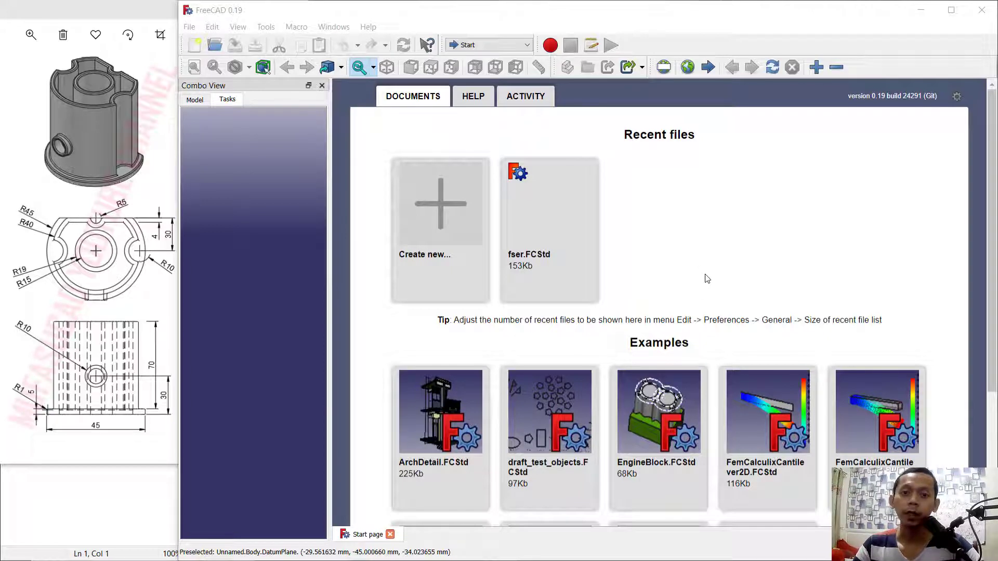
# Step: Create a new document, switch to the Part Design workbench and add a body
pyautogui.click(445, 211)
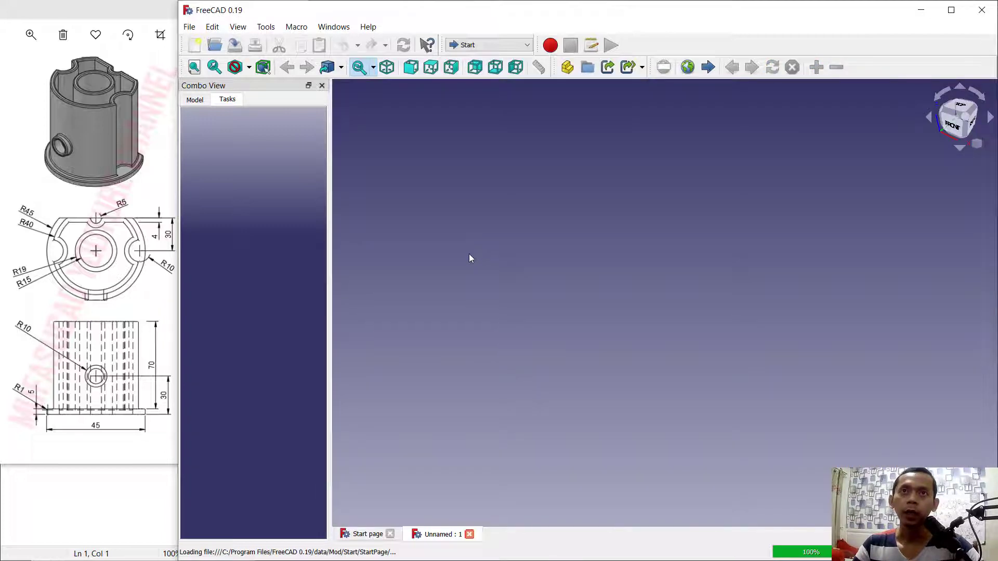
pyautogui.click(489, 45)
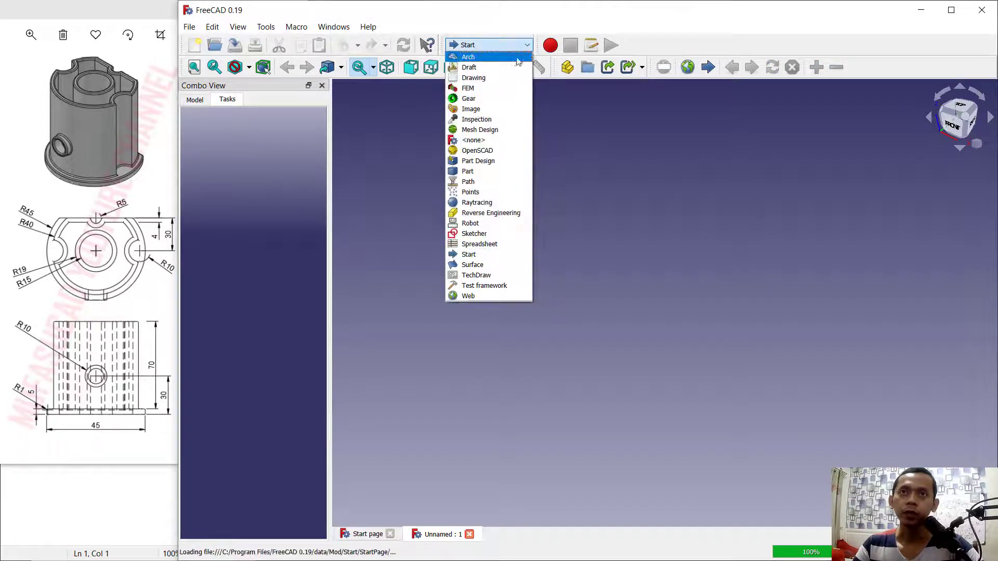
pyautogui.click(498, 160)
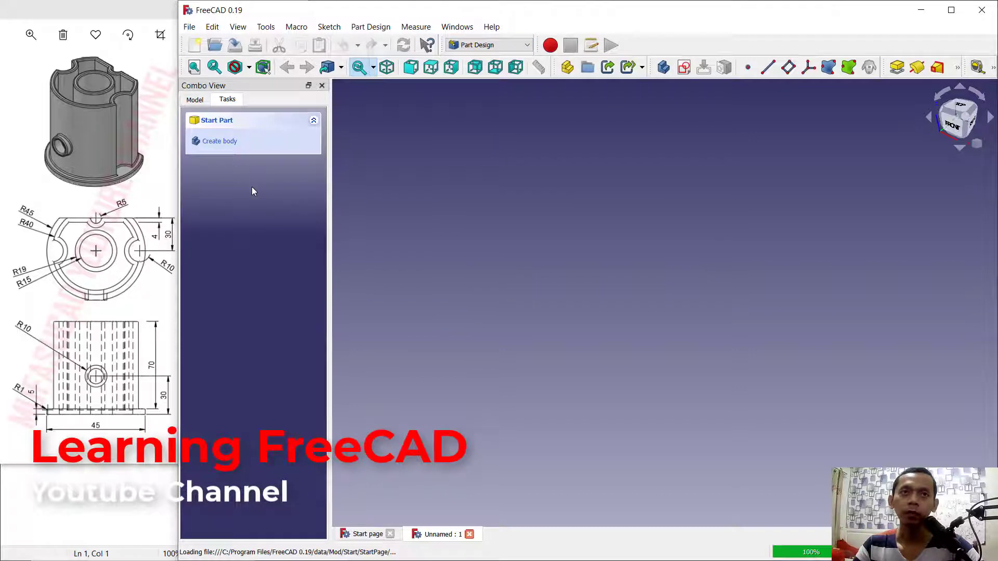
pyautogui.click(221, 141)
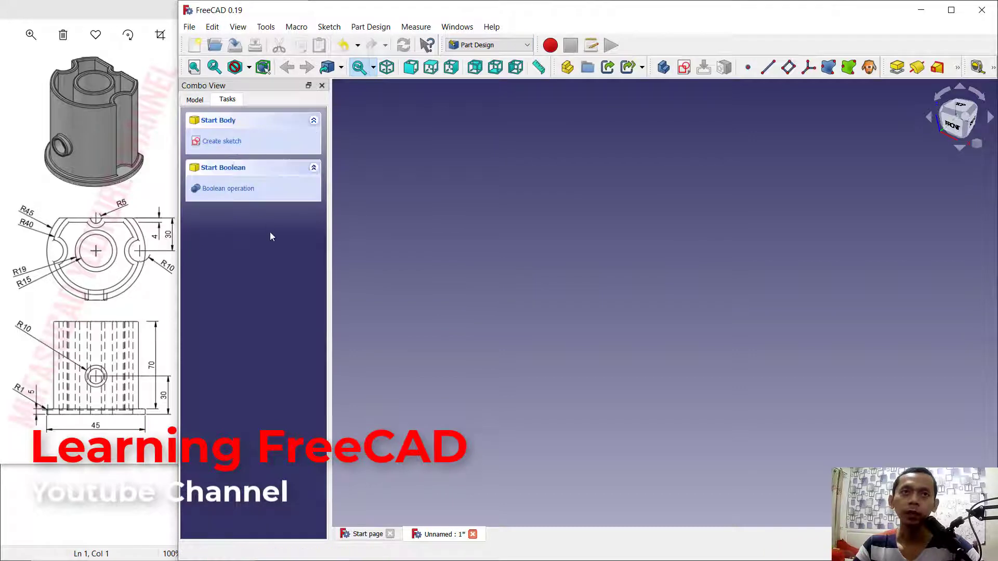
# Step: Start a new sketch in the body on the XY plane
pyautogui.click(225, 142)
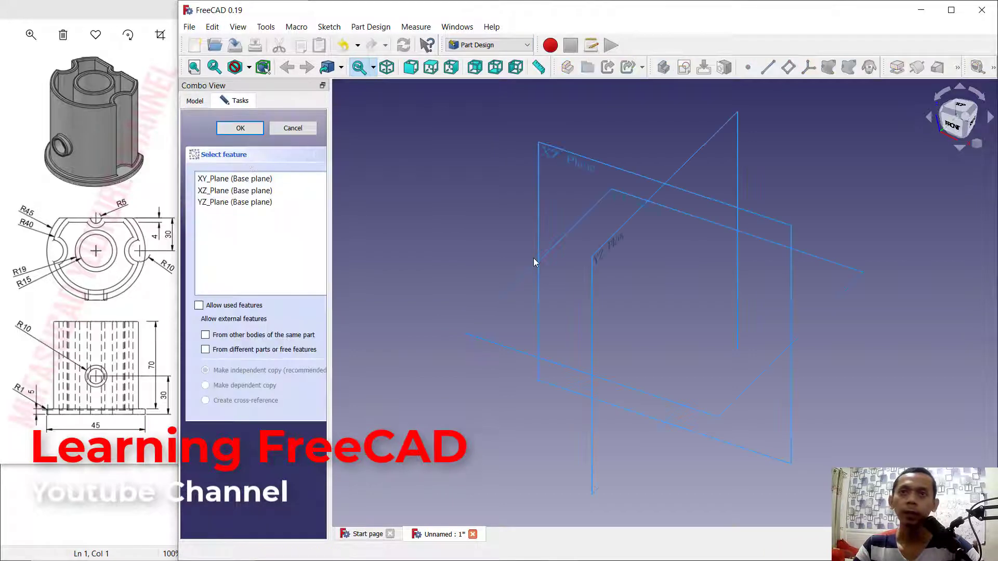
pyautogui.click(508, 292)
pyautogui.click(240, 128)
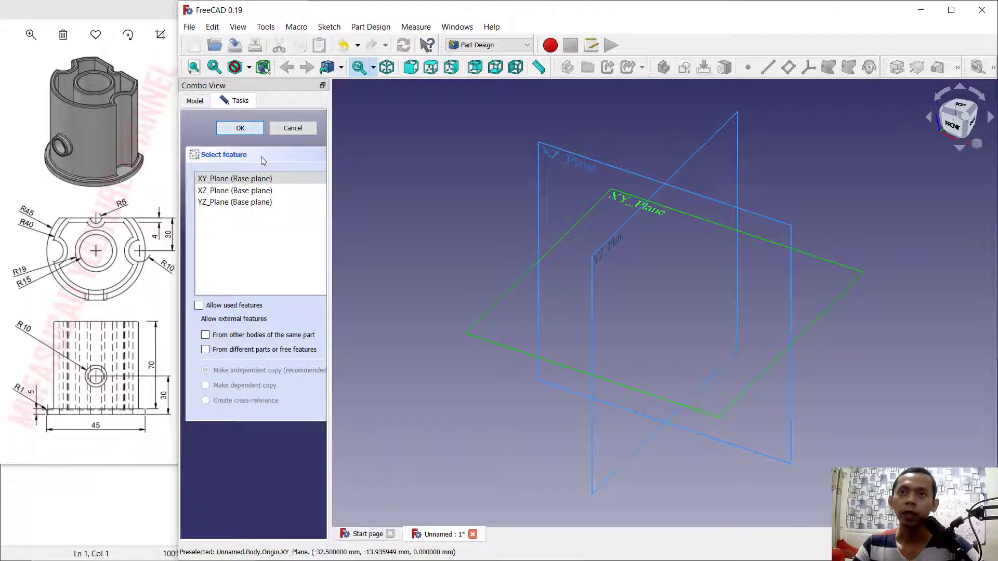
# Step: Draw a circle centred on the sketch origin and constrain its radius to 45 mm
pyautogui.moveTo(711, 263); pyautogui.dragTo(631, 261, button='middle')
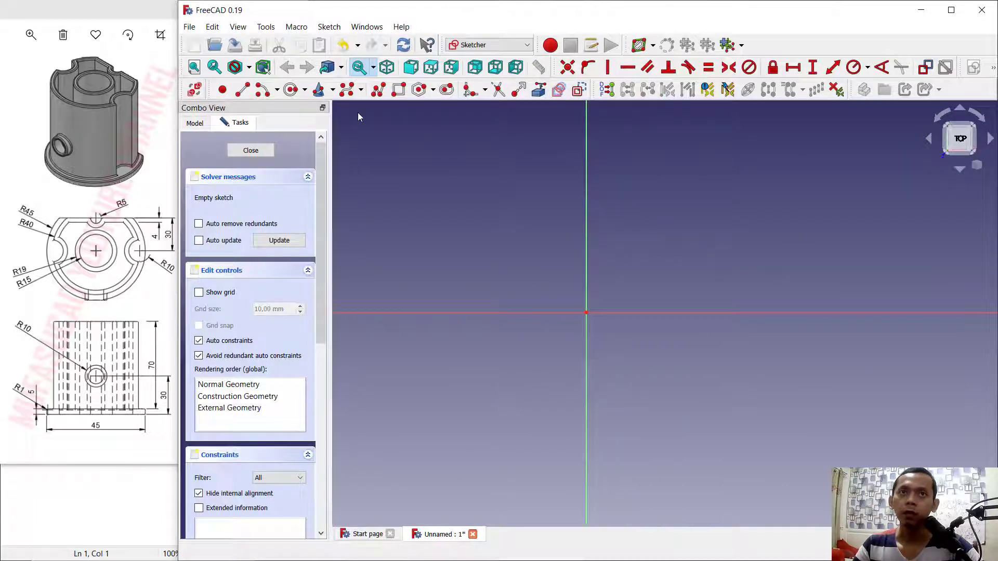
pyautogui.click(291, 89)
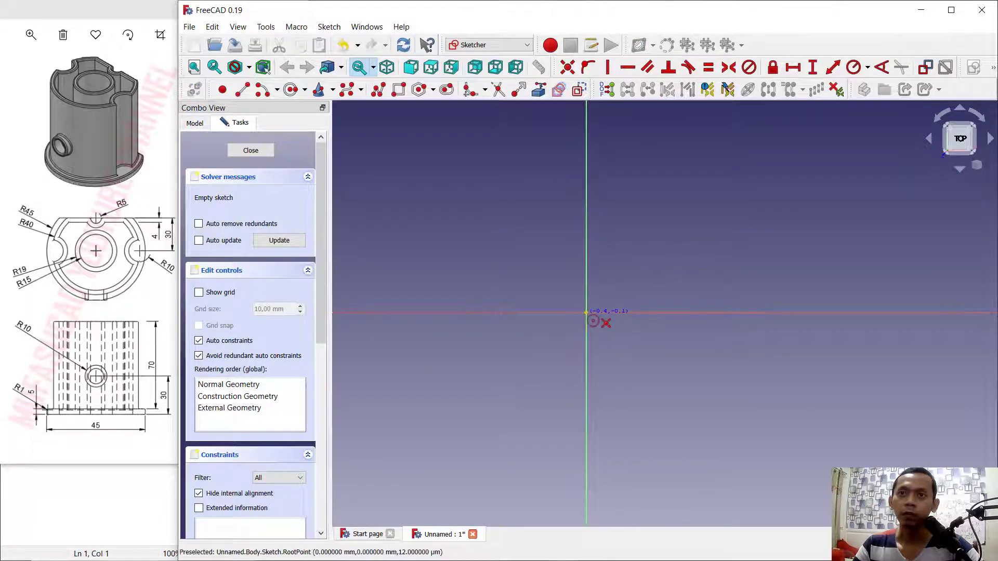
pyautogui.click(586, 312)
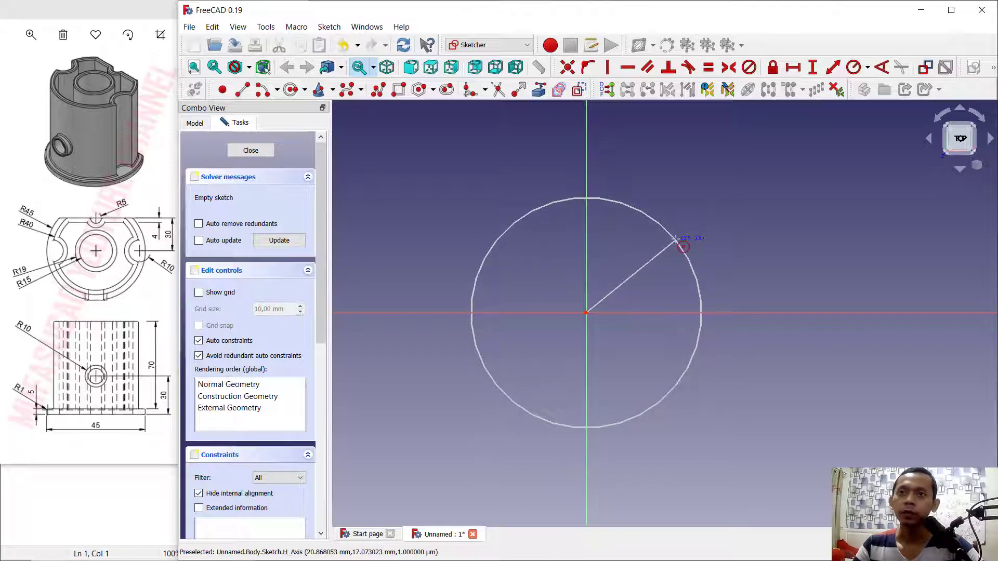
pyautogui.click(676, 240)
pyautogui.click(854, 67)
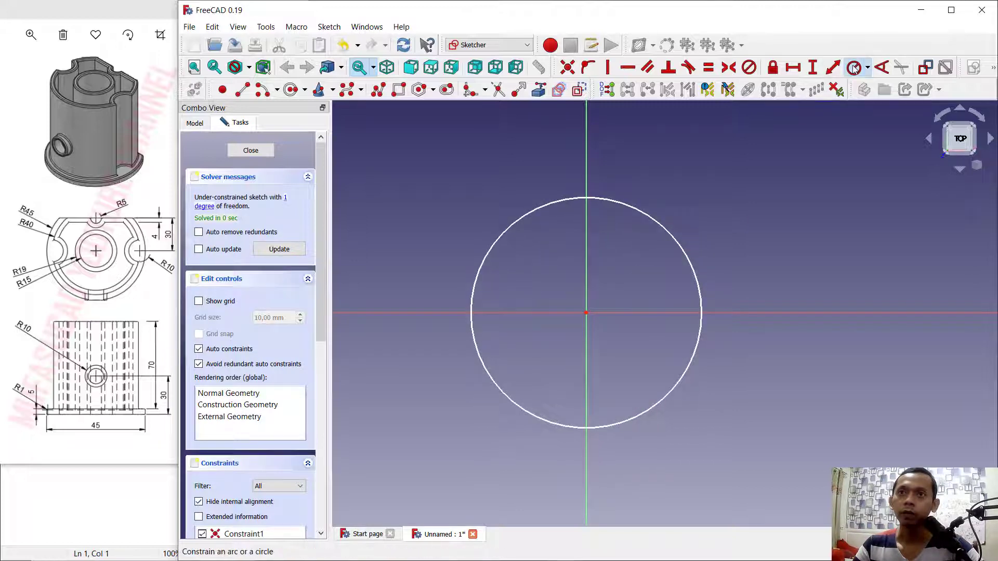
pyautogui.click(691, 254)
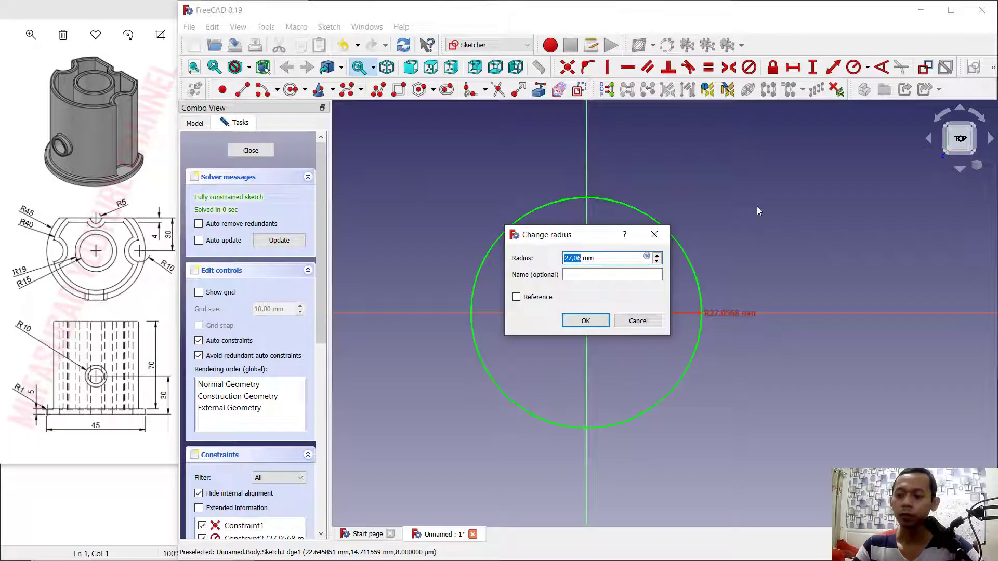
pyautogui.write('45')
pyautogui.press('Return')
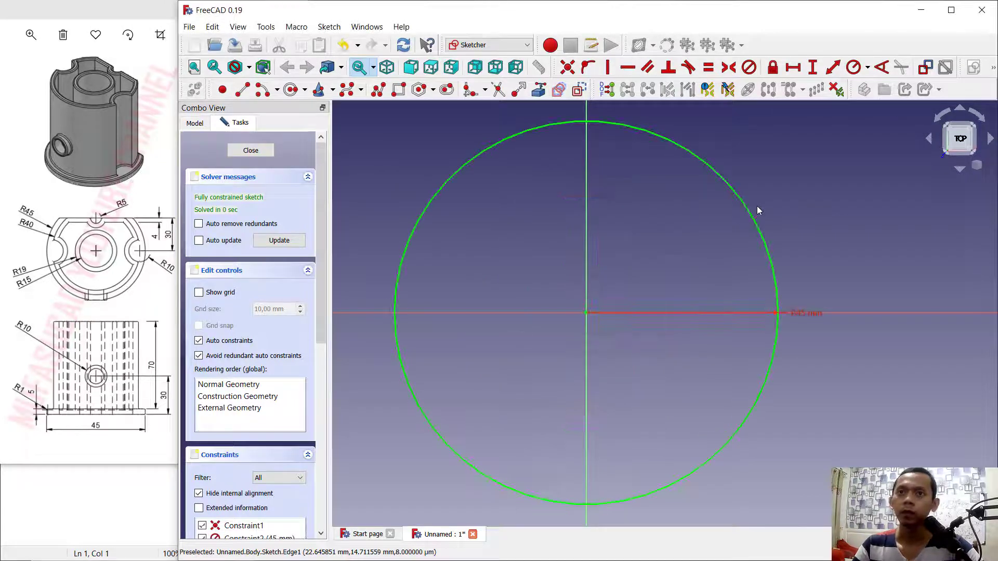
# Step: Draw a horizontal line across the upper part of the circle and constrain it 30 mm above the origin
pyautogui.moveTo(585, 252); pyautogui.dragTo(650, 265, button='middle')
pyautogui.click(243, 89)
pyautogui.click(454, 204)
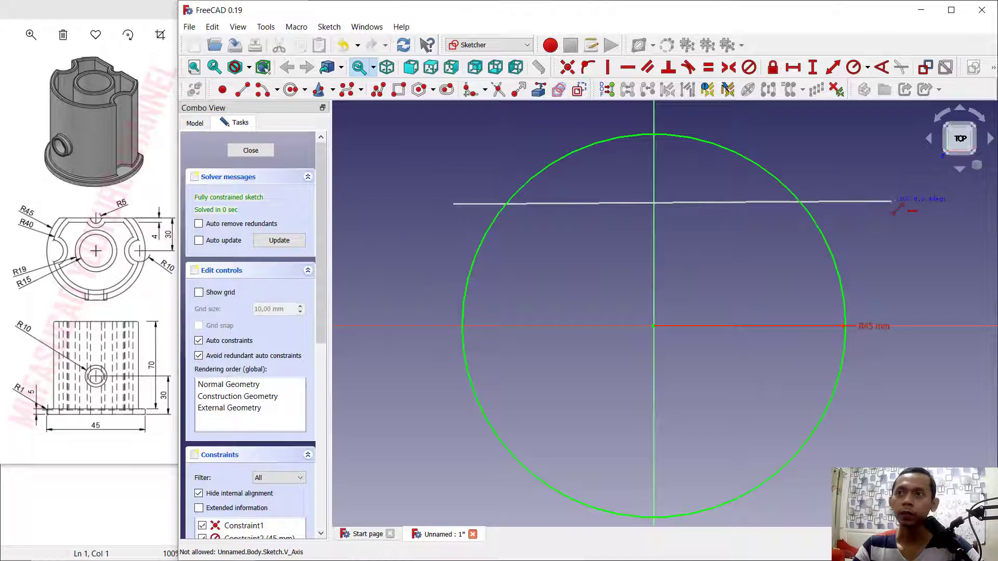
pyautogui.click(892, 204)
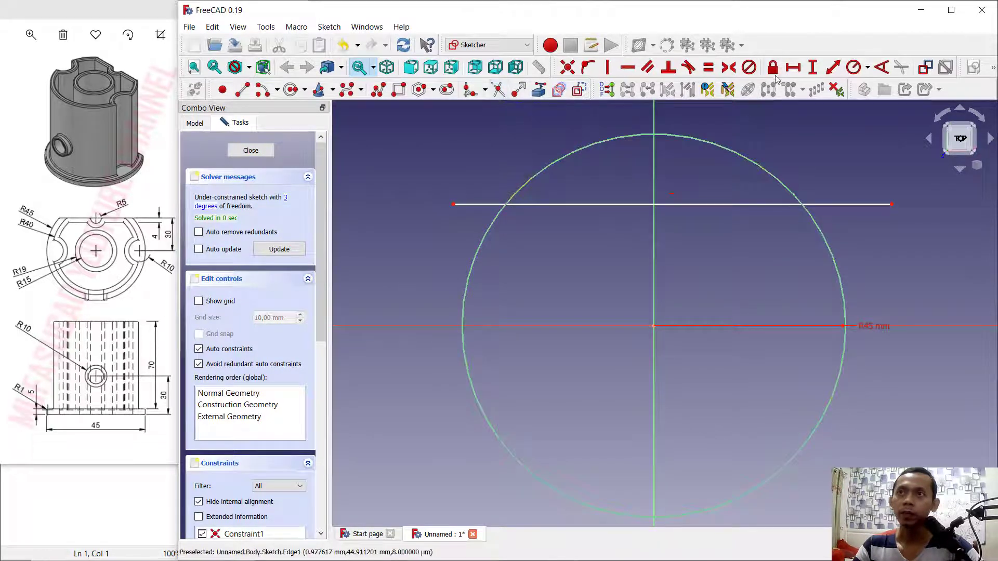
pyautogui.click(813, 67)
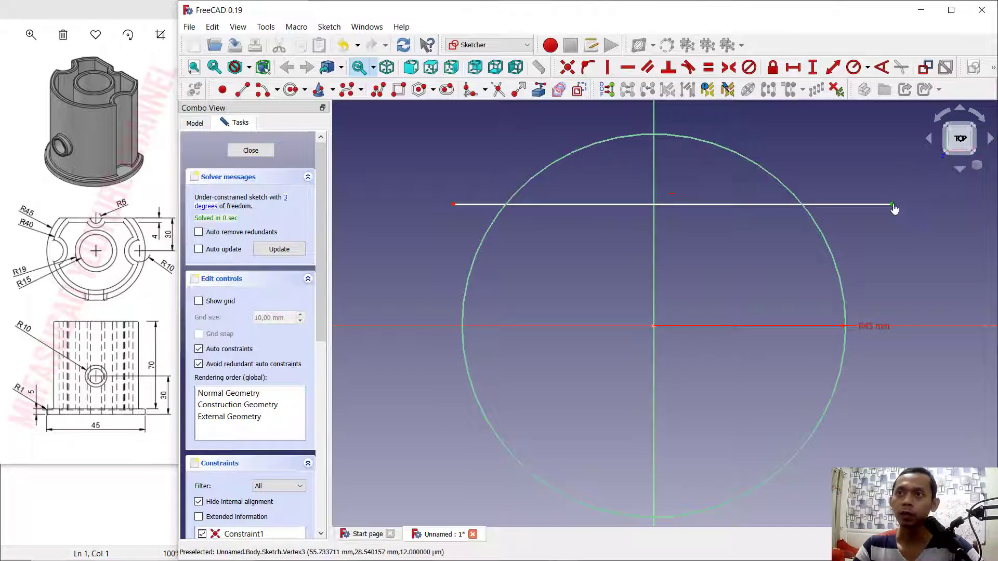
pyautogui.click(893, 205)
pyautogui.click(654, 326)
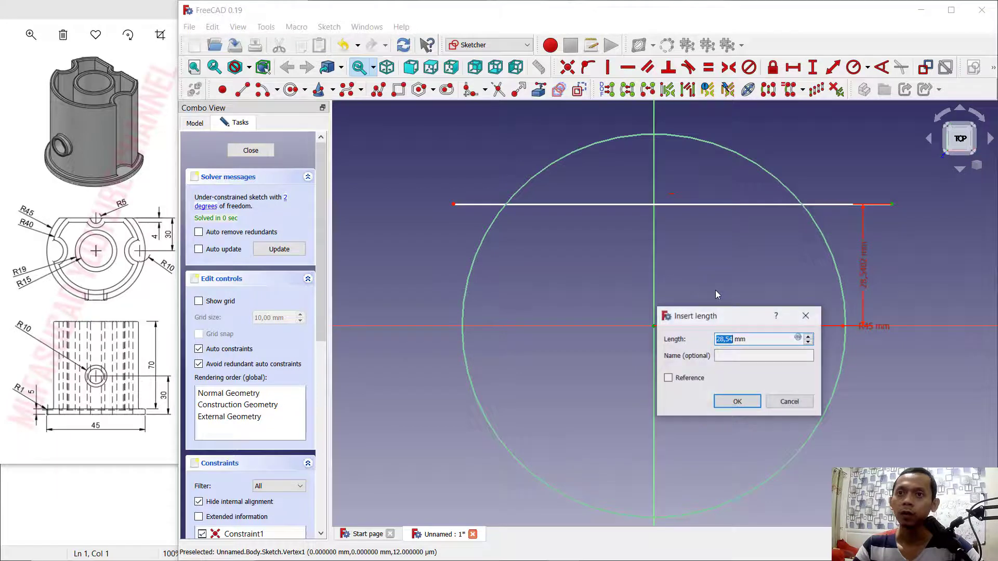
pyautogui.write('30')
pyautogui.press('Return')
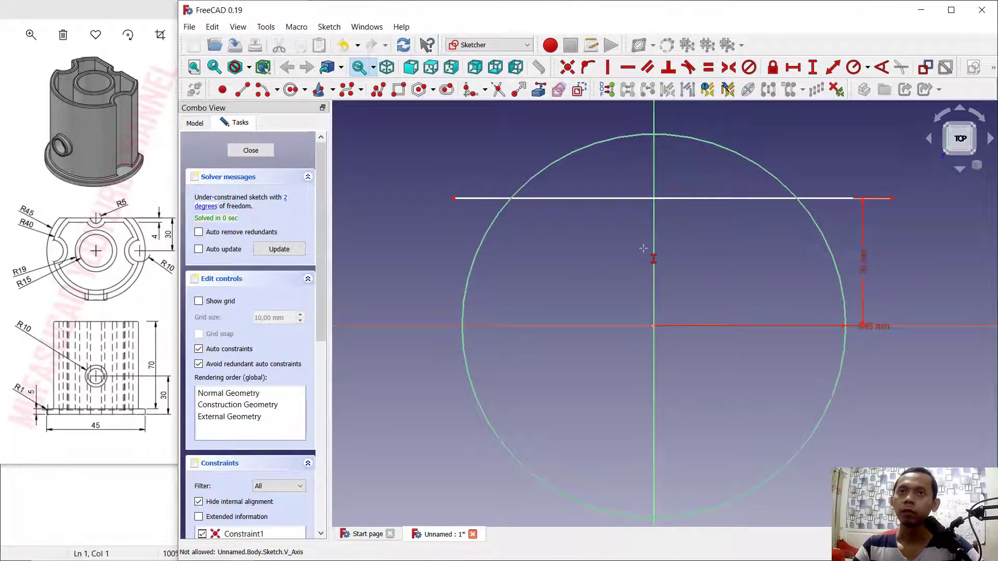
# Step: Trim both line ends outside the circle and the arc above the line to leave one closed flat-topped profile
pyautogui.click(488, 199)
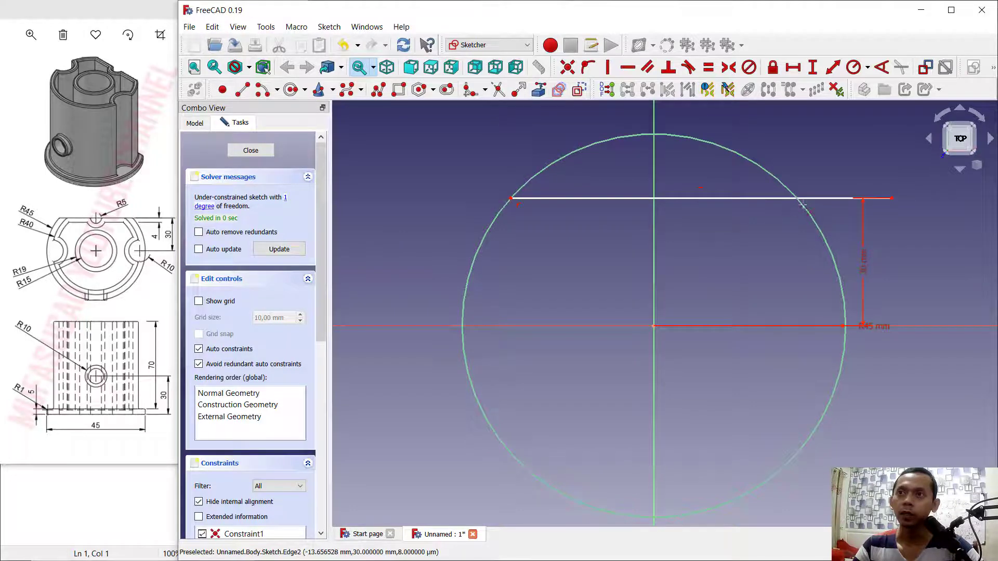
pyautogui.click(831, 198)
pyautogui.click(780, 183)
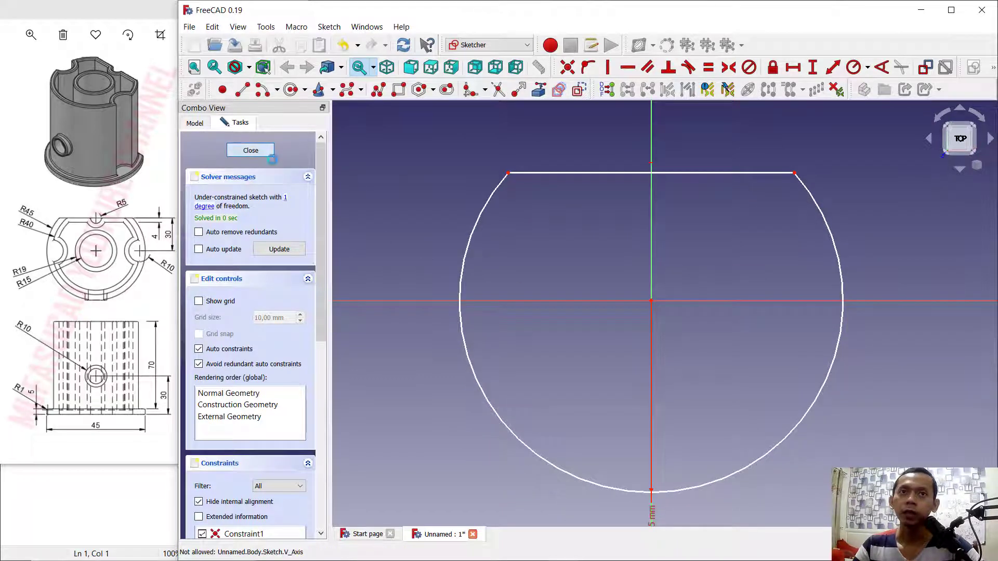
# Step: Finish the sketch and pad the flat-topped profile to a length of 5 mm
pyautogui.click(250, 151)
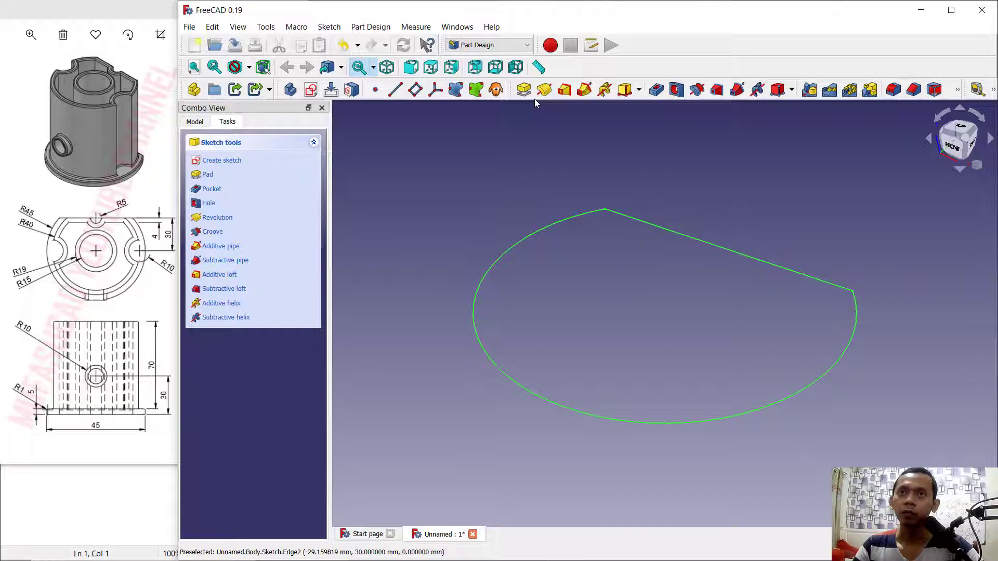
pyautogui.click(524, 90)
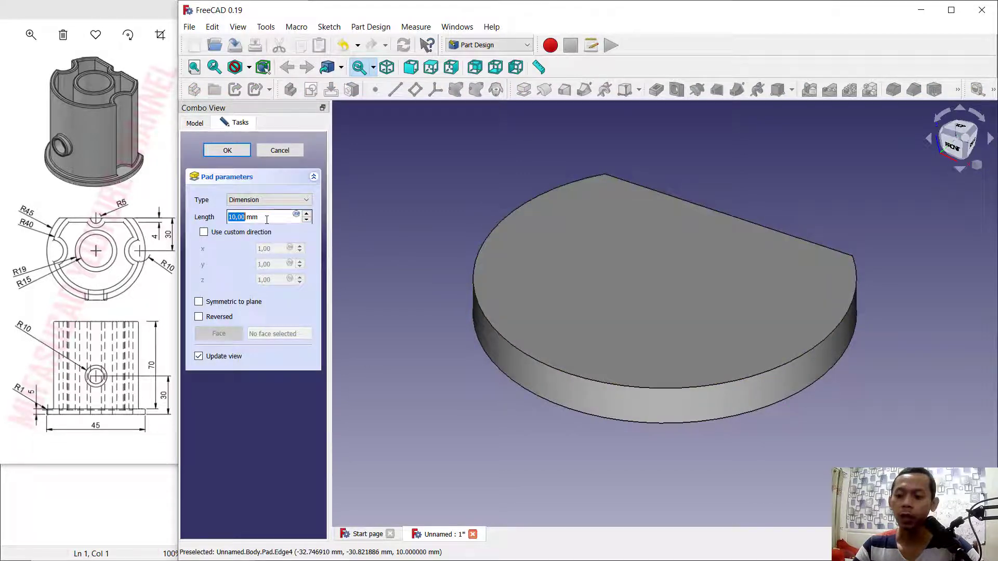
pyautogui.press('Return')
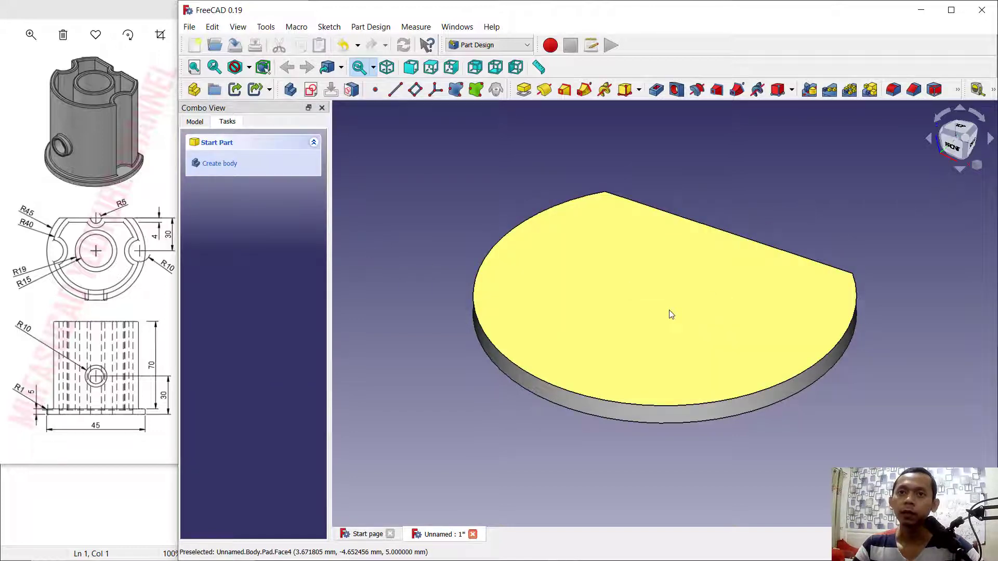
# Step: Start a sketch on the base plate's top face and draw an origin-centred circle with a 40 mm radius
pyautogui.click(671, 315)
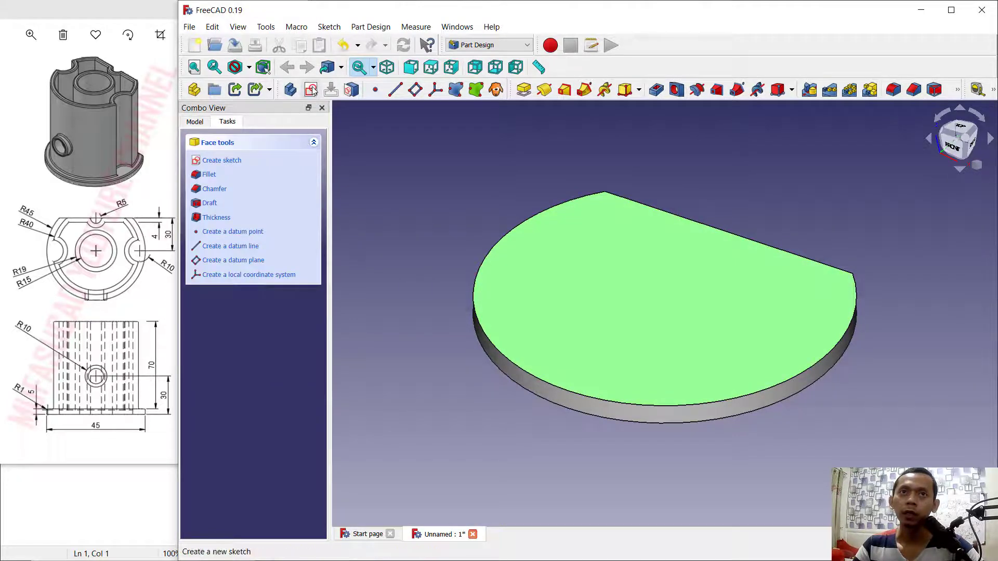
pyautogui.click(312, 90)
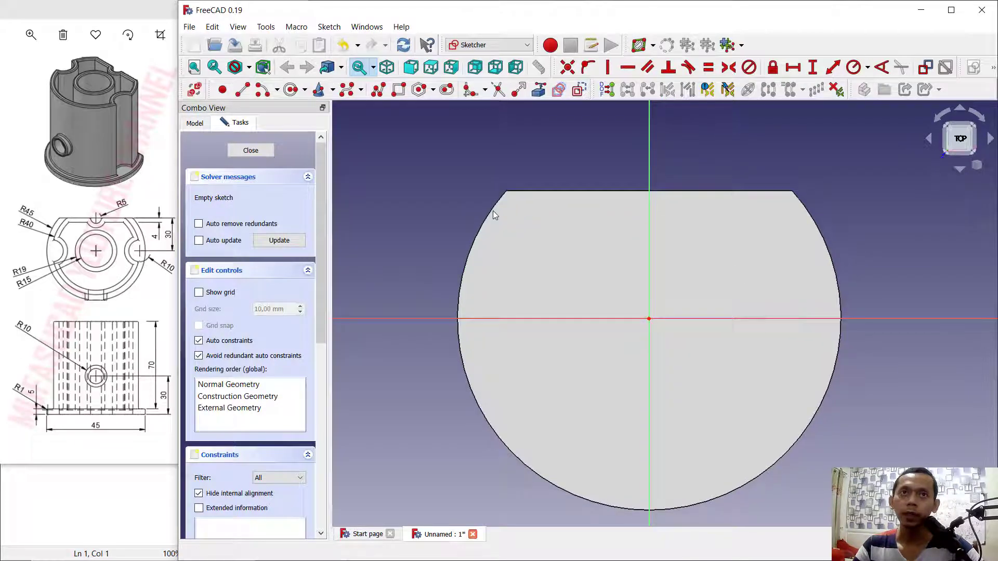
pyautogui.click(292, 89)
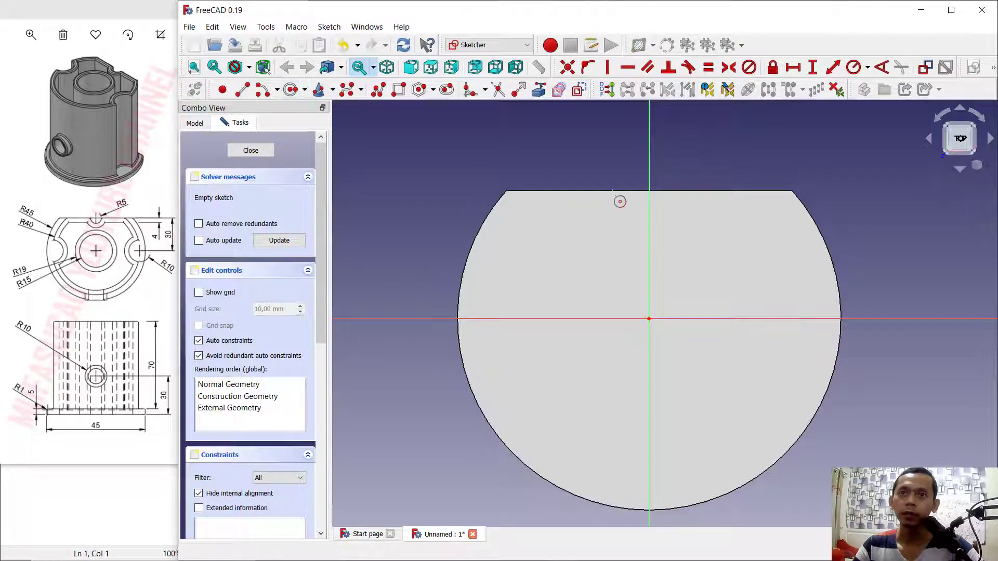
pyautogui.click(649, 318)
pyautogui.click(718, 252)
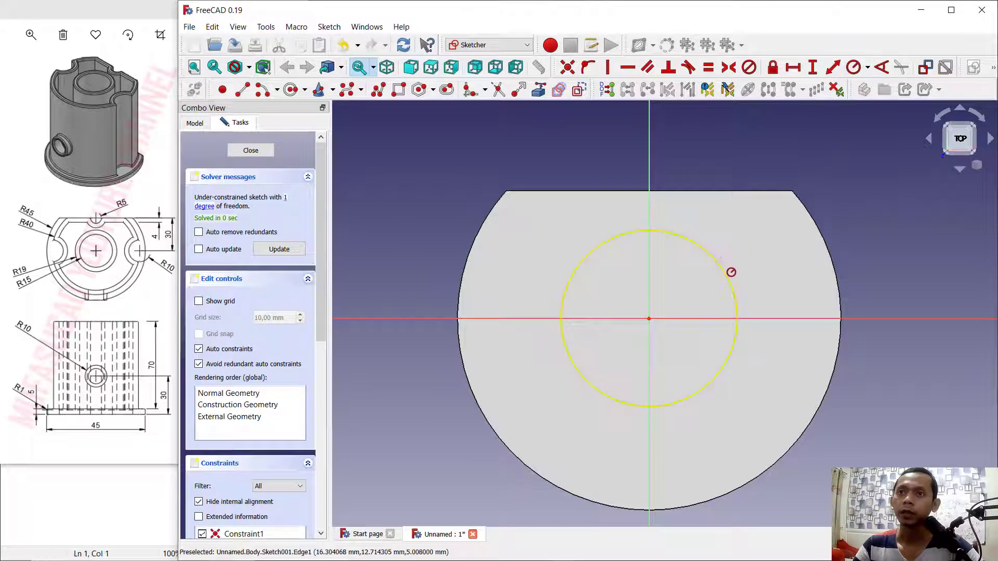
pyautogui.click(731, 283)
pyautogui.write('40')
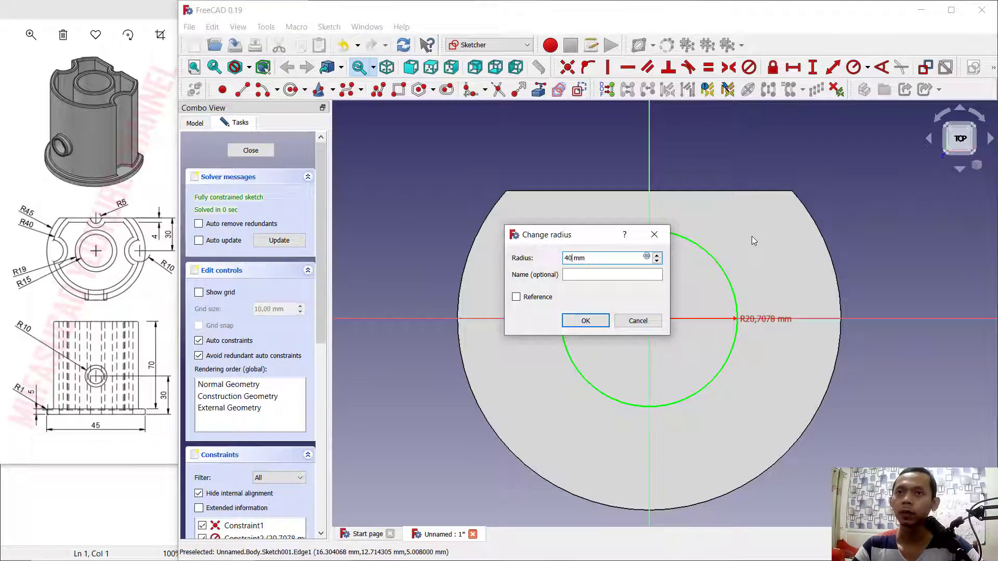
pyautogui.press('Return')
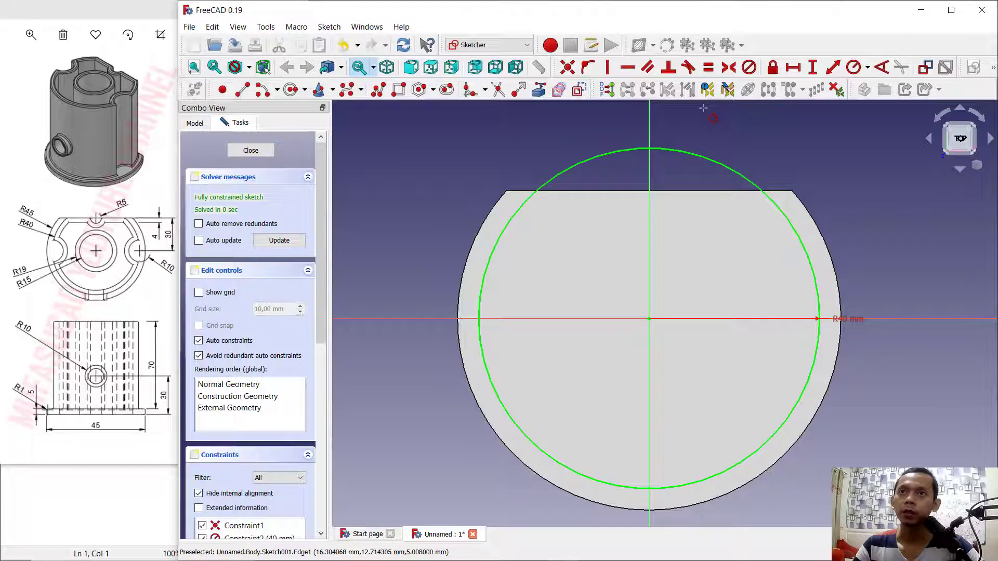
# Step: Draw a horizontal line across the 40 mm radius circle and constrain it 30 mm above the origin
pyautogui.click(244, 91)
pyautogui.click(437, 248)
pyautogui.click(879, 248)
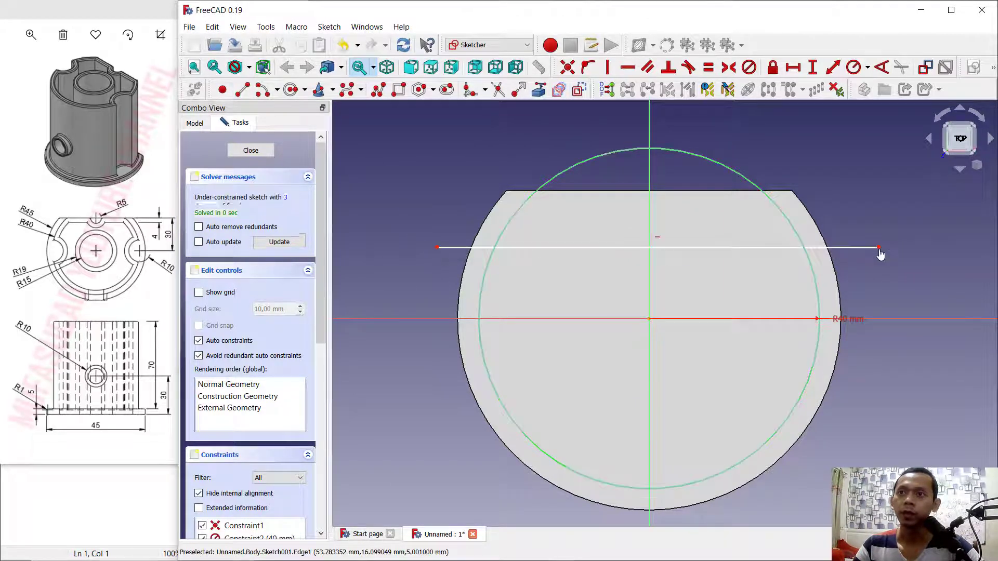
pyautogui.click(649, 316)
pyautogui.click(879, 247)
pyautogui.write('30')
pyautogui.press('Return')
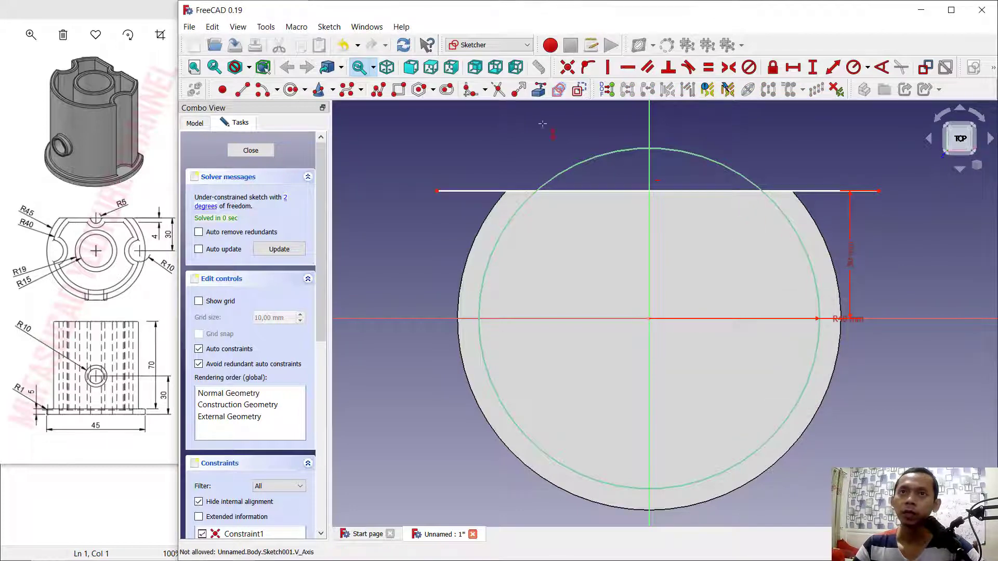
# Step: Trim the line ends outside the 40 mm radius circle and the arc above the line
pyautogui.click(500, 92)
pyautogui.click(471, 191)
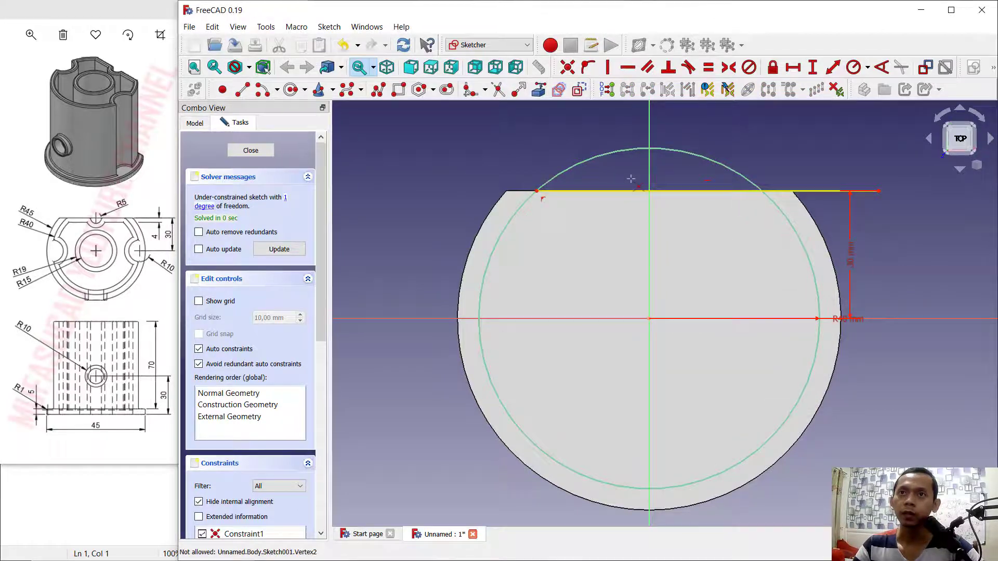
pyautogui.click(705, 158)
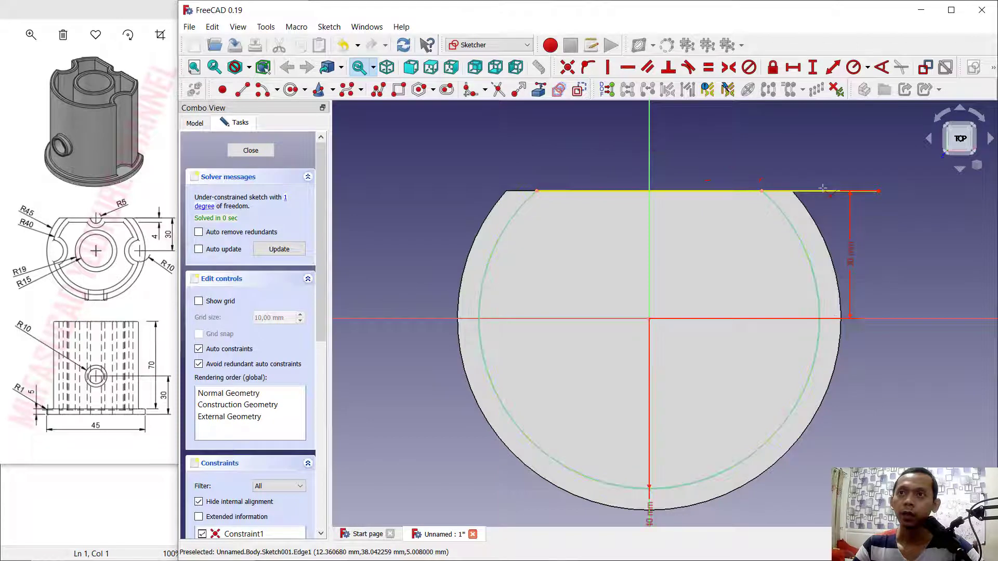
pyautogui.click(823, 189)
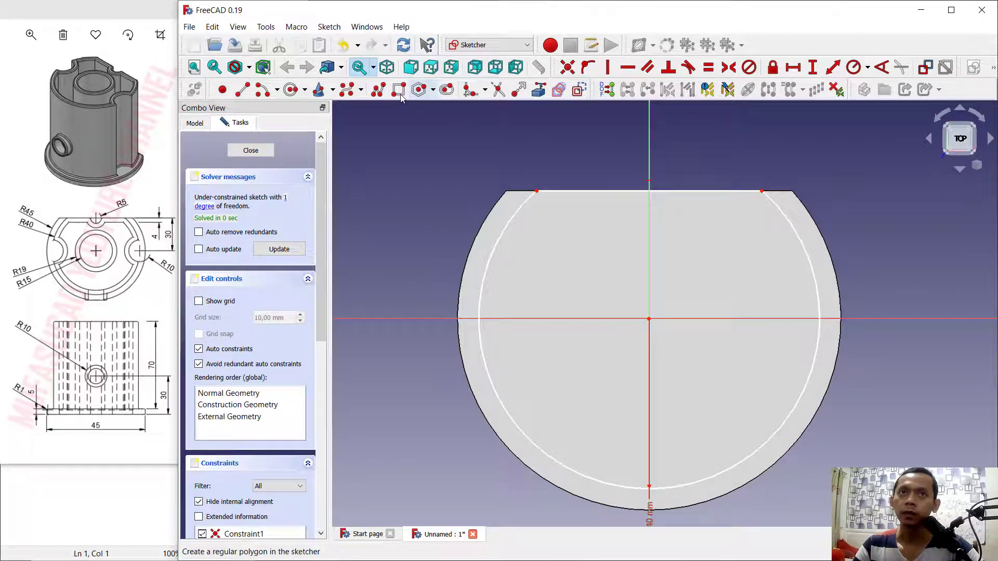
# Step: Draw a small circle centred on the vertical axis between the origin and the profile's flat edge
pyautogui.click(317, 92)
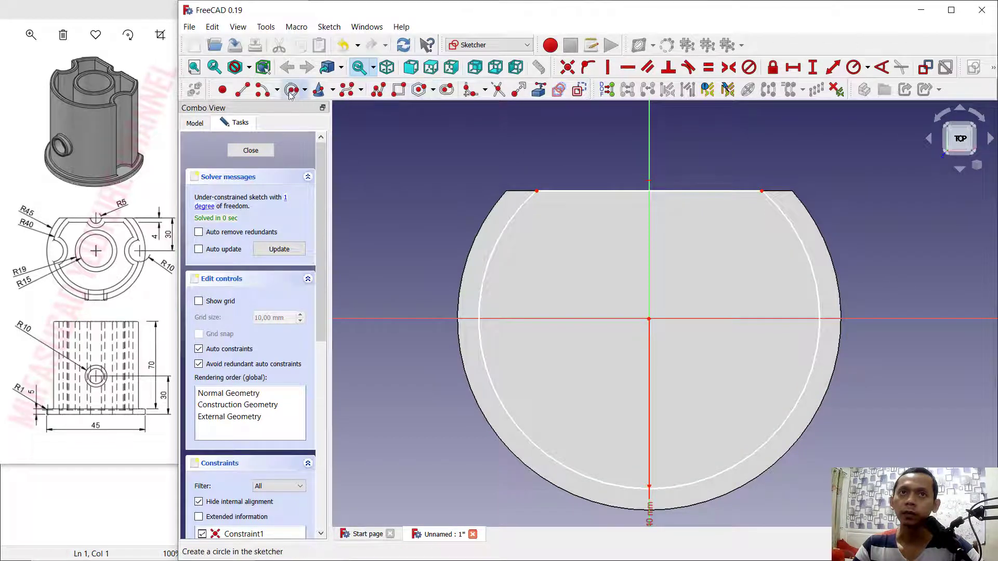
pyautogui.click(650, 237)
pyautogui.click(674, 235)
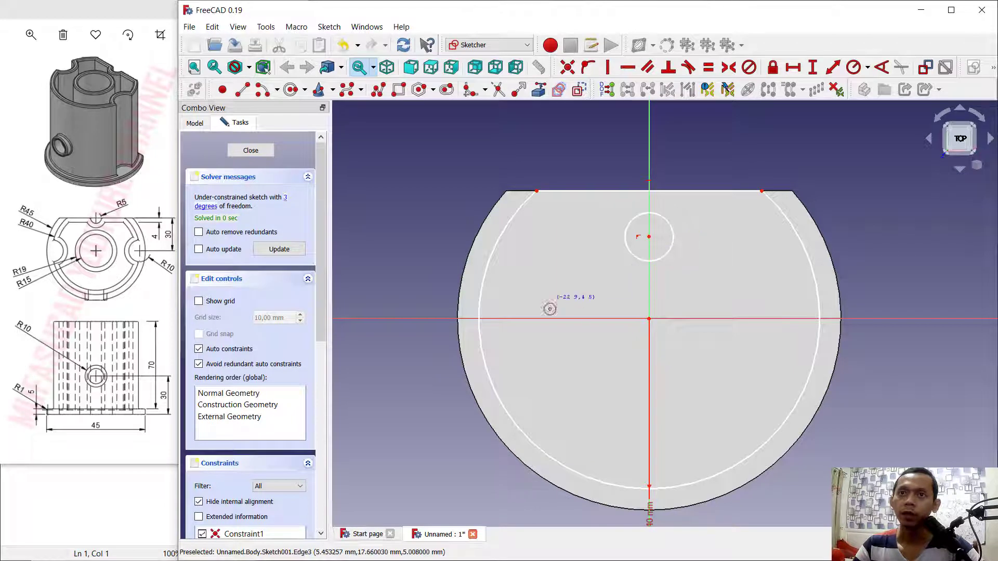
# Step: Draw two circles centred on the horizontal axis, one on each side of the origin inside the body profile
pyautogui.click(526, 319)
pyautogui.click(540, 336)
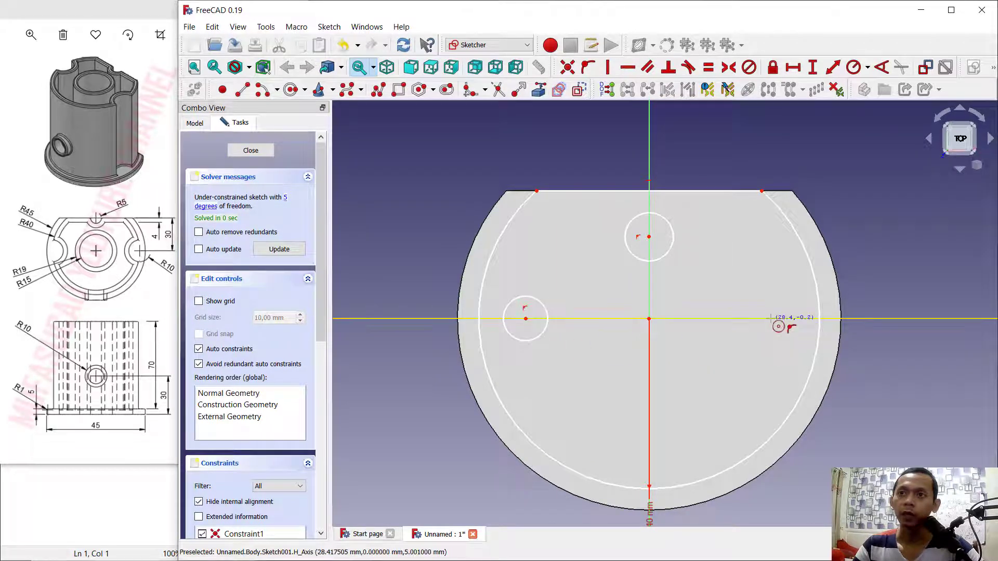
pyautogui.click(771, 319)
pyautogui.click(758, 347)
# Step: Constrain the small circle on the vertical axis to a 5 mm radius
pyautogui.click(853, 67)
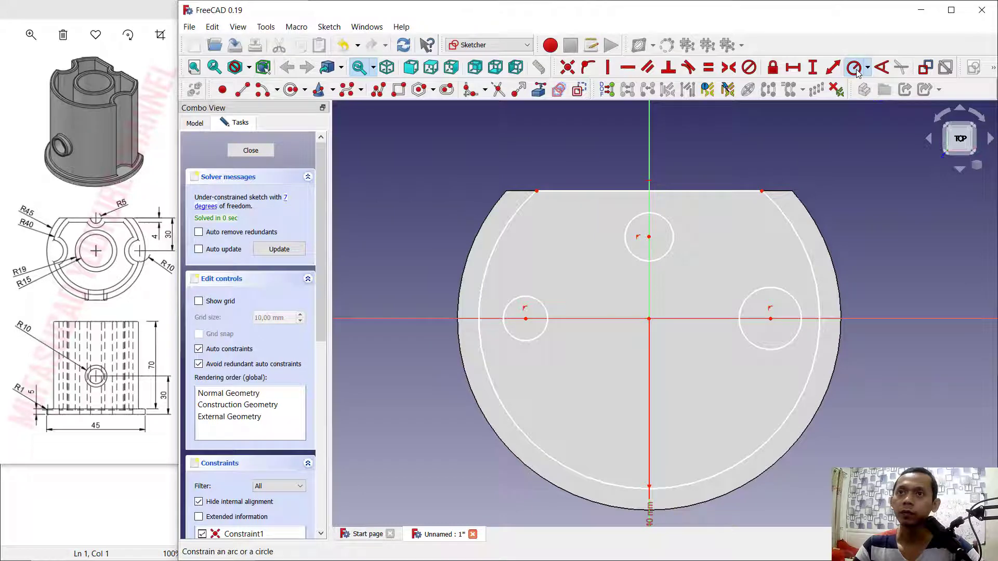
pyautogui.click(673, 231)
pyautogui.click(712, 218)
pyautogui.write('5')
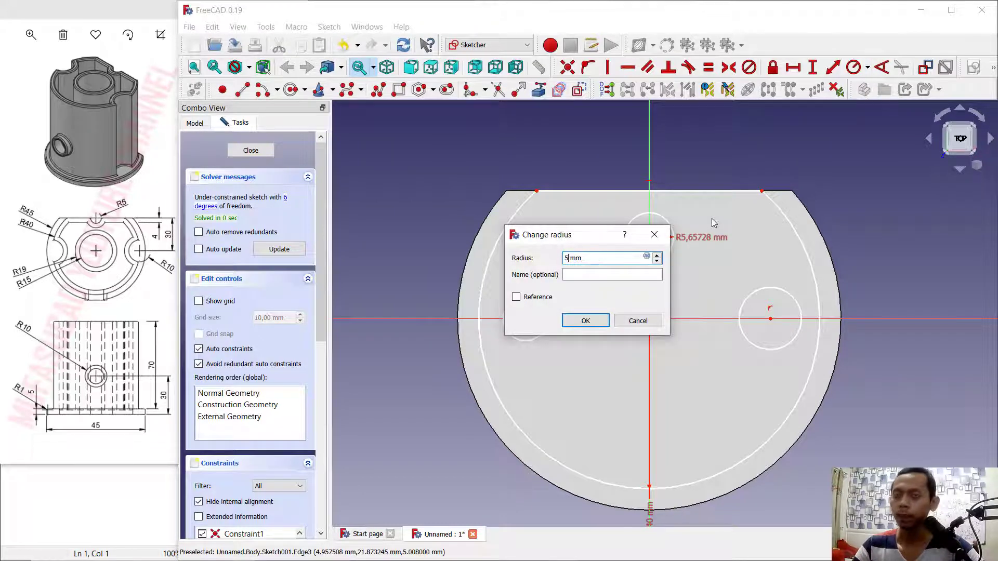
pyautogui.press('Return')
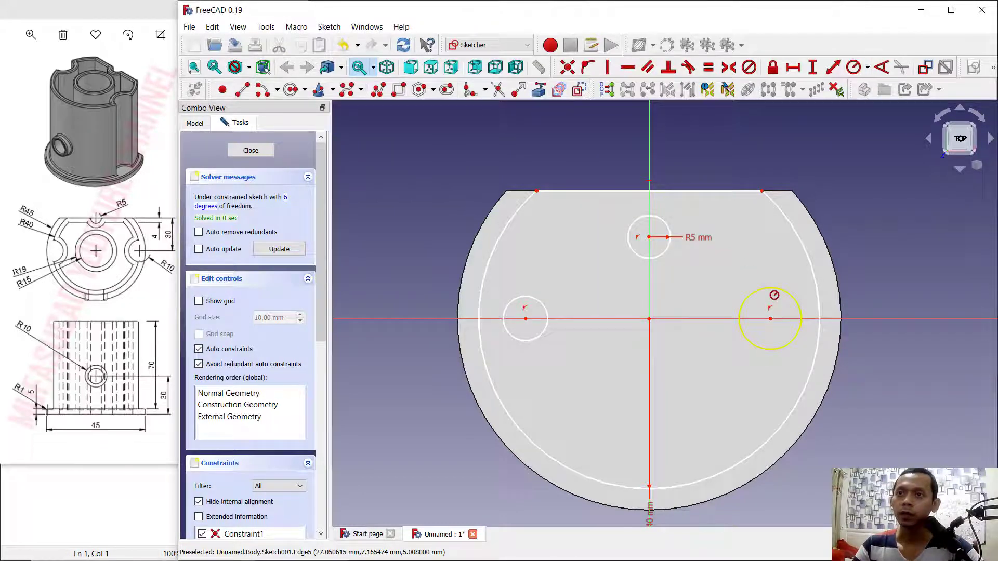
# Step: Constrain both circles on the horizontal axis to a 10 mm radius
pyautogui.click(772, 289)
pyautogui.write('10')
pyautogui.press('Return')
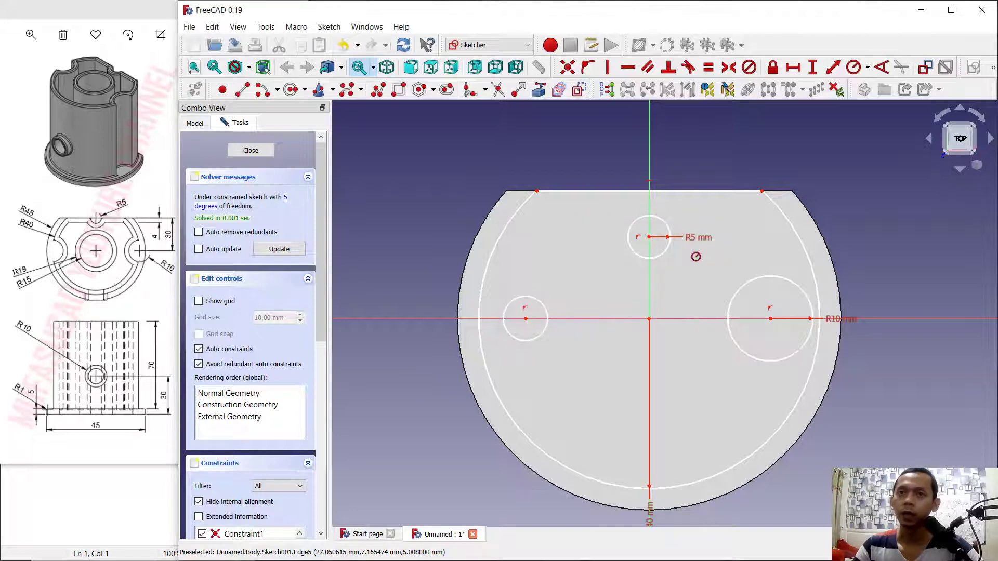
pyautogui.click(547, 313)
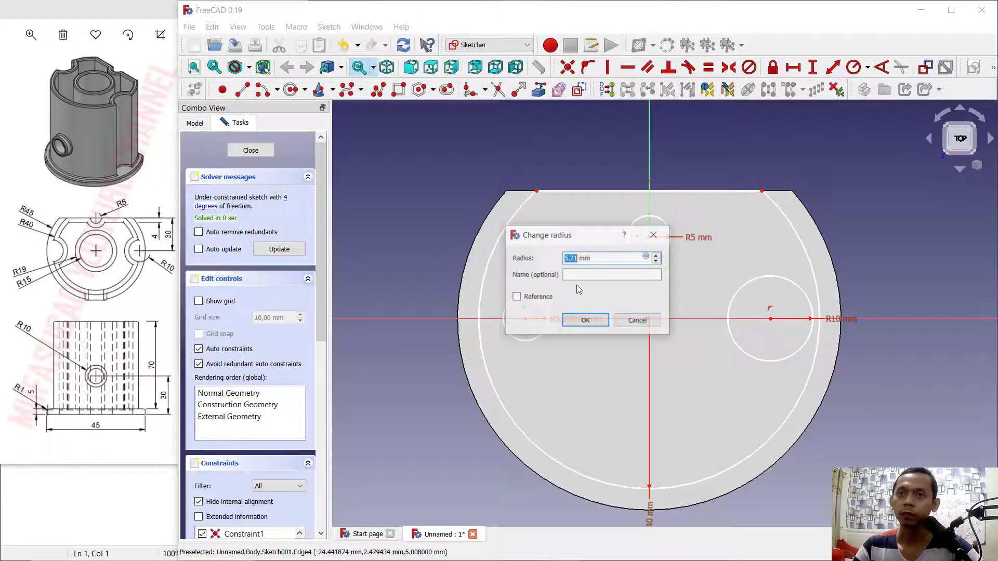
pyautogui.write('10')
pyautogui.press('Return')
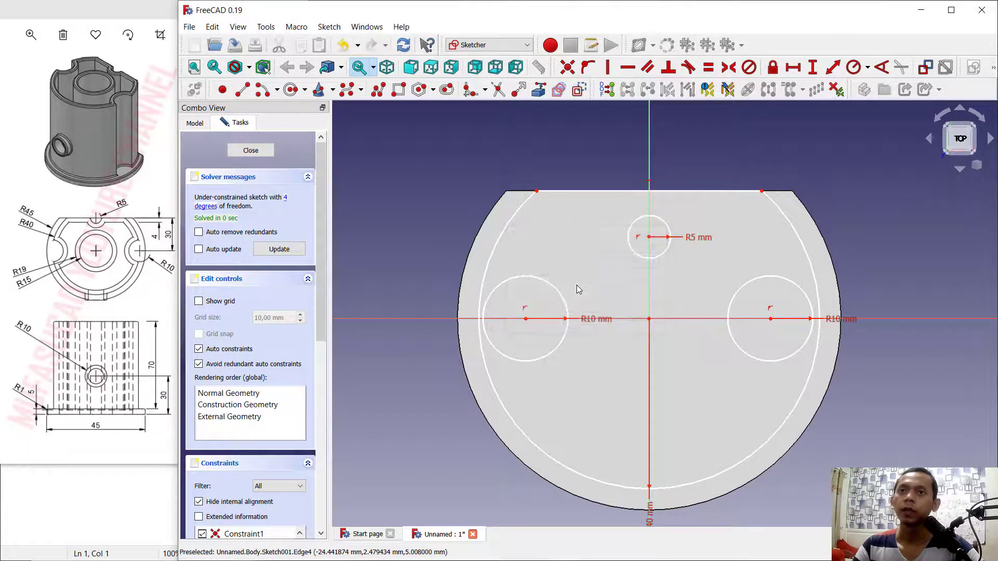
# Step: Constrain the centre of the circle right of the origin to a horizontal distance of 40 mm from the origin
pyautogui.click(802, 70)
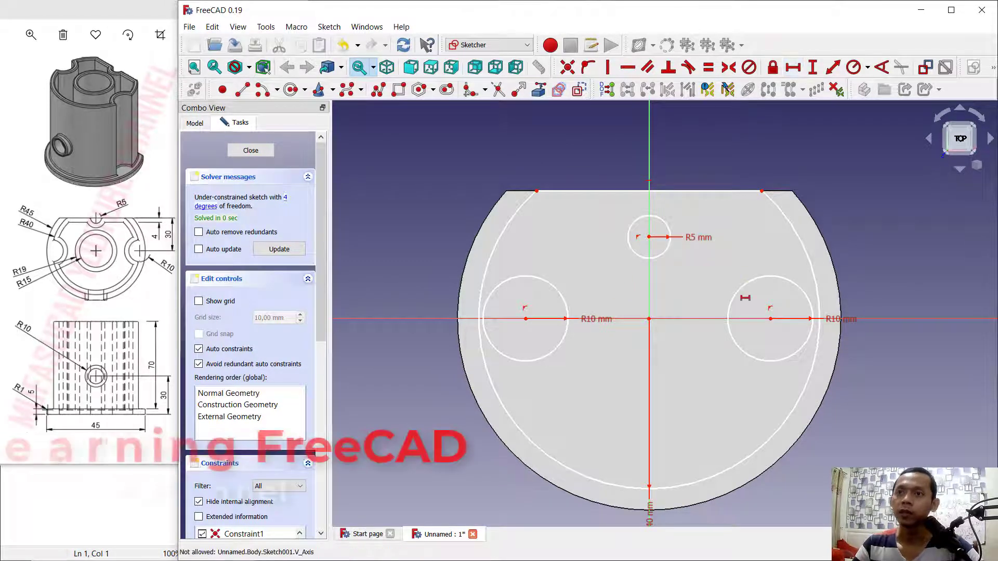
pyautogui.click(770, 318)
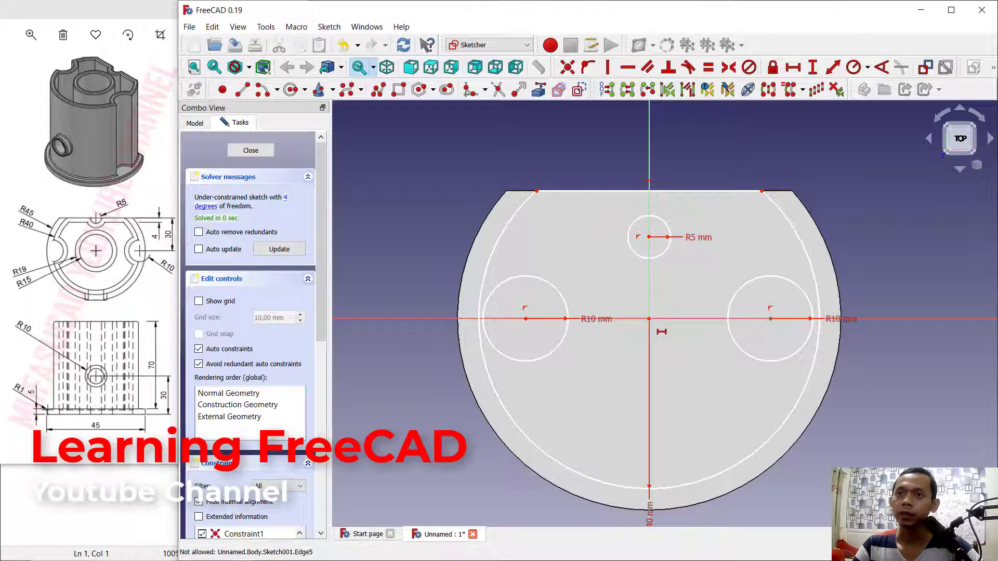
pyautogui.click(649, 318)
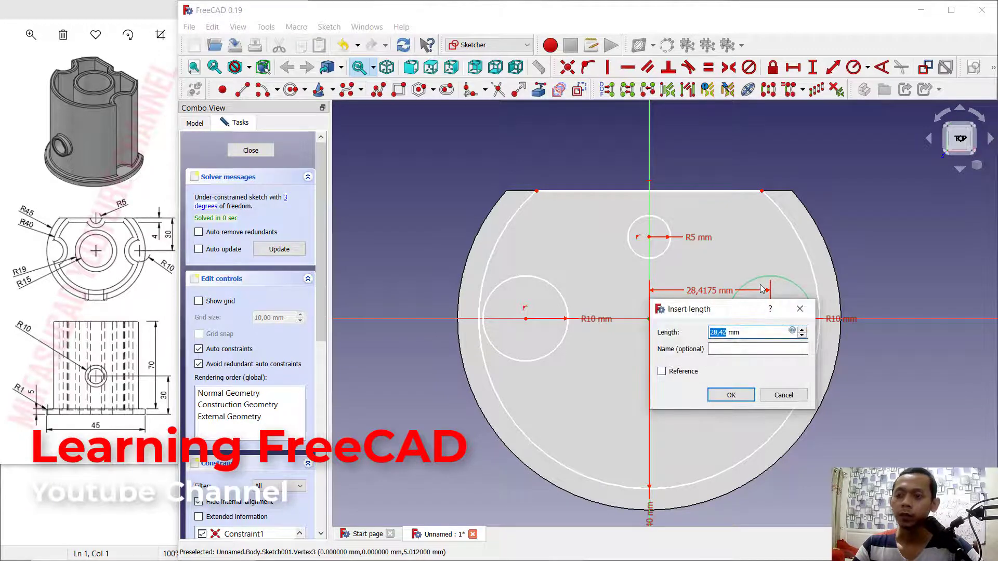
pyautogui.write('40')
pyautogui.press('Return')
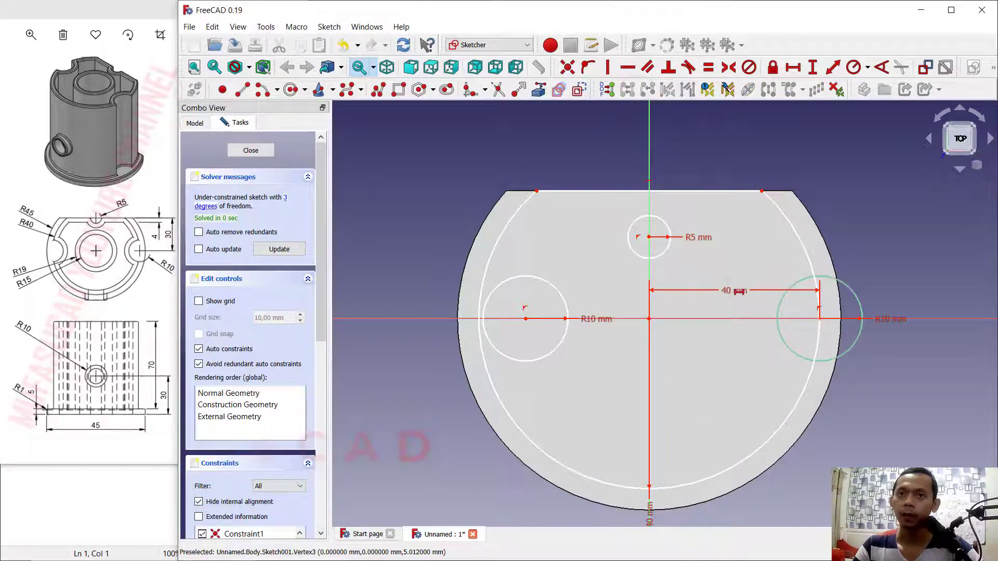
# Step: Constrain the centre of the circle left of the origin to a horizontal distance of 40 mm from the origin
pyautogui.click(526, 318)
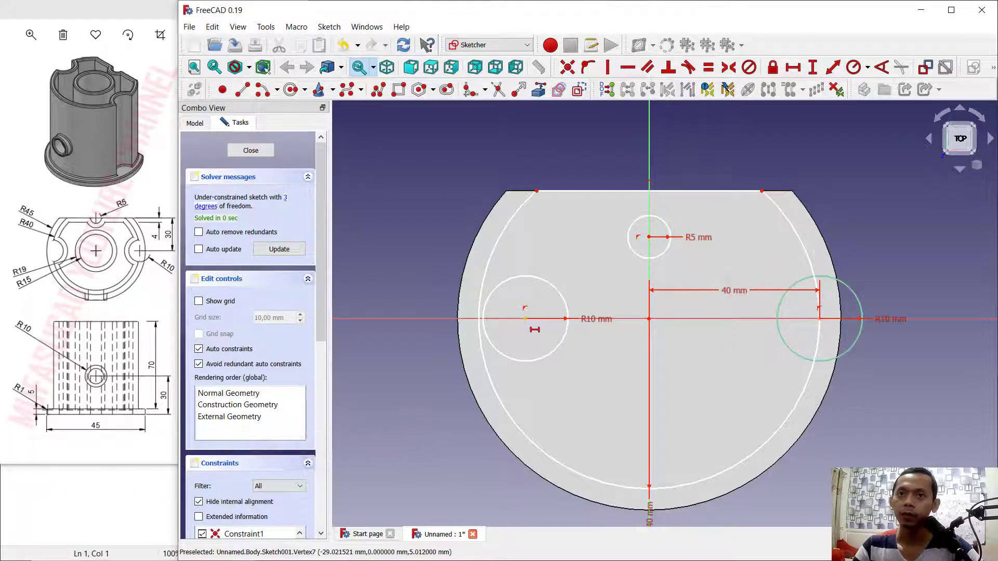
pyautogui.click(649, 319)
pyautogui.write('1')
pyautogui.press('BackSpace')
pyautogui.write('40')
pyautogui.press('Return')
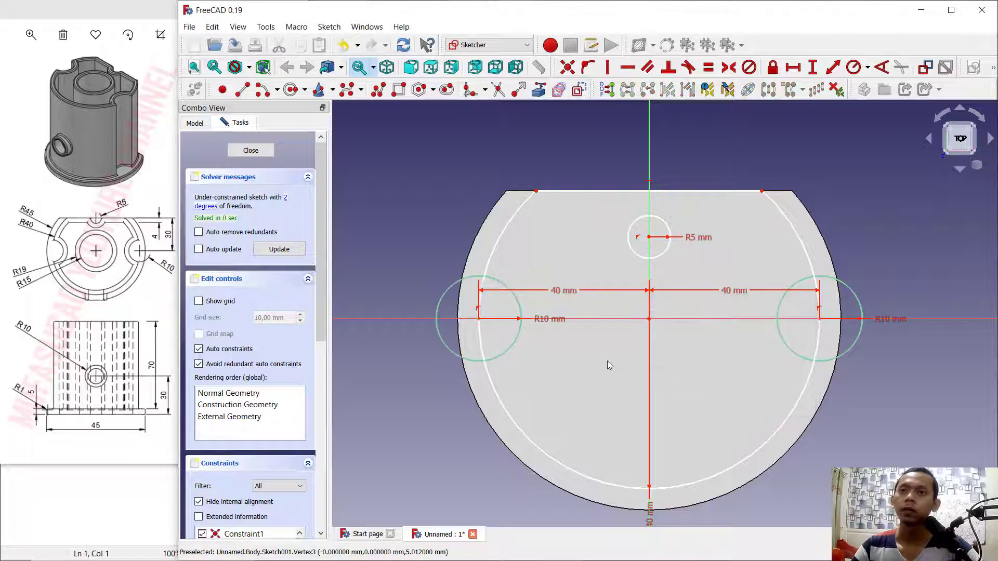
# Step: Constrain the 5 mm radius circle's centre to a vertical distance of 30 mm above the origin
pyautogui.click(813, 68)
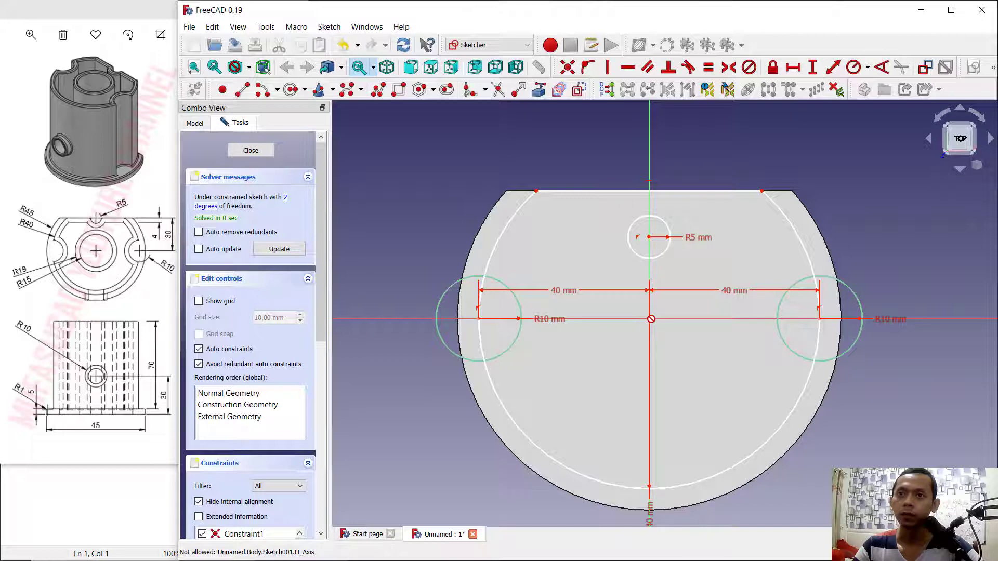
pyautogui.click(650, 237)
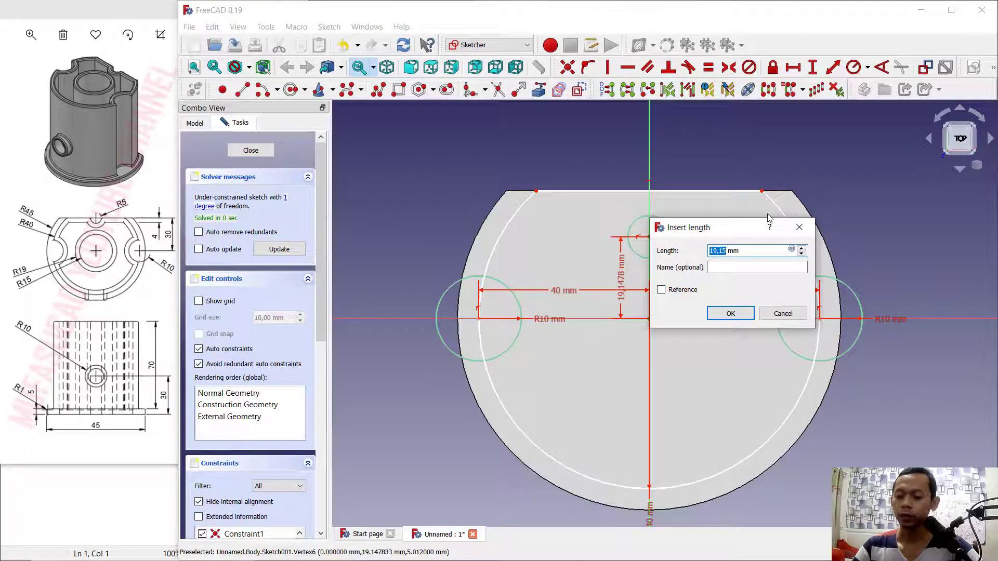
pyautogui.press('Return')
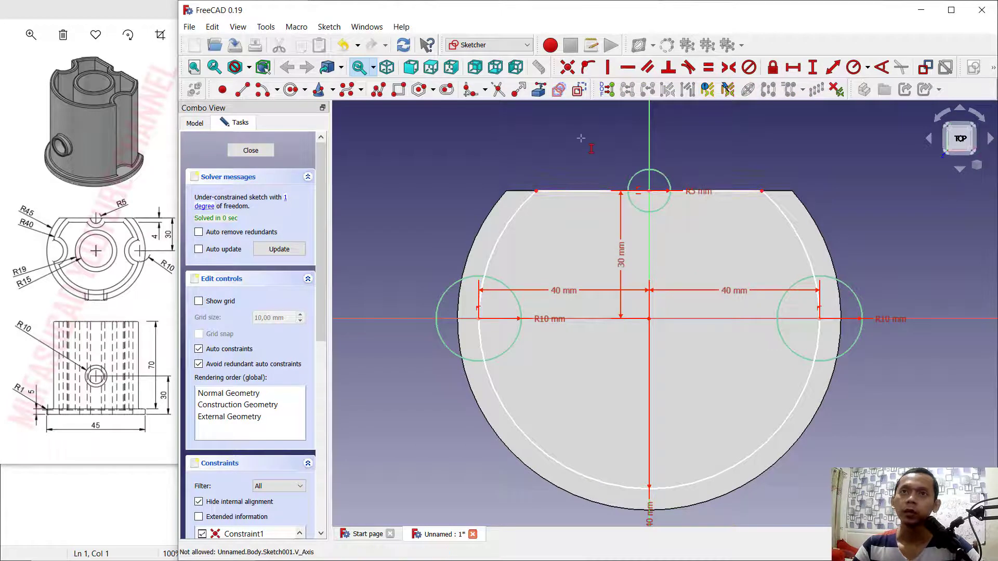
# Step: Trim the three circles outside the body profile and the profile segments inside them to form notches, and finish the sketch
pyautogui.click(498, 89)
pyautogui.click(445, 312)
pyautogui.click(480, 310)
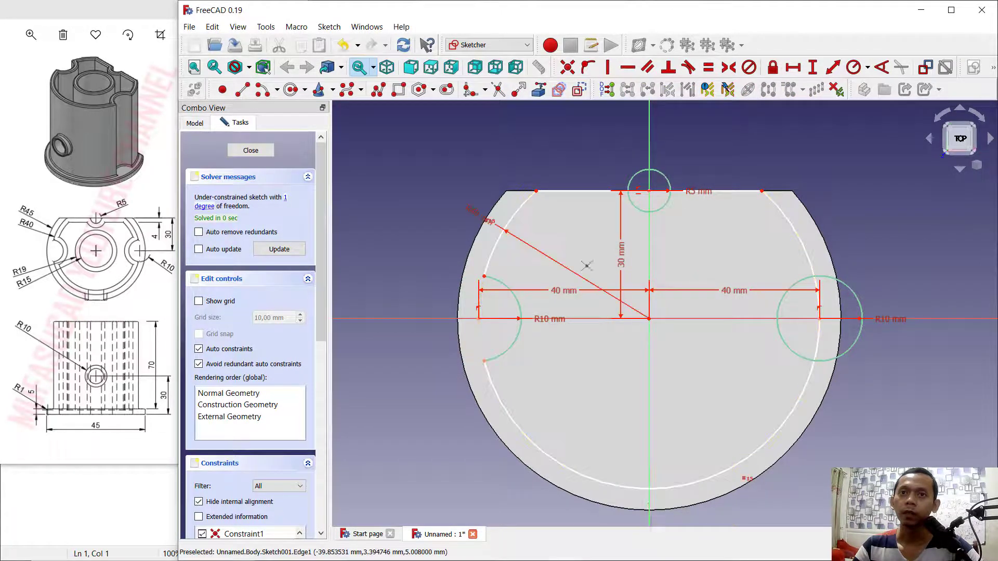
pyautogui.click(656, 173)
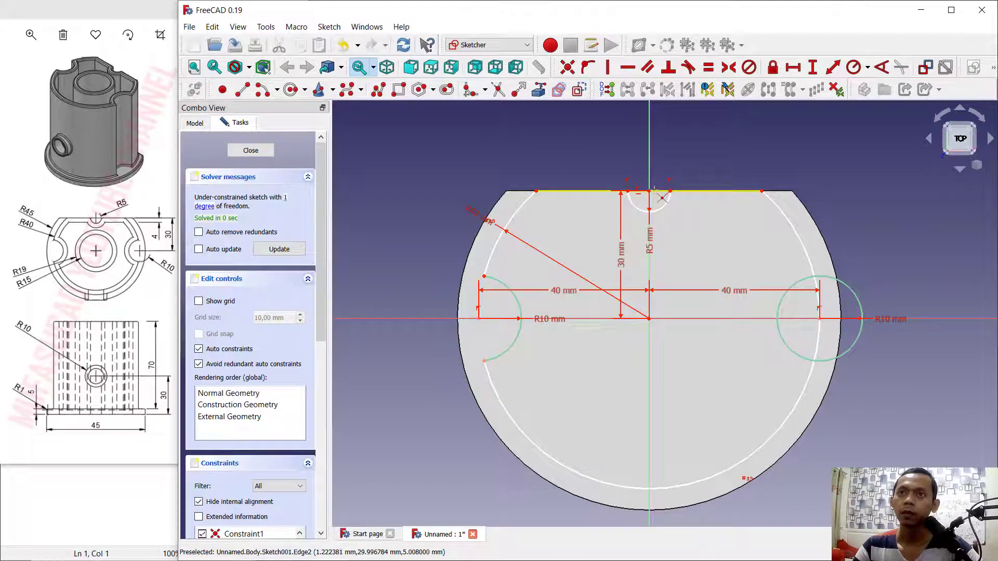
pyautogui.click(860, 311)
pyautogui.click(817, 312)
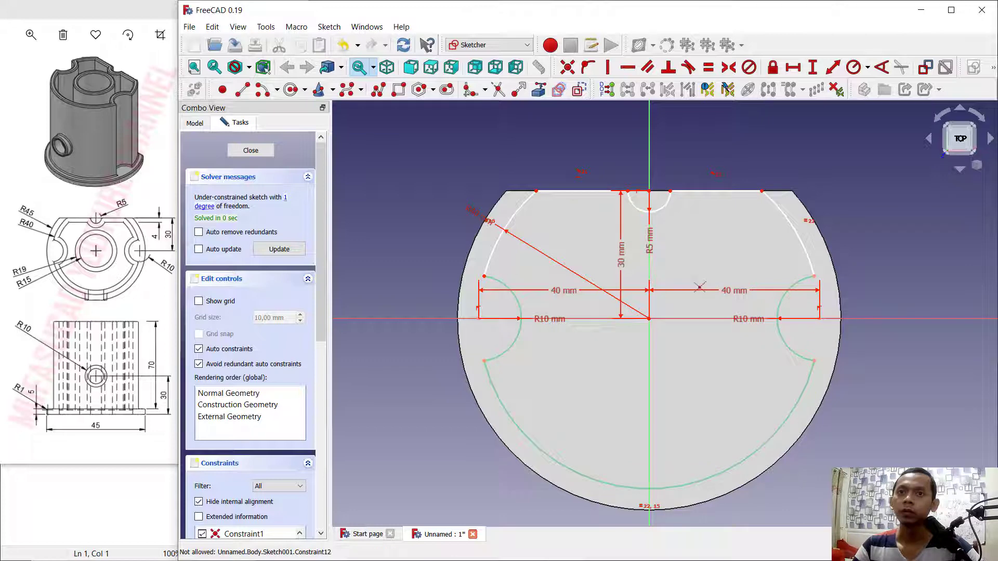
pyautogui.click(251, 151)
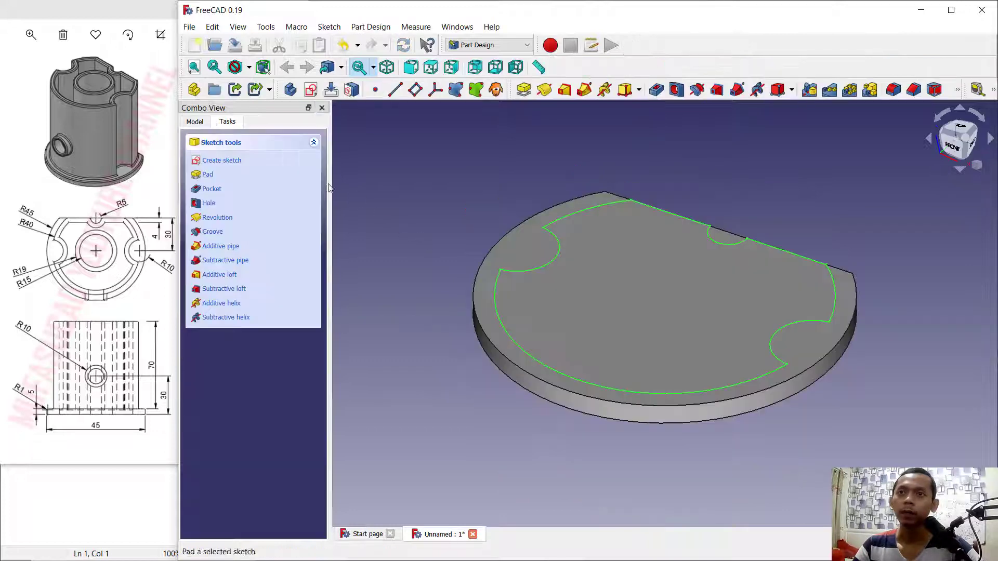
# Step: Pad the notched body profile 70 mm upward from the base plate
pyautogui.moveTo(745, 173); pyautogui.dragTo(703, 237, button='middle')
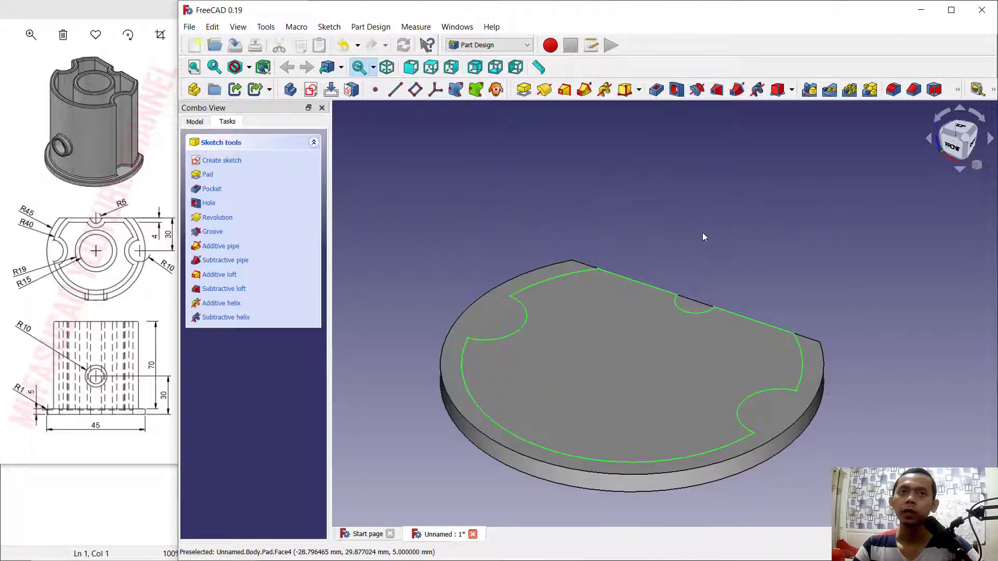
pyautogui.click(524, 89)
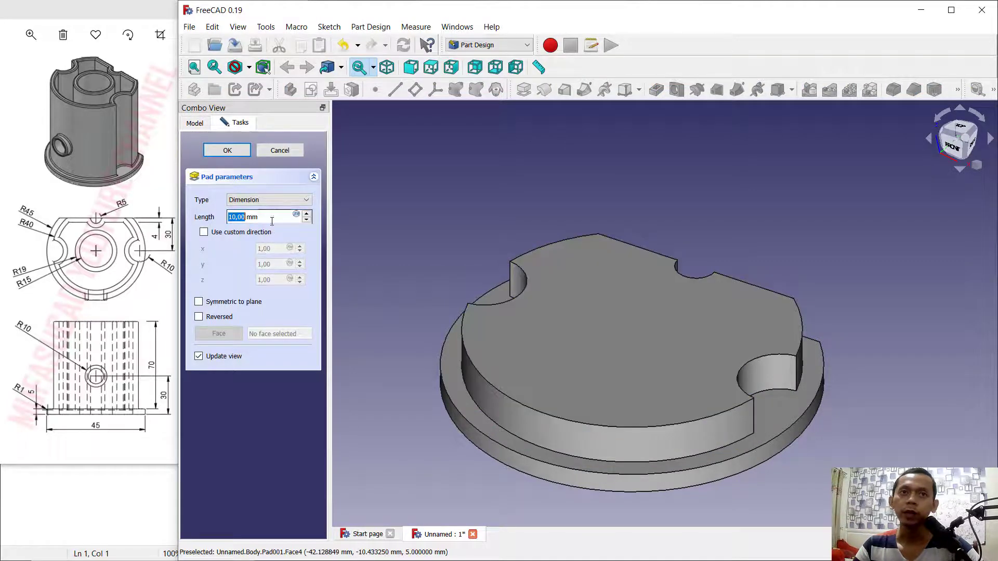
pyautogui.write('7')
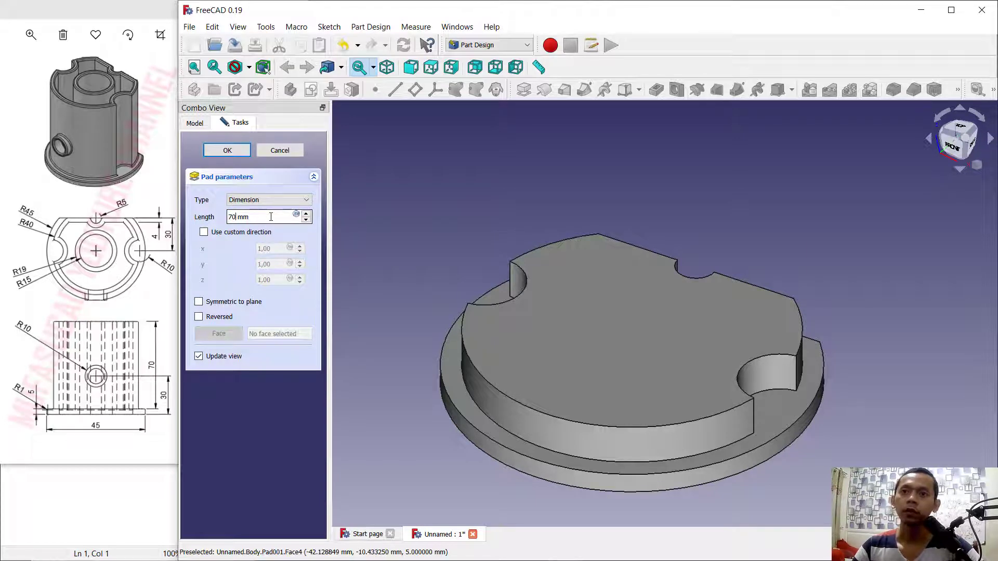
pyautogui.write('0')
pyautogui.press('Return')
# Step: Create a datum plane attached to the base plate's flat side face with a z-direction offset of -75 mm
pyautogui.scroll(-2, 682, 250)
pyautogui.moveTo(857, 219); pyautogui.dragTo(747, 323, button='middle')
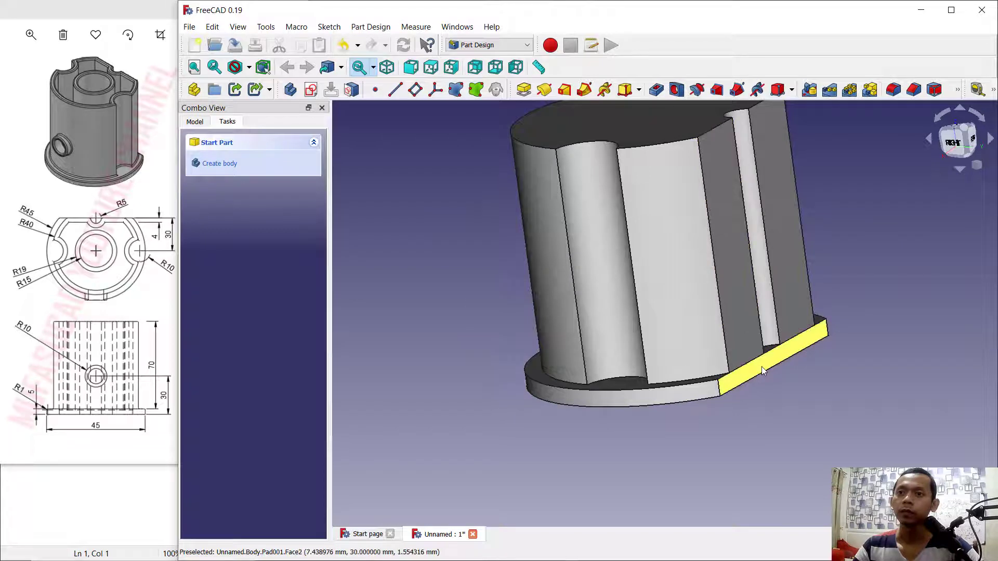
pyautogui.click(762, 366)
pyautogui.moveTo(857, 330); pyautogui.dragTo(851, 335, button='middle')
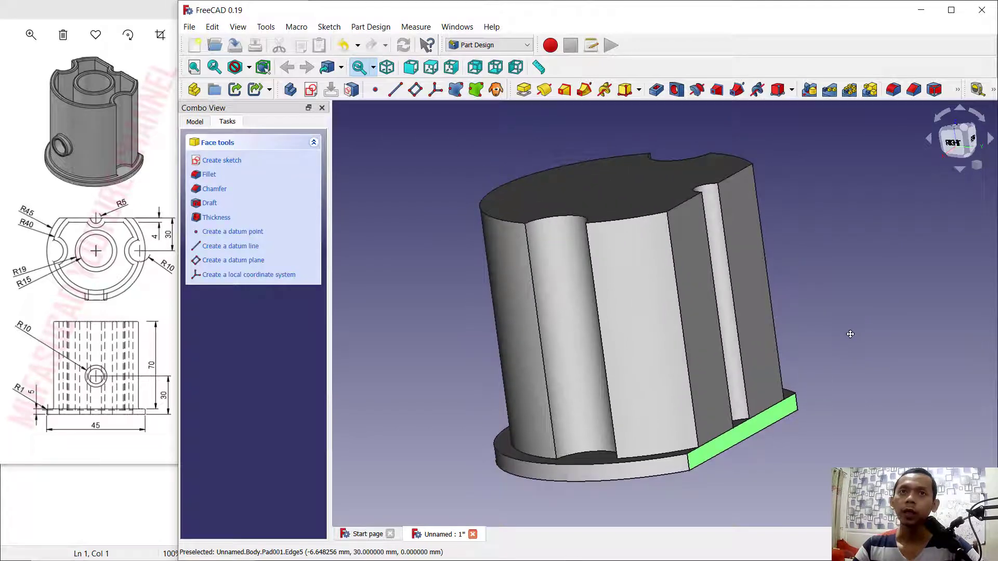
pyautogui.click(415, 90)
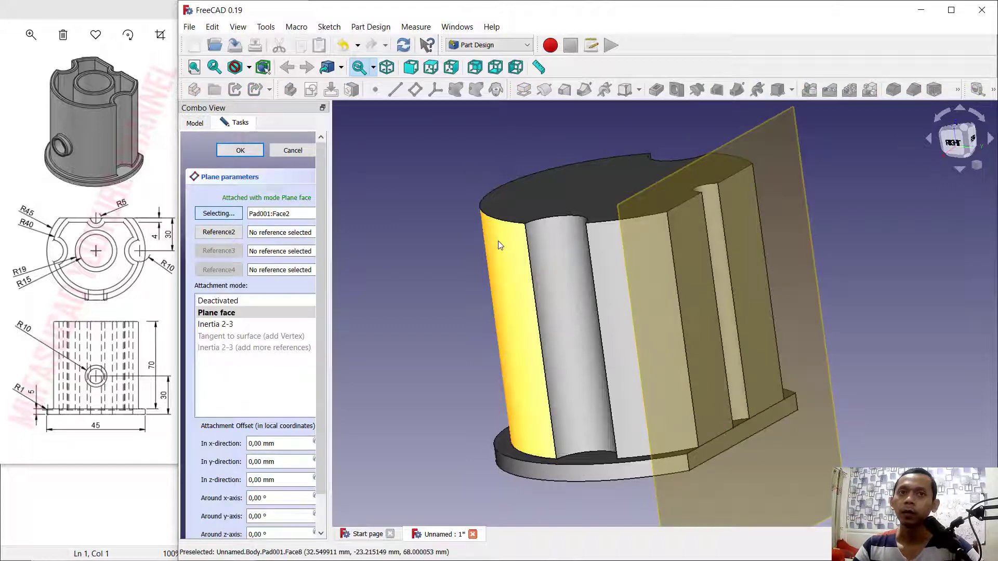
pyautogui.click(247, 480)
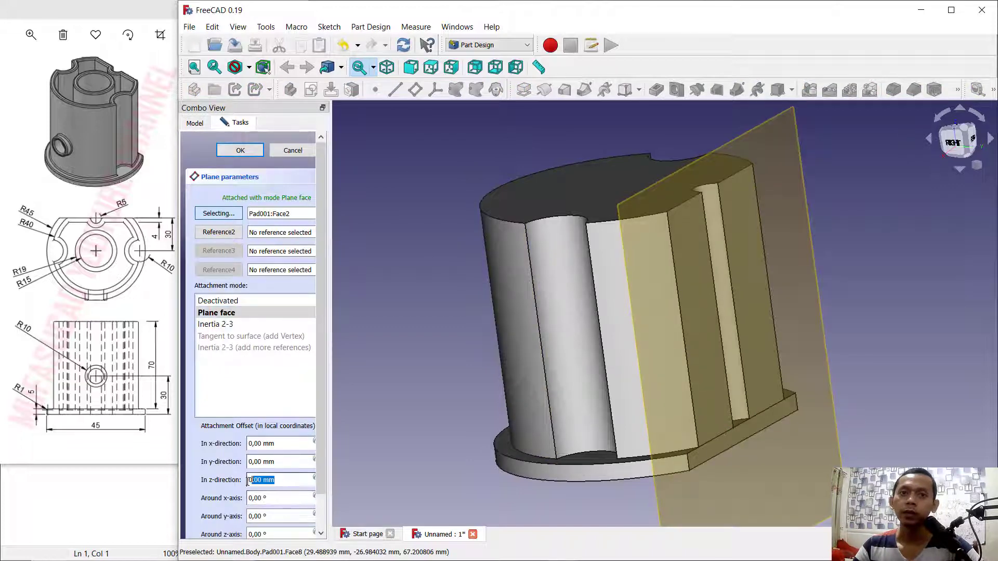
pyautogui.write('-75')
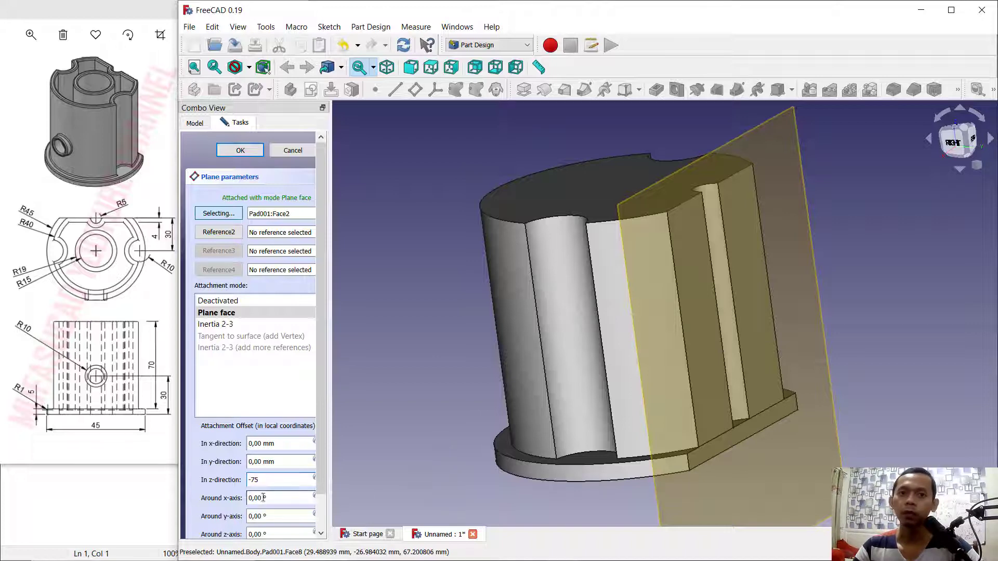
pyautogui.click(283, 462)
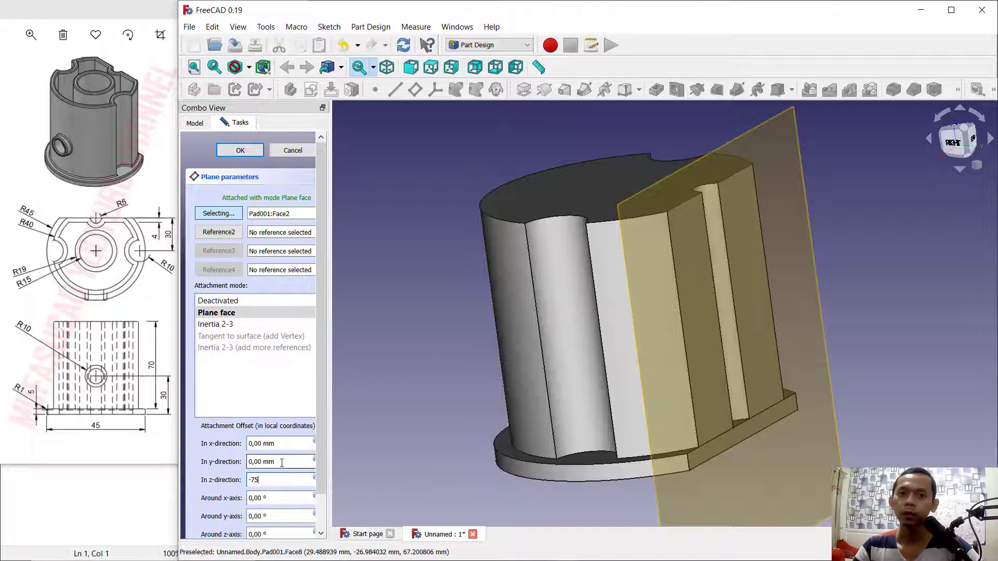
pyautogui.moveTo(723, 322); pyautogui.dragTo(676, 406, button='middle')
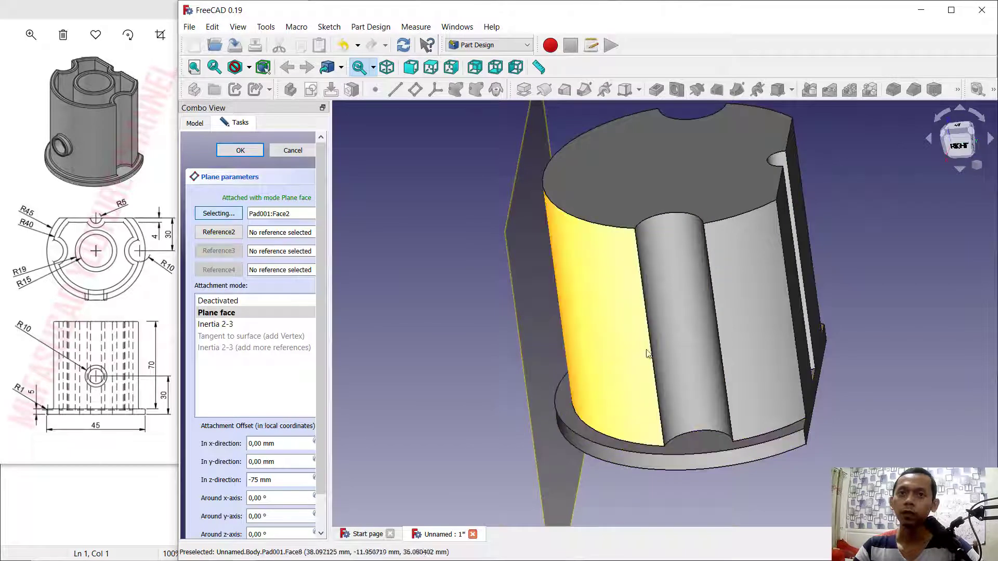
pyautogui.click(240, 150)
# Step: Start a new sketch on the datum plane in front of the body's round side
pyautogui.moveTo(623, 291)
pyautogui.mouseDown(button='middle')
pyautogui.moveTo(816, 399)
pyautogui.moveTo(745, 230)
pyautogui.moveTo(570, 316)
pyautogui.moveTo(599, 321)
pyautogui.moveTo(620, 282)
pyautogui.moveTo(615, 312)
pyautogui.moveTo(618, 270)
pyautogui.mouseUp(button='middle')
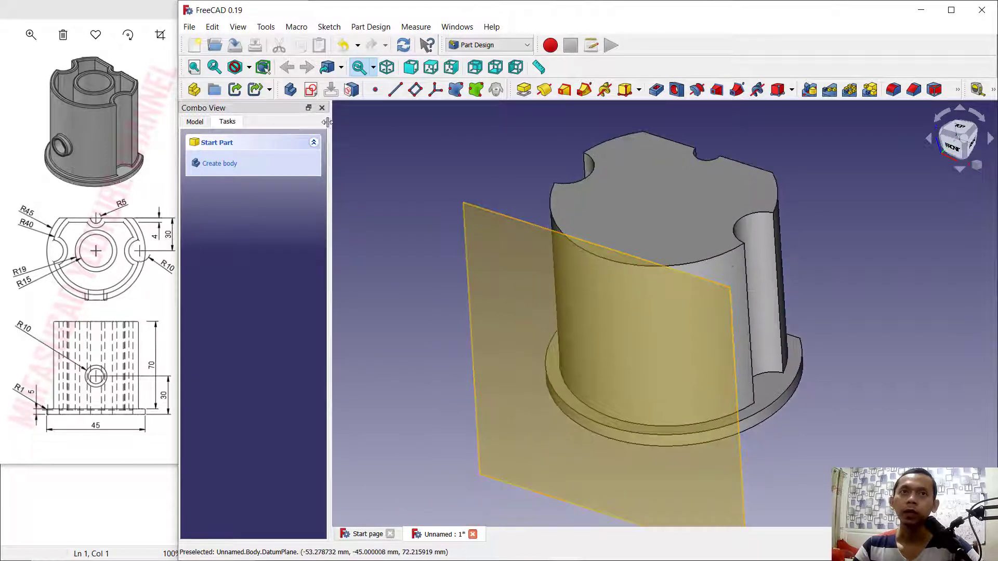
pyautogui.click(311, 91)
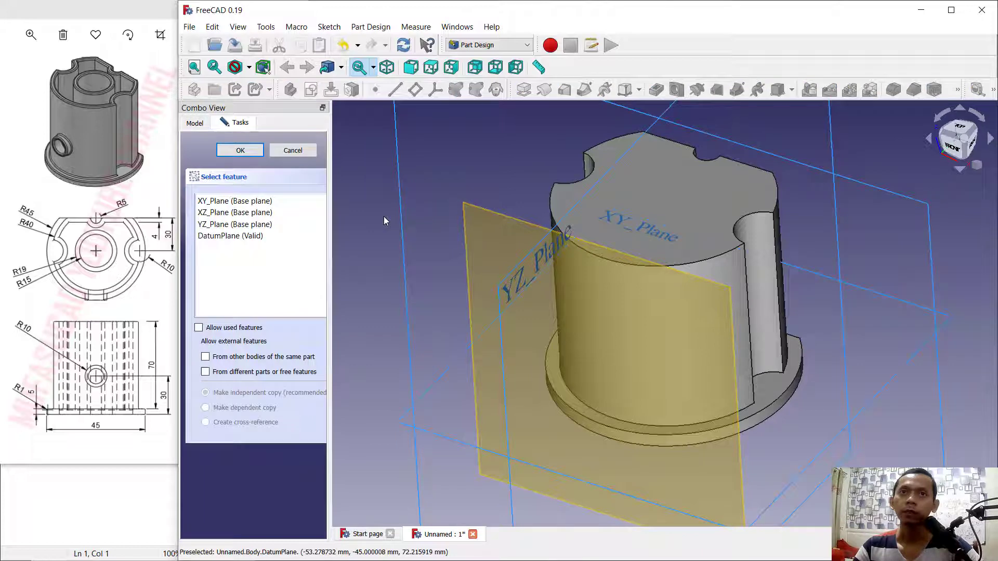
pyautogui.click(480, 225)
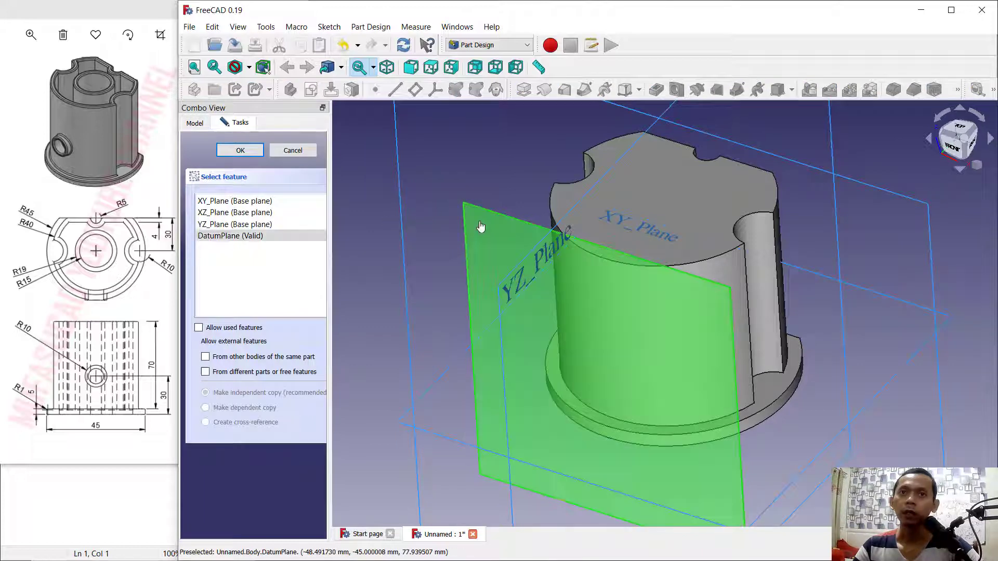
pyautogui.click(241, 150)
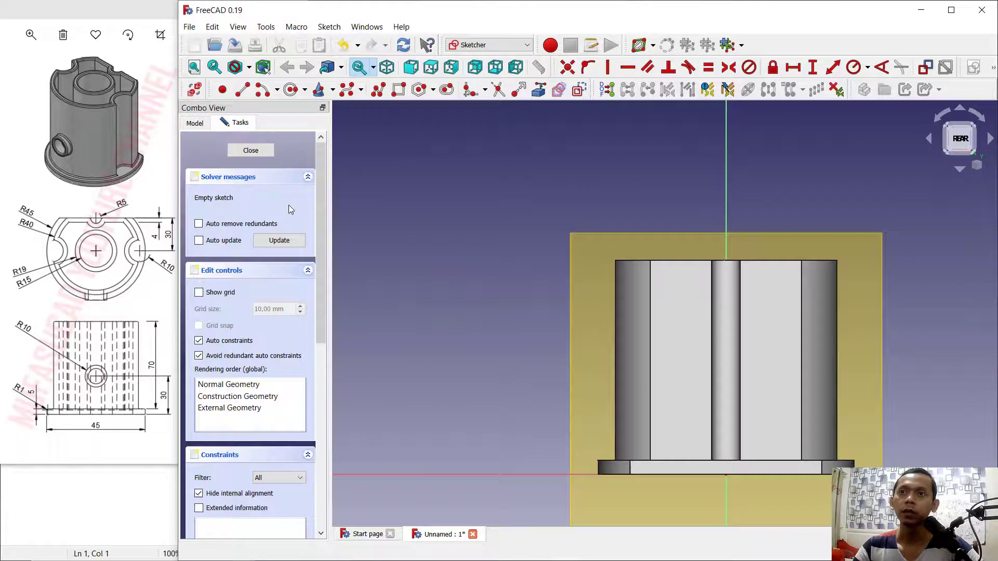
pyautogui.click(992, 138)
pyautogui.click(992, 139)
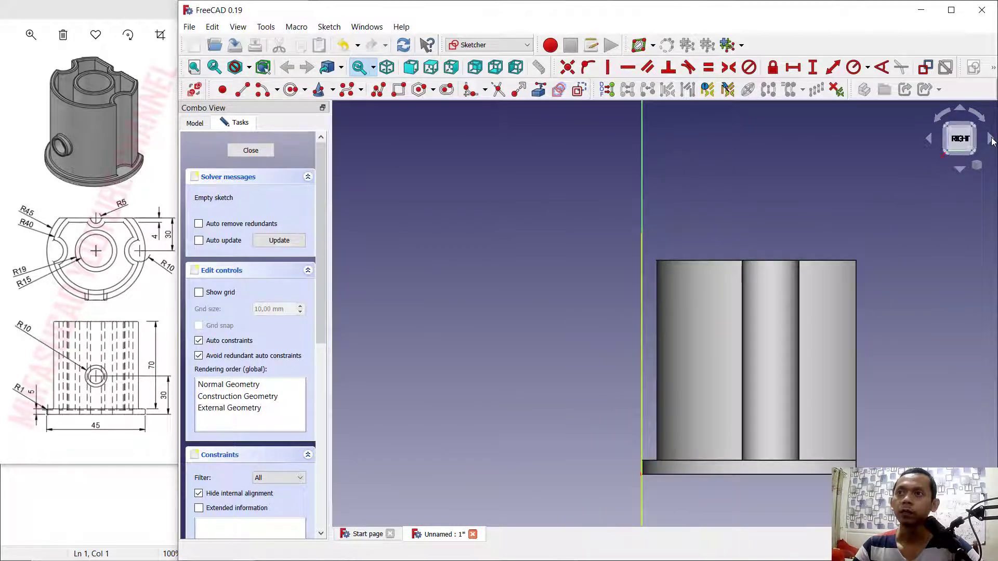
# Step: Draw a circle centred on the vertical axis in front of the body and set its radius to 10 mm
pyautogui.click(991, 139)
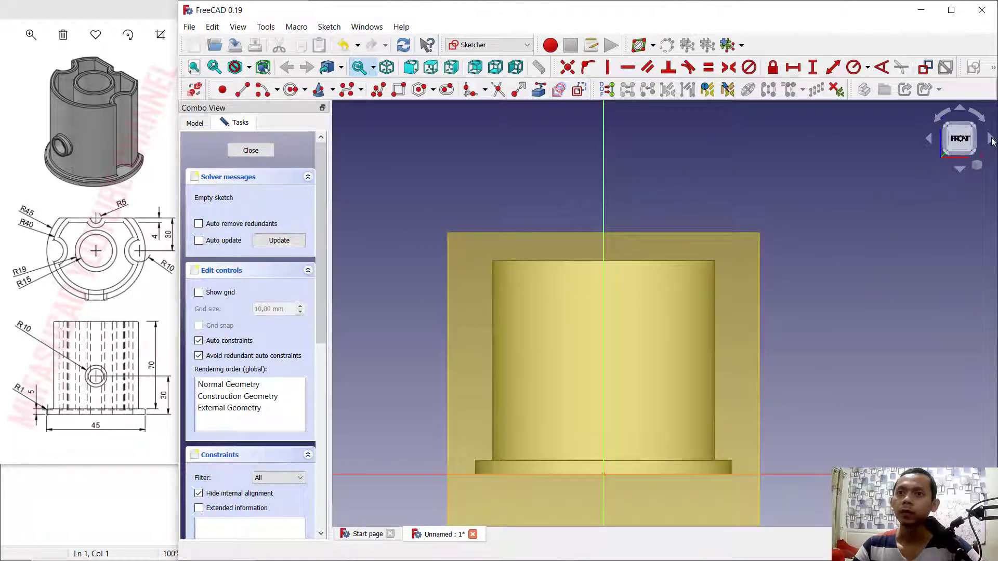
pyautogui.moveTo(701, 210); pyautogui.dragTo(753, 174, button='middle')
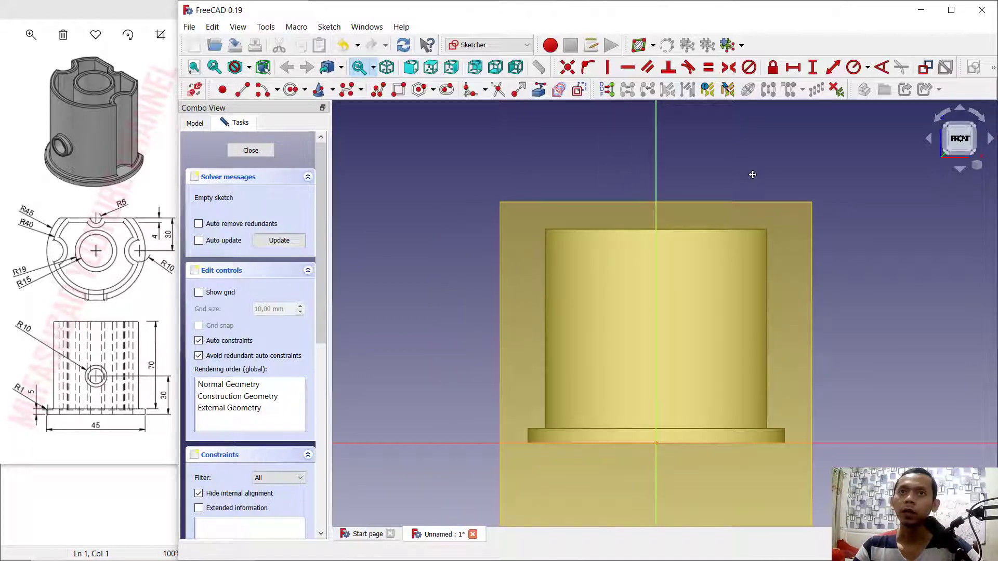
pyautogui.click(291, 89)
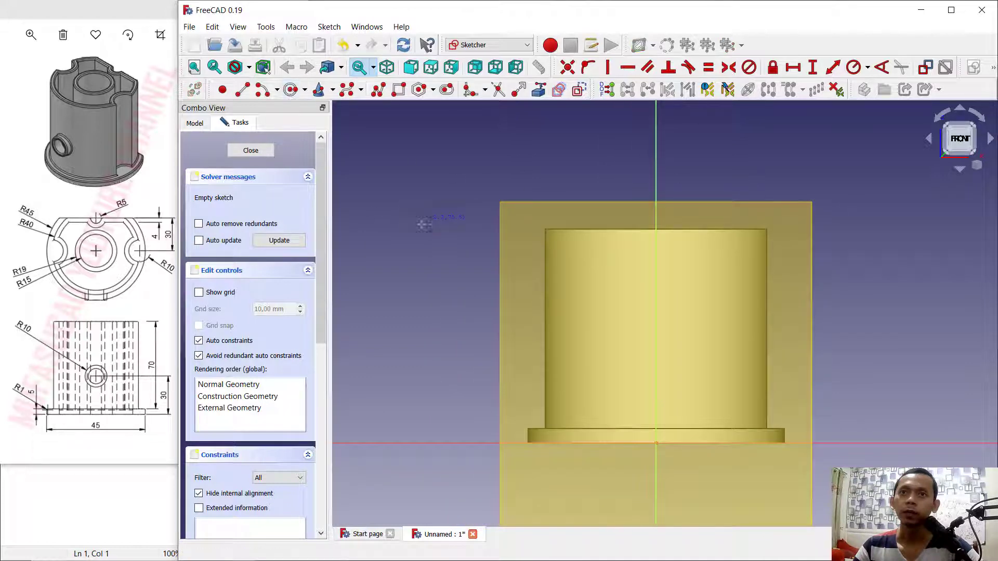
pyautogui.click(656, 288)
pyautogui.click(672, 311)
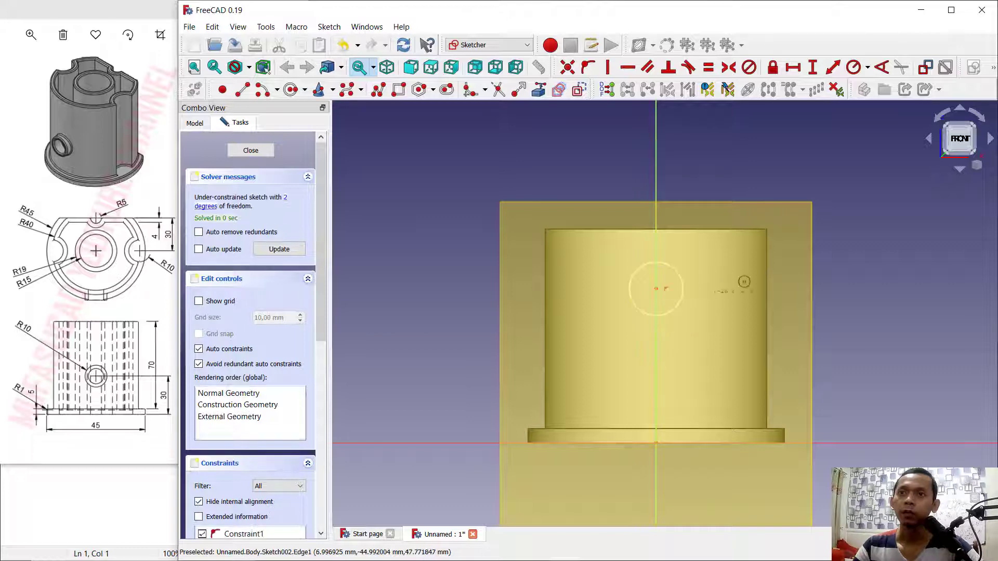
pyautogui.click(856, 69)
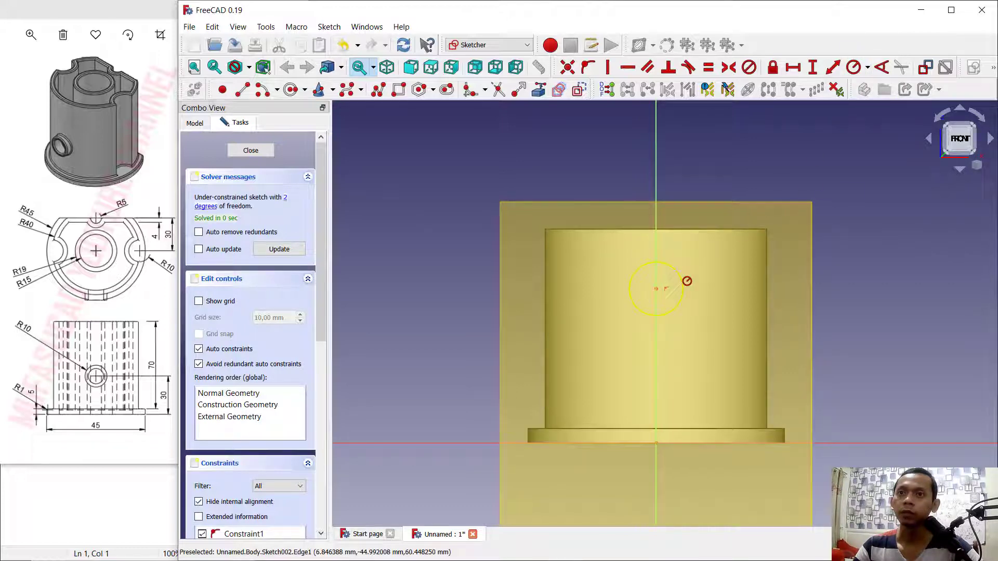
pyautogui.click(682, 274)
pyautogui.write('10')
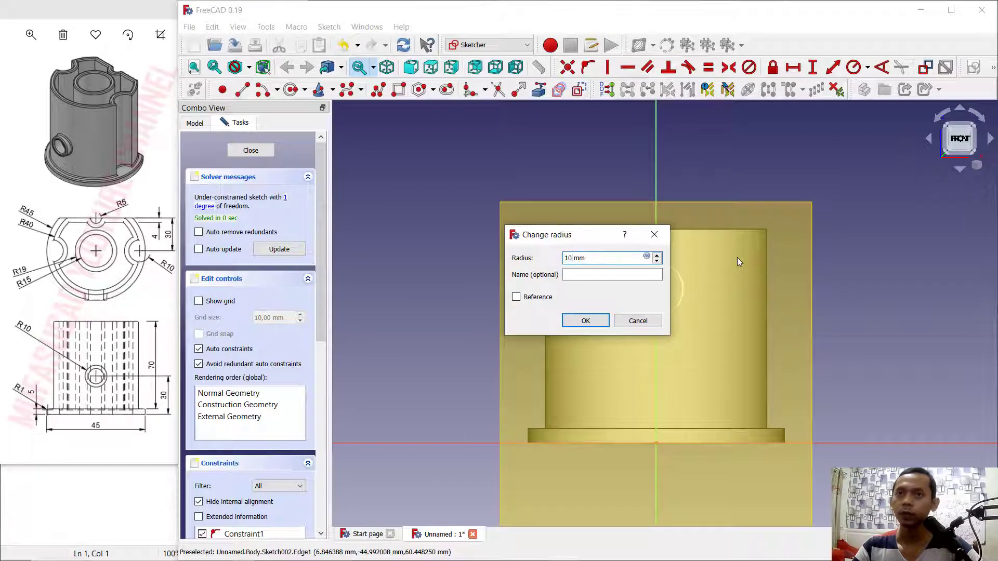
pyautogui.press('Return')
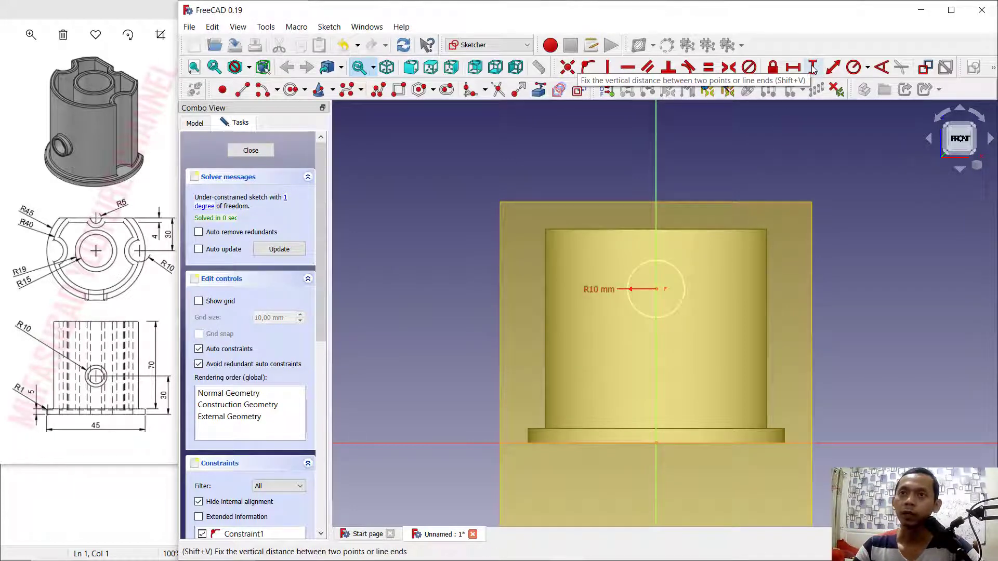
# Step: Constrain the vertical distance between the boss circle's centre and the sketch origin to 30 mm
pyautogui.click(814, 68)
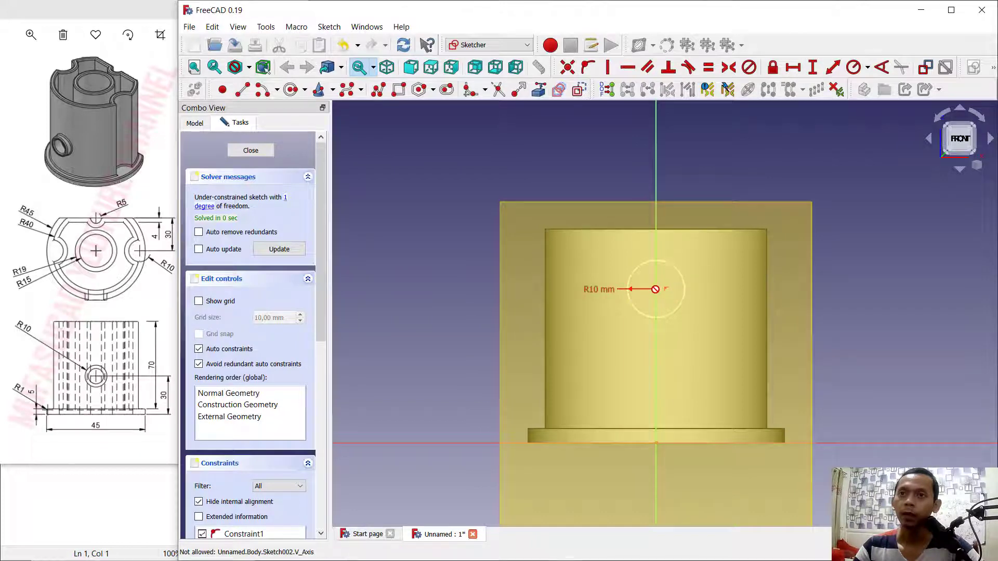
pyautogui.scroll(5, 656, 293)
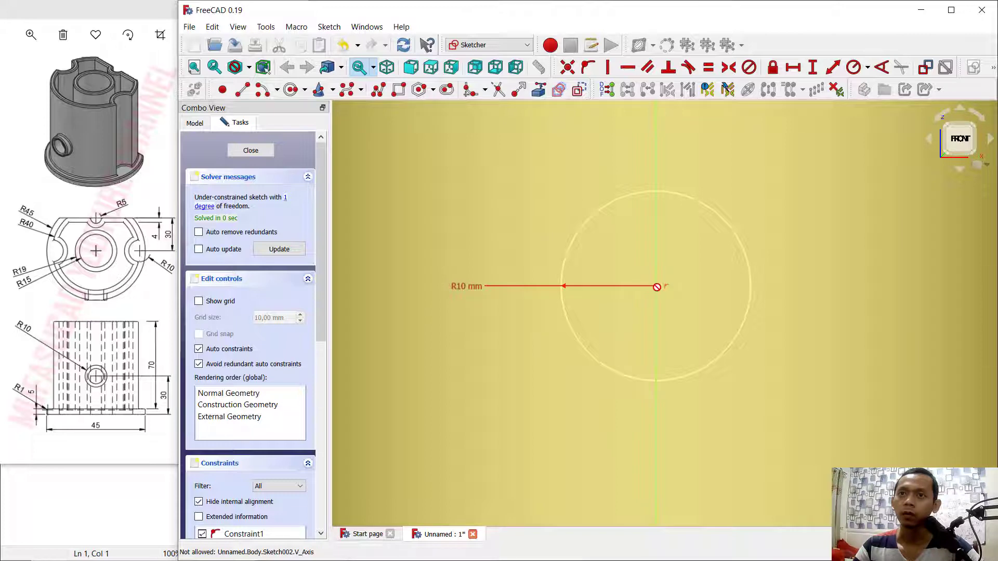
pyautogui.scroll(2, 658, 289)
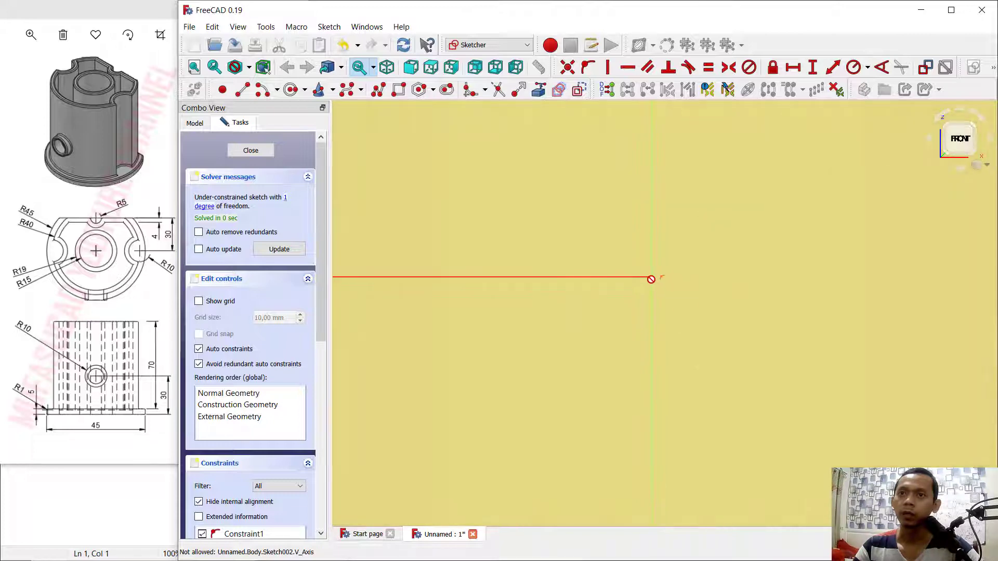
pyautogui.scroll(-10, 657, 291)
pyautogui.moveTo(710, 322)
pyautogui.mouseDown(button='middle')
pyautogui.moveTo(671, 339)
pyautogui.moveTo(662, 281)
pyautogui.mouseUp(button='middle')
pyautogui.scroll(8, 661, 283)
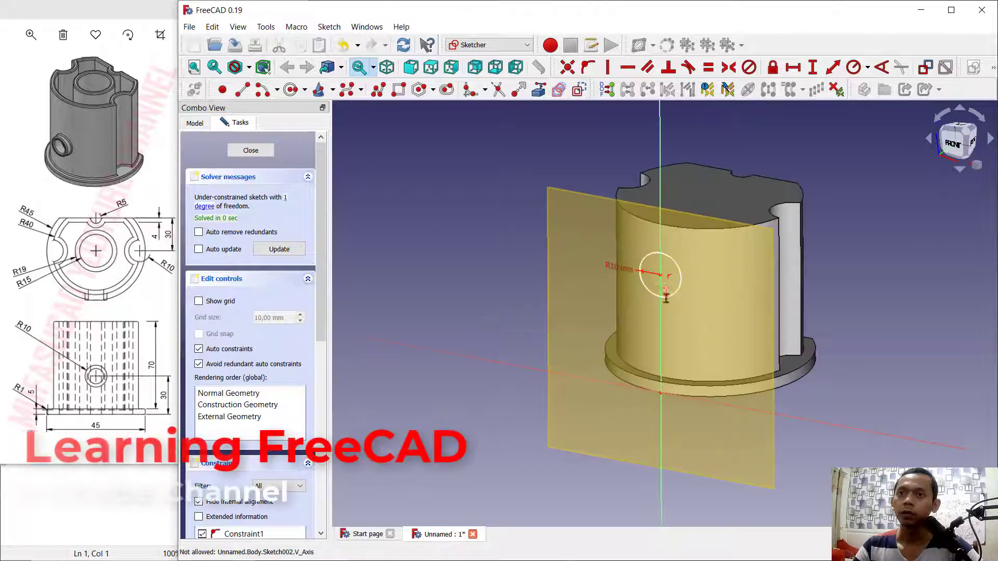
pyautogui.scroll(3, 648, 273)
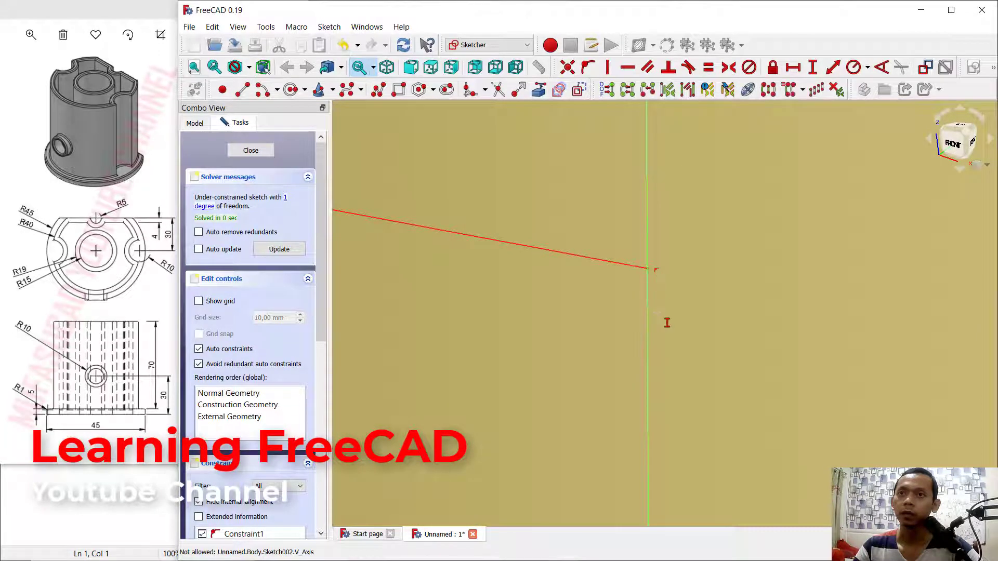
pyautogui.scroll(-8, 666, 321)
pyautogui.scroll(5, 666, 426)
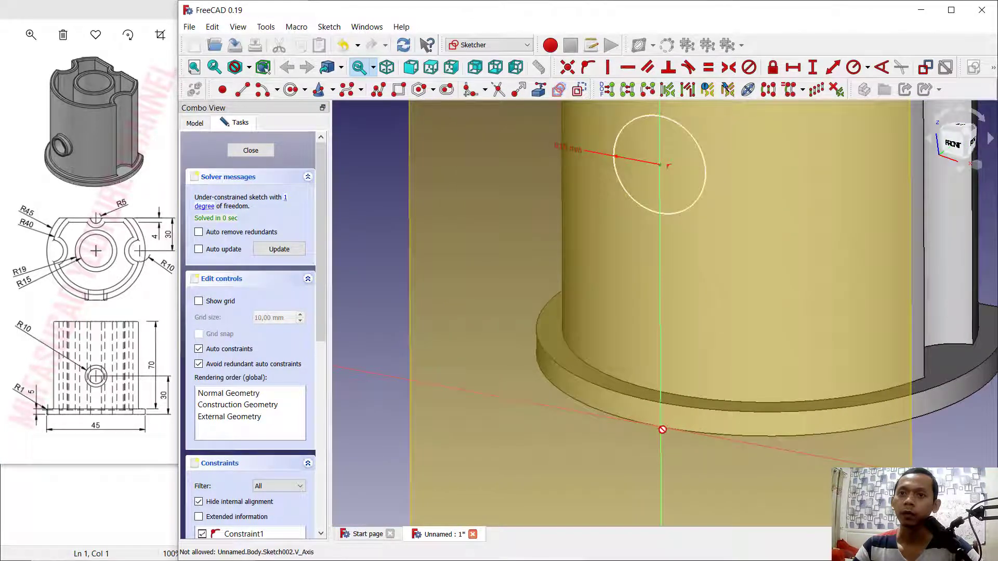
pyautogui.scroll(2, 662, 429)
pyautogui.click(690, 357)
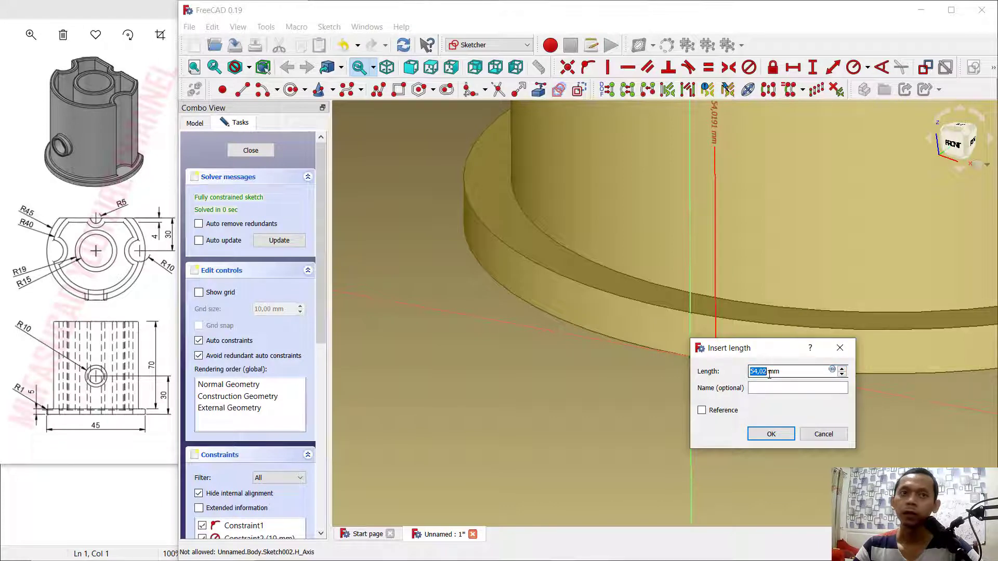
pyautogui.write('30')
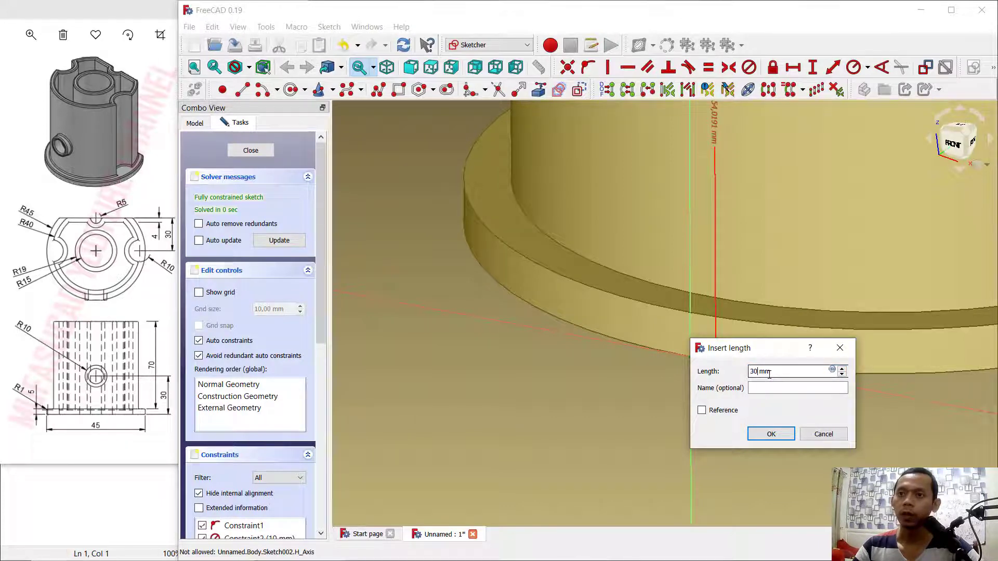
pyautogui.press('Return')
pyautogui.scroll(-4, 354, 229)
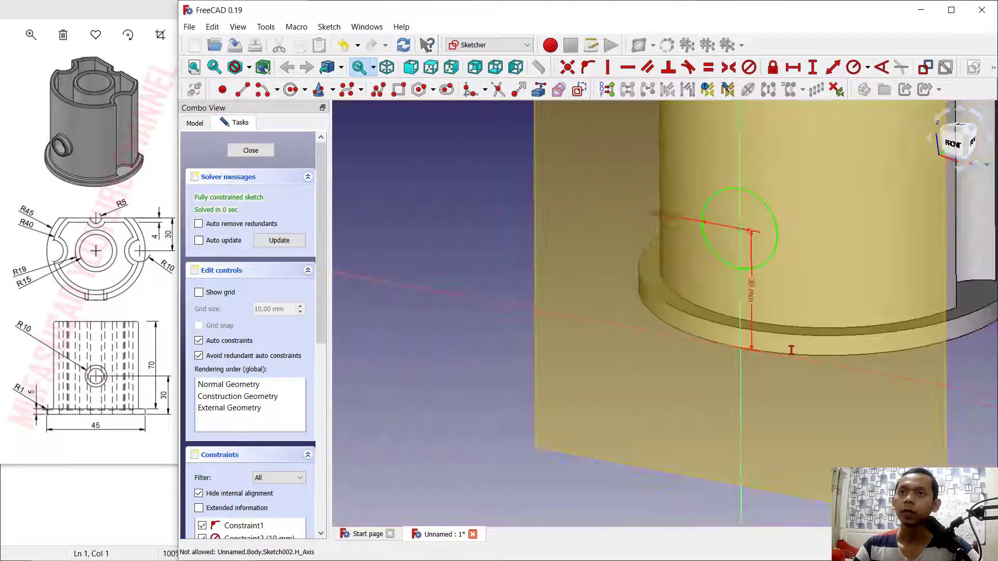
# Step: Finish the boss sketch and pad the circle 10 mm toward the body
pyautogui.click(251, 150)
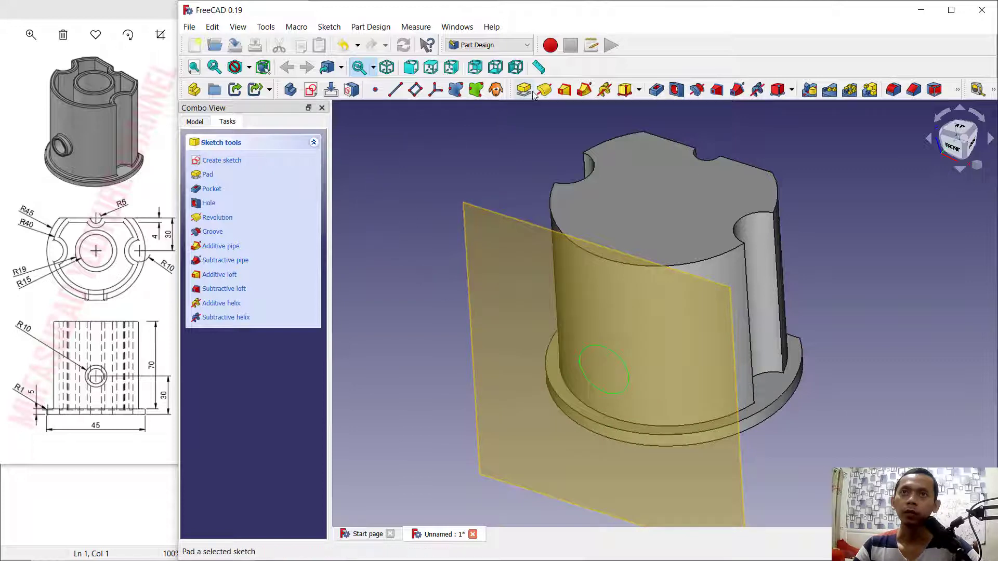
pyautogui.click(525, 91)
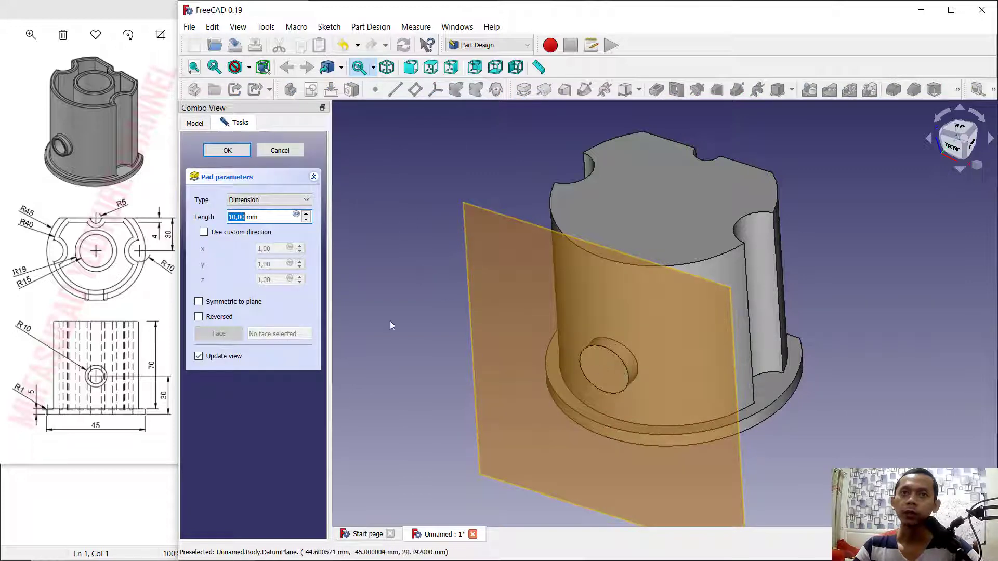
pyautogui.click(238, 151)
# Step: Hide the datum plane in front of the body
pyautogui.moveTo(656, 388); pyautogui.dragTo(800, 271, button='middle')
pyautogui.click(799, 267)
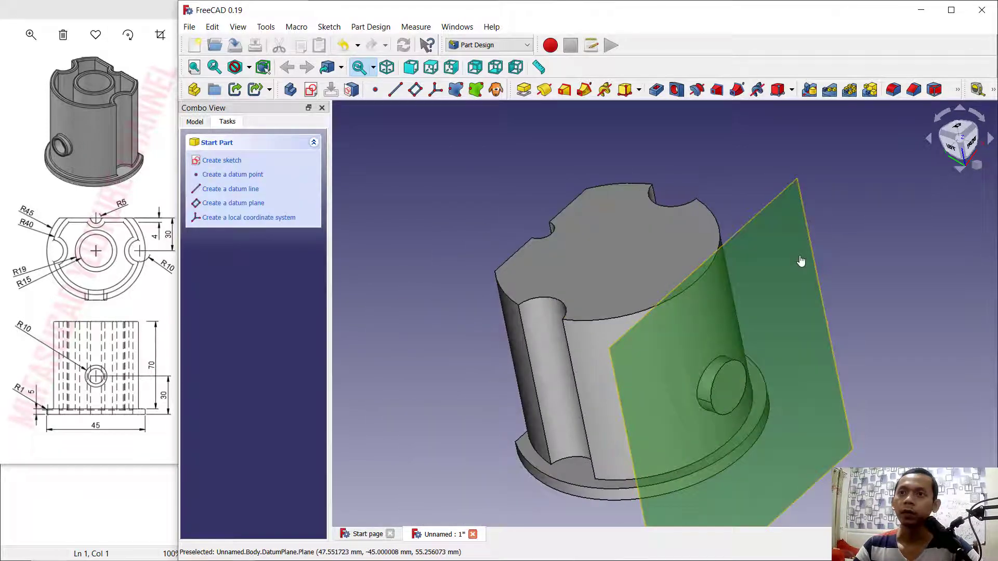
pyautogui.rightClick(785, 247)
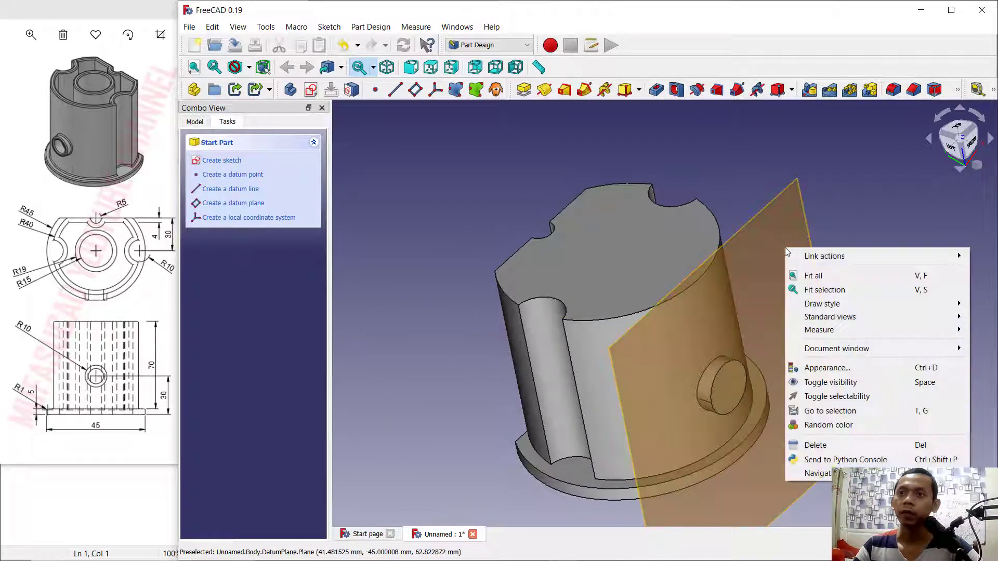
pyautogui.click(830, 383)
# Step: Apply a 4 mm inward Thickness with Intersection enabled, opening the body's top face and the side boss's end face
pyautogui.moveTo(649, 196); pyautogui.dragTo(680, 186, button='middle')
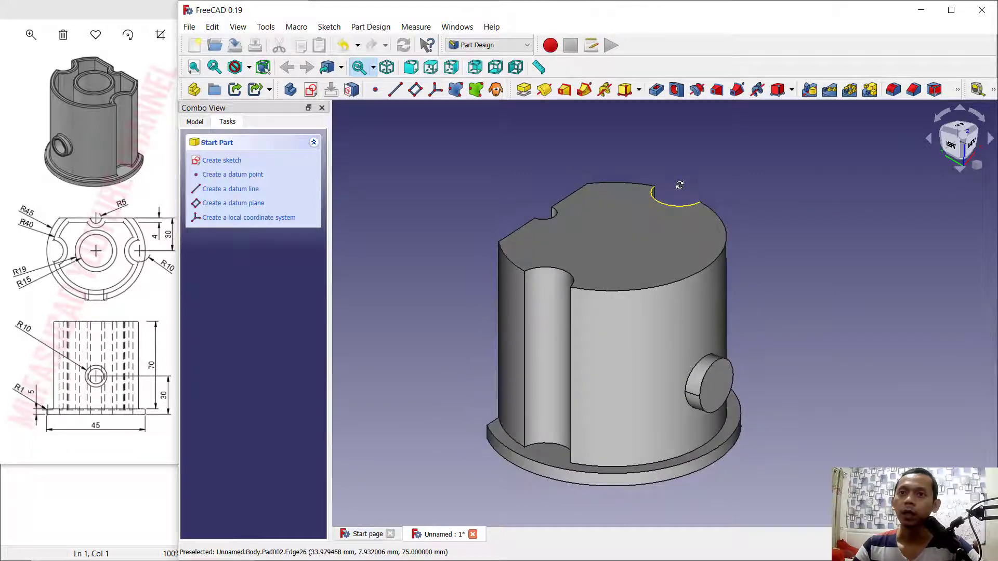
pyautogui.click(641, 249)
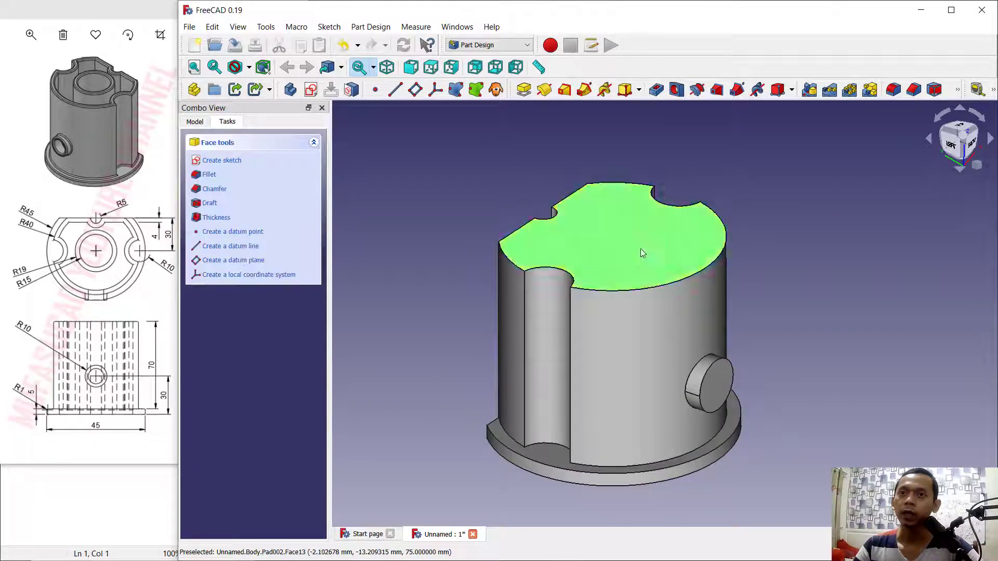
pyautogui.keyDown('ctrl'); pyautogui.click(720, 391); pyautogui.keyUp('ctrl')
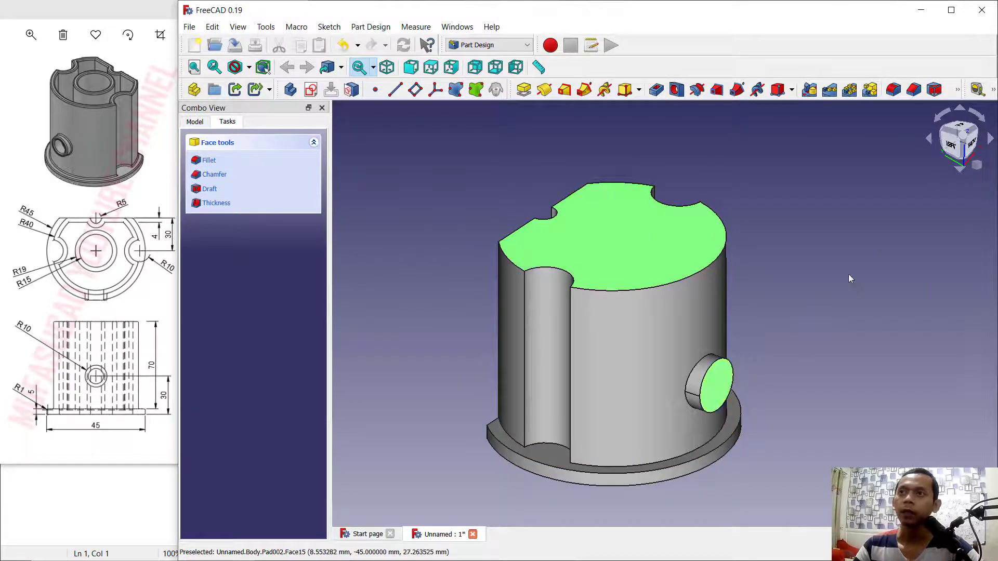
pyautogui.click(993, 94)
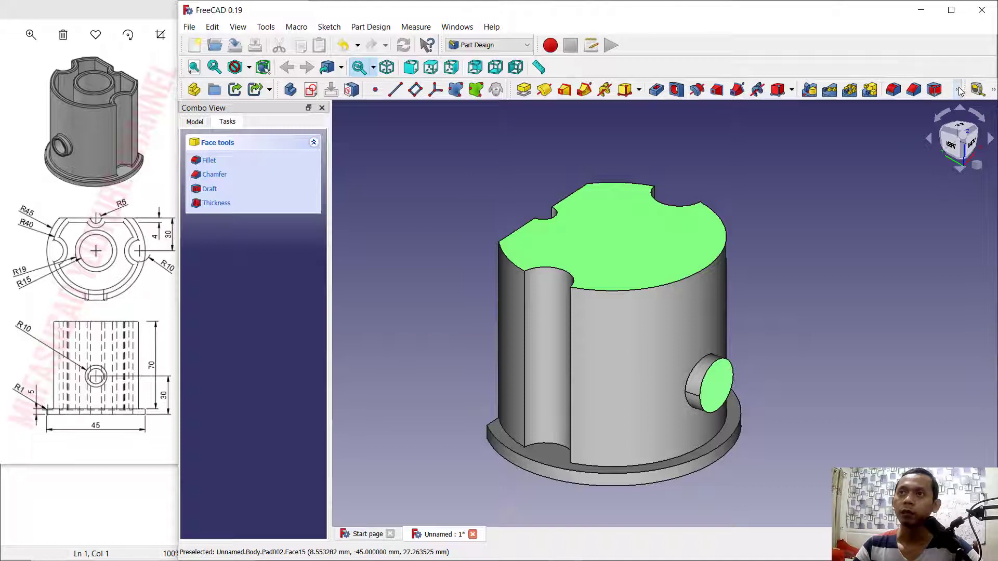
pyautogui.click(958, 90)
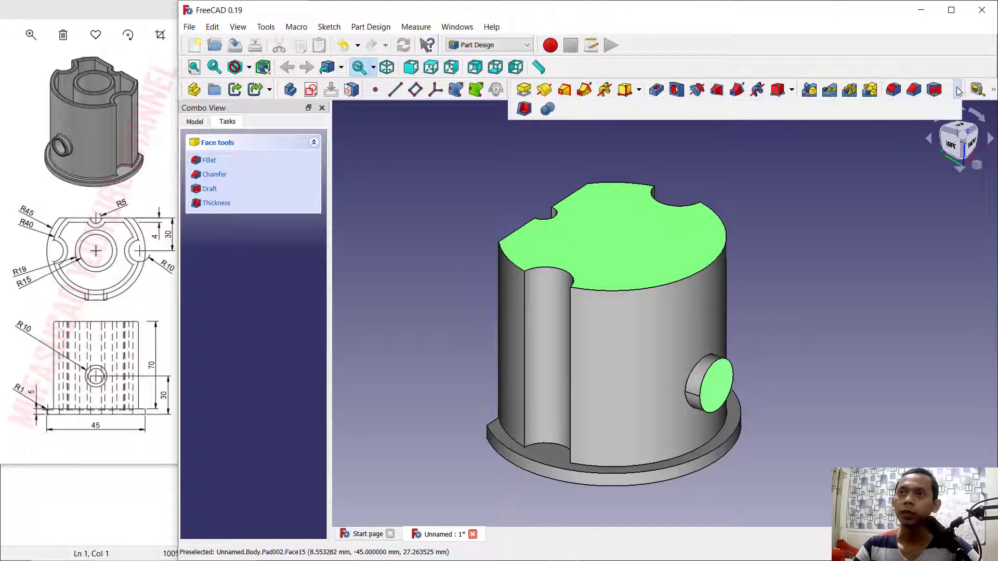
pyautogui.click(524, 109)
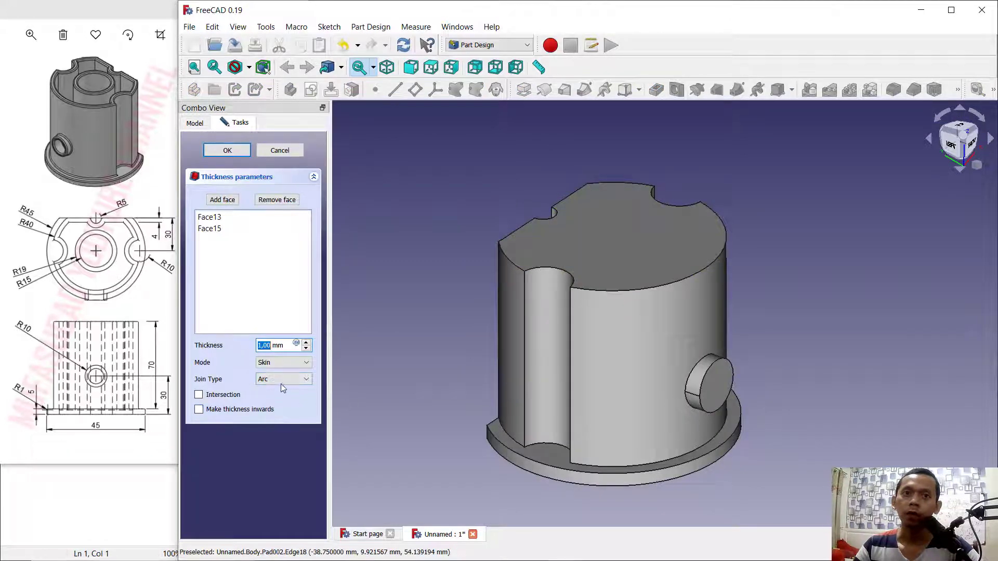
pyautogui.write('4')
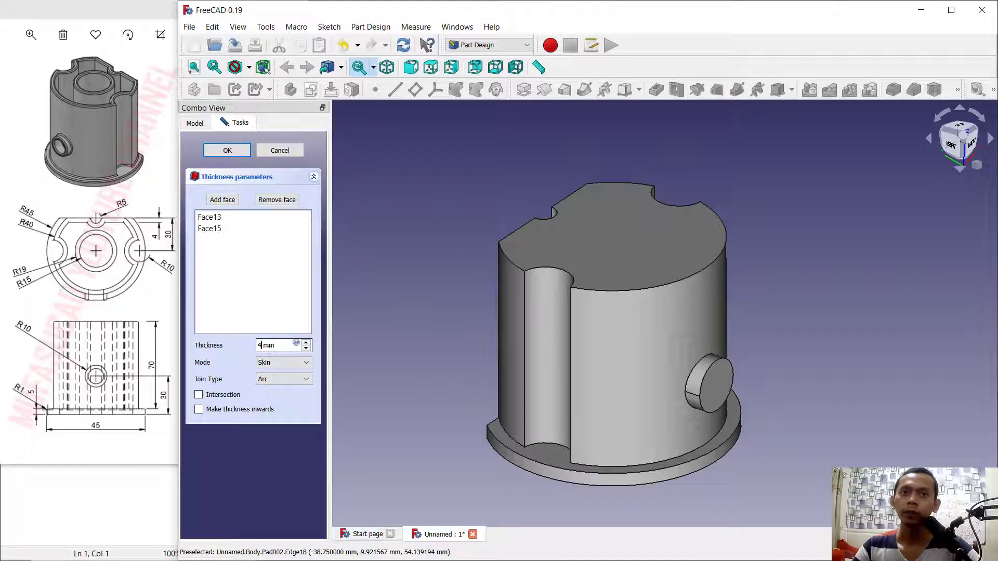
pyautogui.click(200, 396)
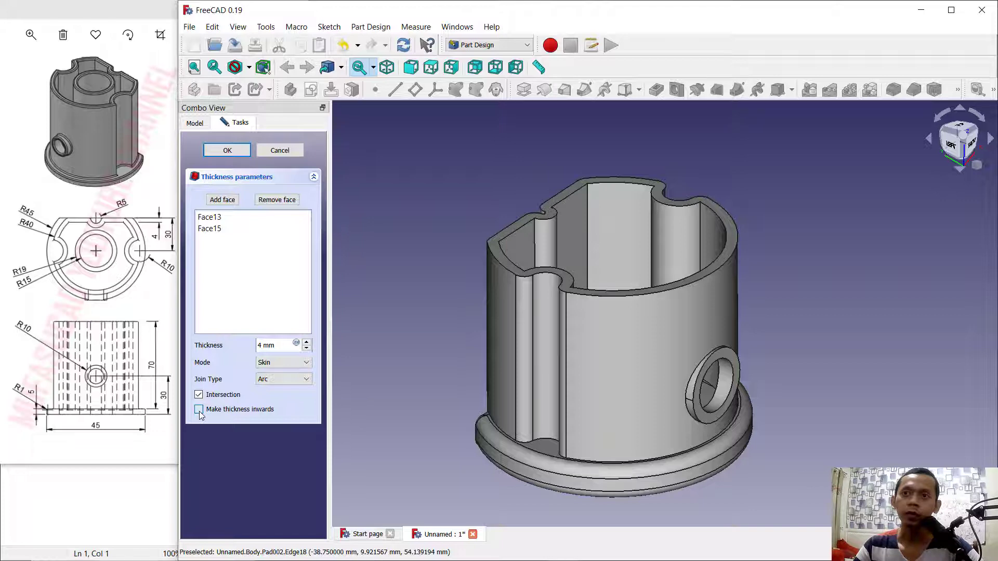
pyautogui.click(199, 411)
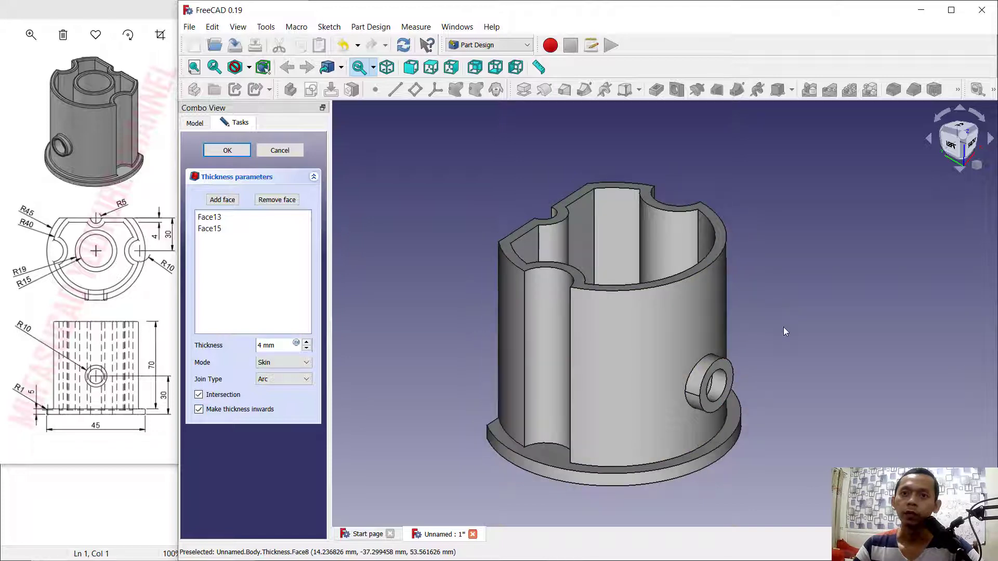
pyautogui.click(231, 151)
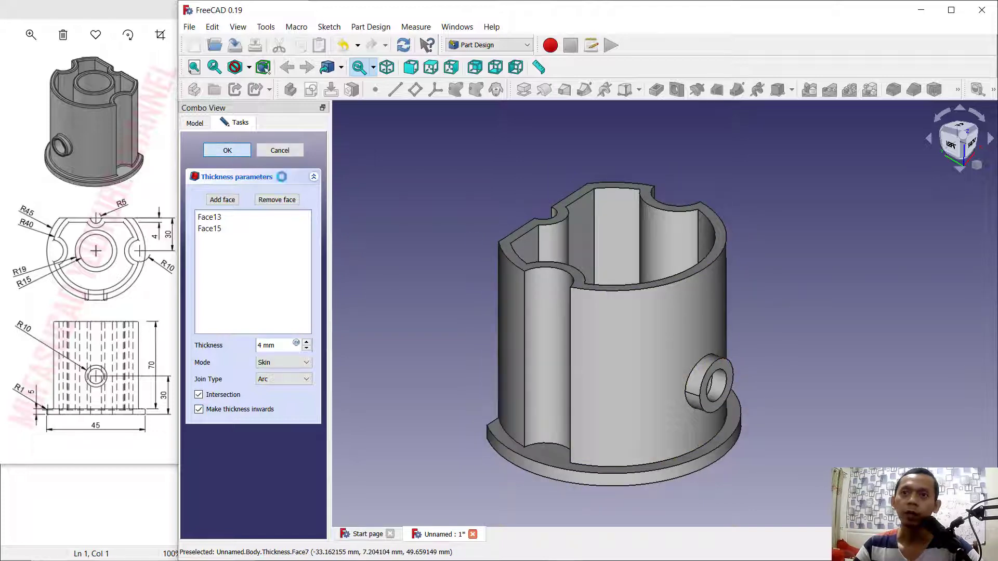
# Step: Start a new sketch on the inner floor face of the hollowed body
pyautogui.moveTo(793, 266); pyautogui.dragTo(617, 281, button='middle')
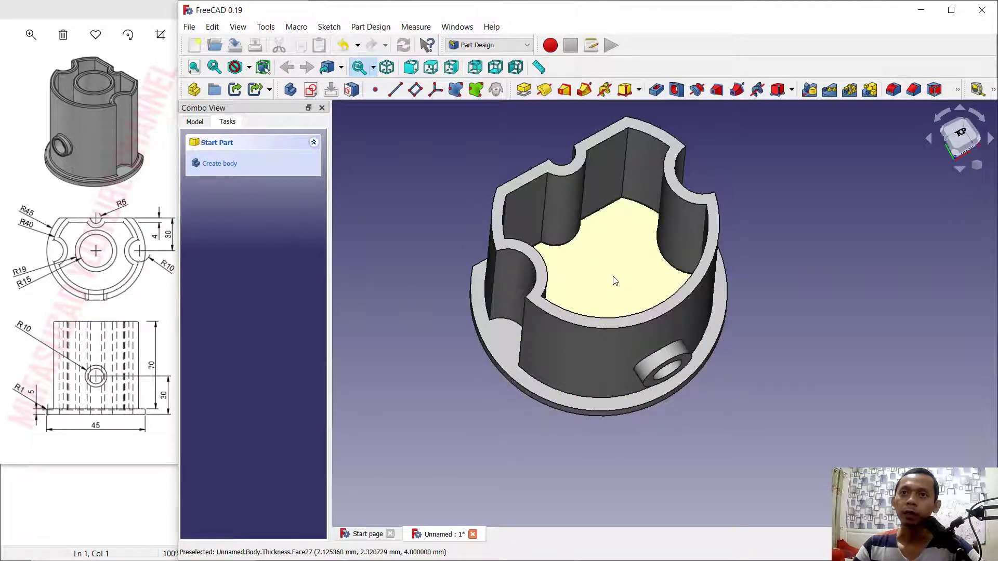
pyautogui.click(615, 281)
pyautogui.moveTo(734, 269)
pyautogui.mouseDown(button='middle')
pyautogui.moveTo(813, 258)
pyautogui.moveTo(799, 294)
pyautogui.moveTo(815, 310)
pyautogui.mouseUp(button='middle')
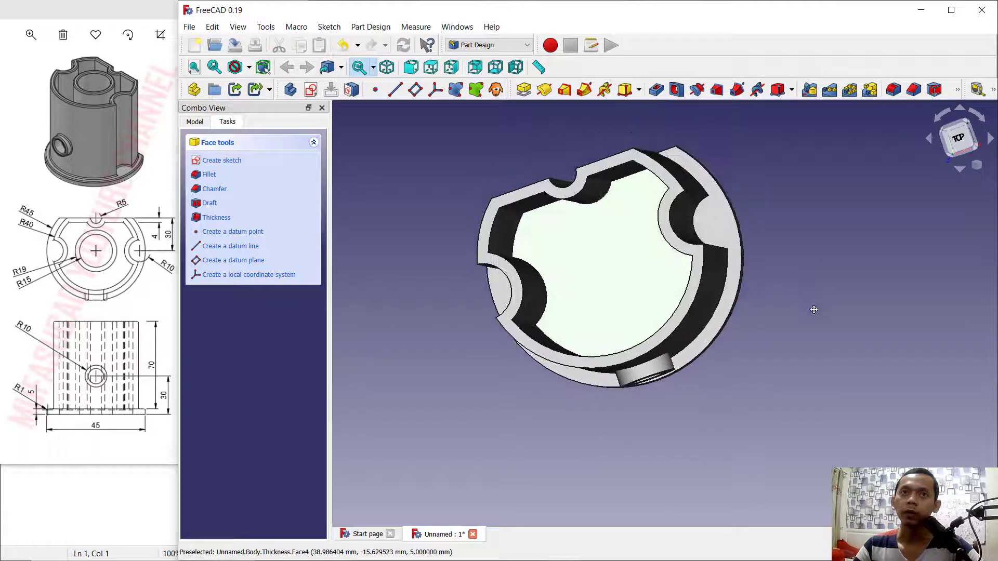
pyautogui.click(311, 91)
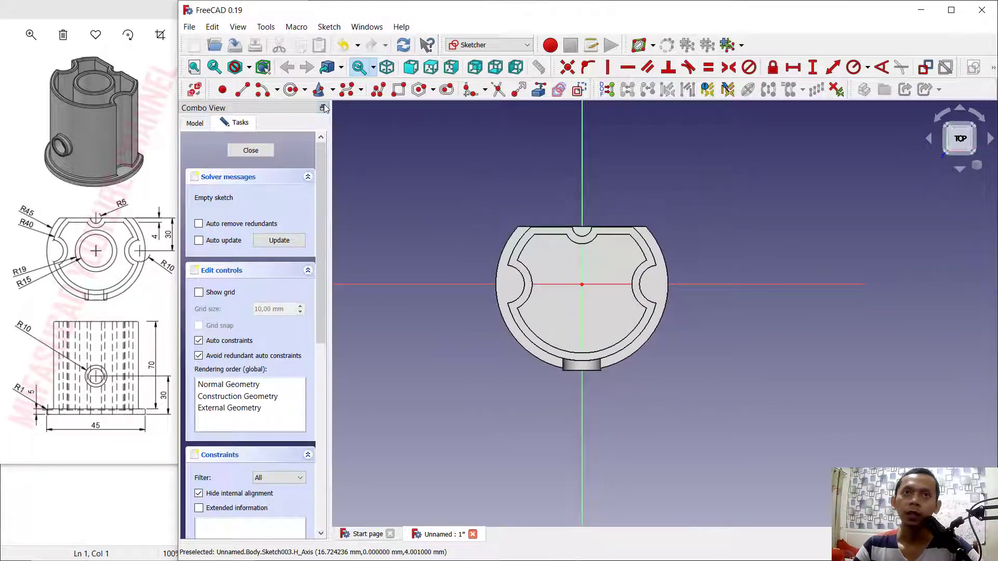
# Step: Draw a circle centred on the sketch origin, inside the housing walls
pyautogui.scroll(4, 588, 288)
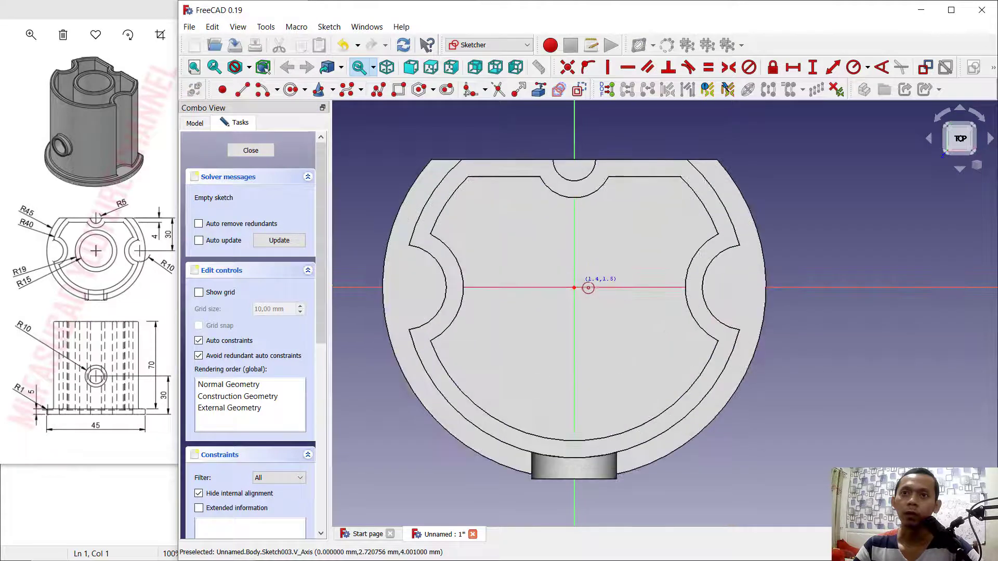
pyautogui.click(574, 288)
pyautogui.click(633, 240)
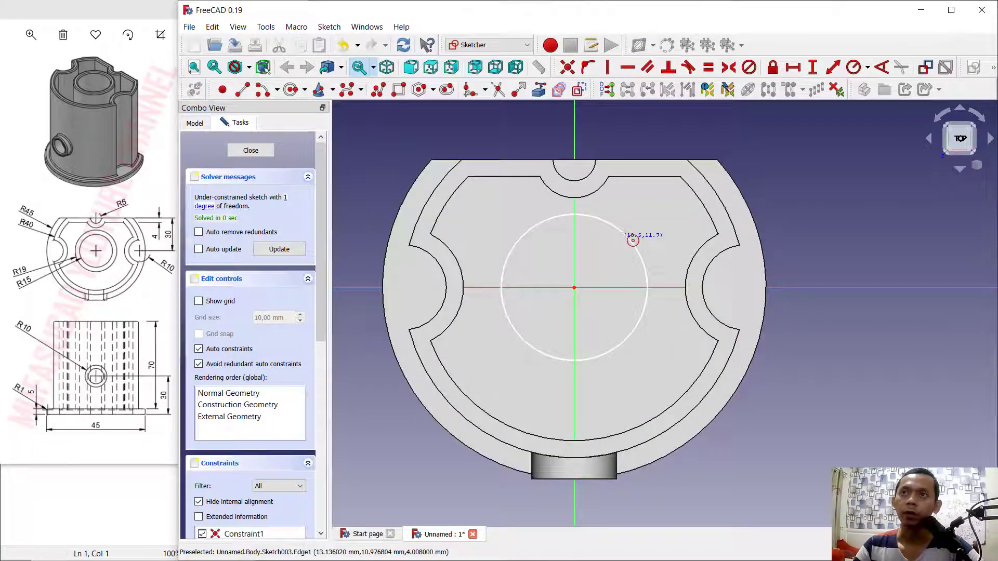
# Step: Constrain the centred circle's radius to 19 mm and finish the sketch
pyautogui.click(853, 73)
pyautogui.click(637, 243)
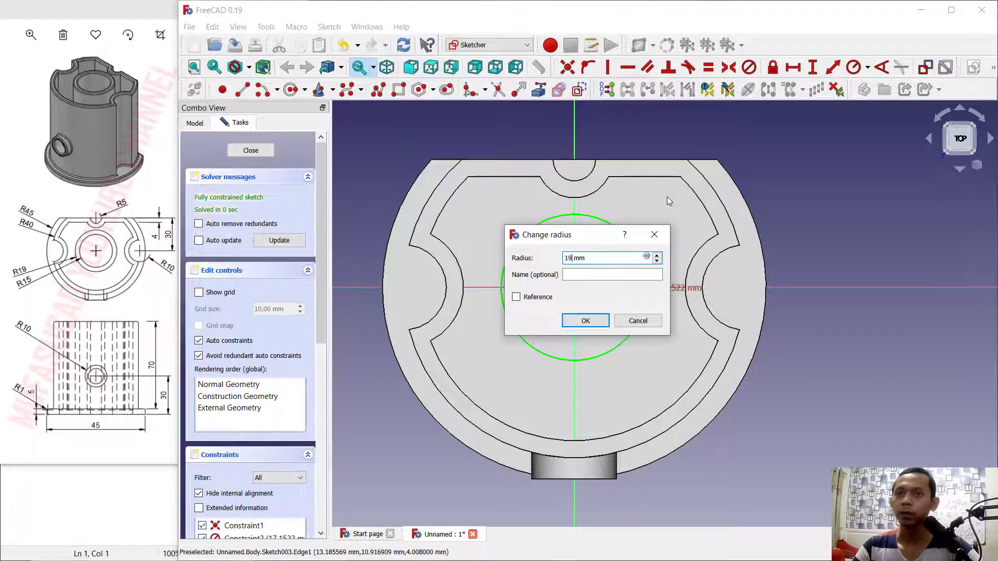
pyautogui.write('19')
pyautogui.press('Return')
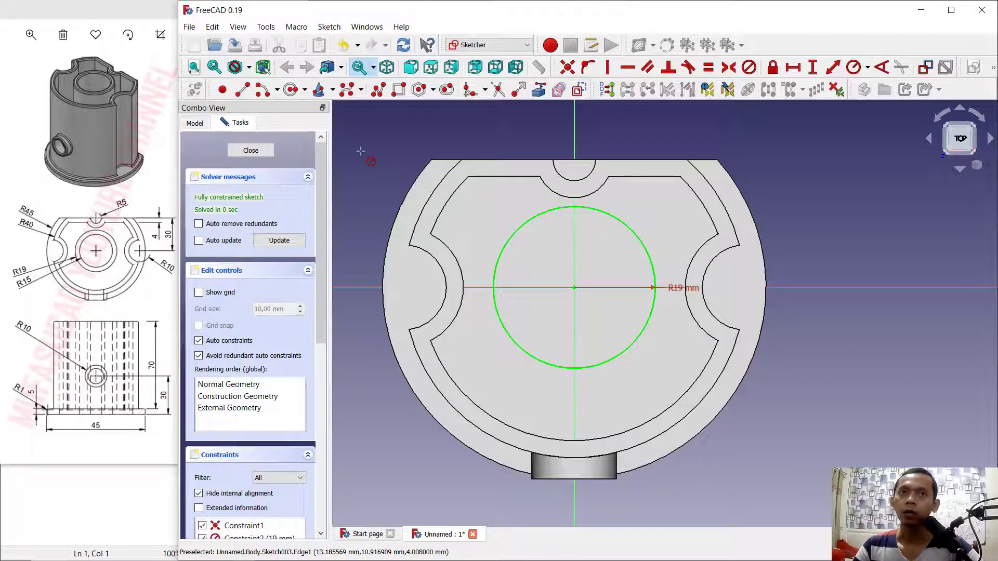
pyautogui.click(266, 154)
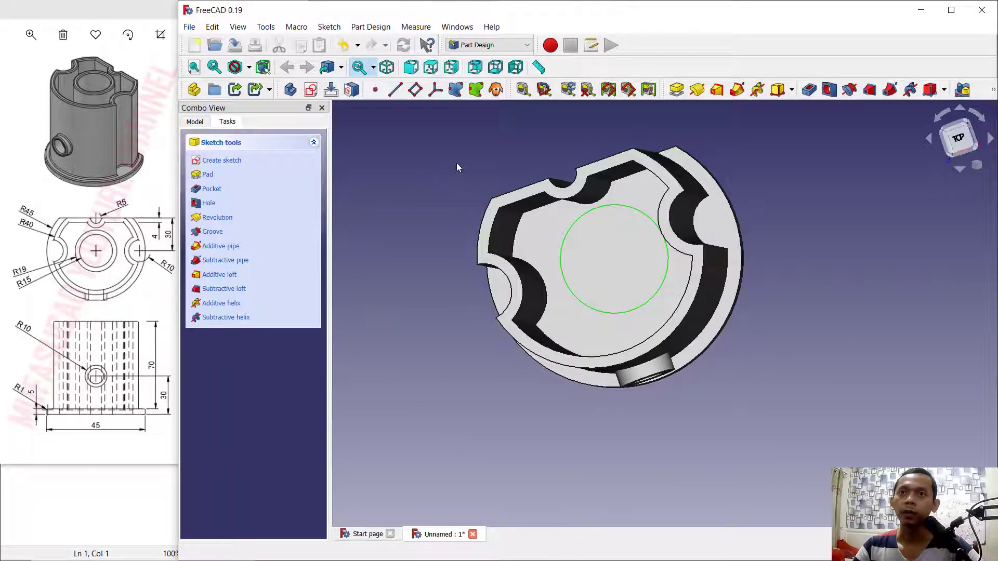
# Step: Pad the 19 mm radius circle upward from the housing floor by 71 mm
pyautogui.click(677, 89)
pyautogui.moveTo(644, 234)
pyautogui.mouseDown(button='middle')
pyautogui.moveTo(620, 262)
pyautogui.moveTo(653, 279)
pyautogui.mouseUp(button='middle')
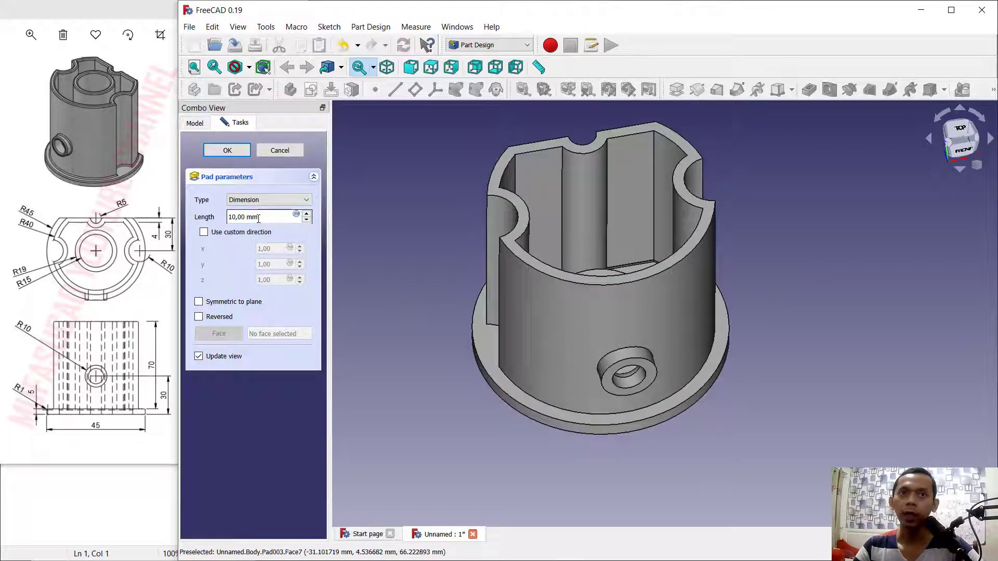
pyautogui.write('7')
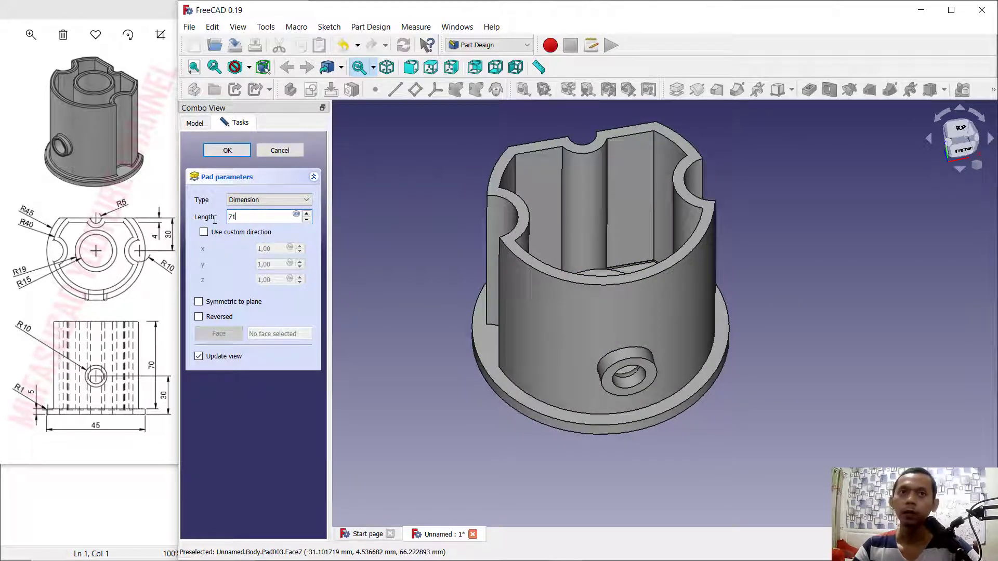
pyautogui.write('1')
pyautogui.click(217, 154)
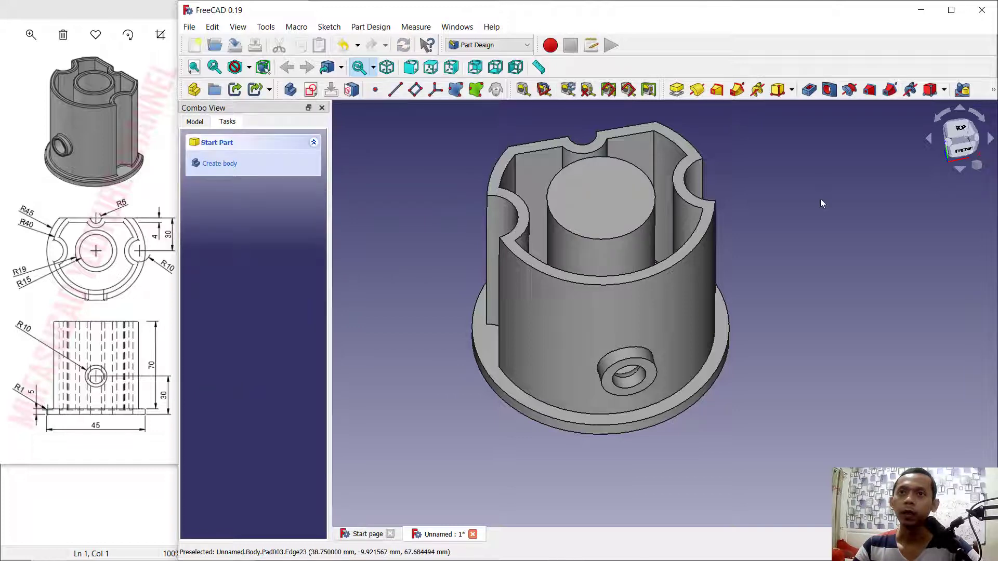
# Step: Sketch a circle of about 11 mm radius, centred on the origin, on the central cylinder's top face
pyautogui.scroll(2, 783, 280)
pyautogui.click(575, 286)
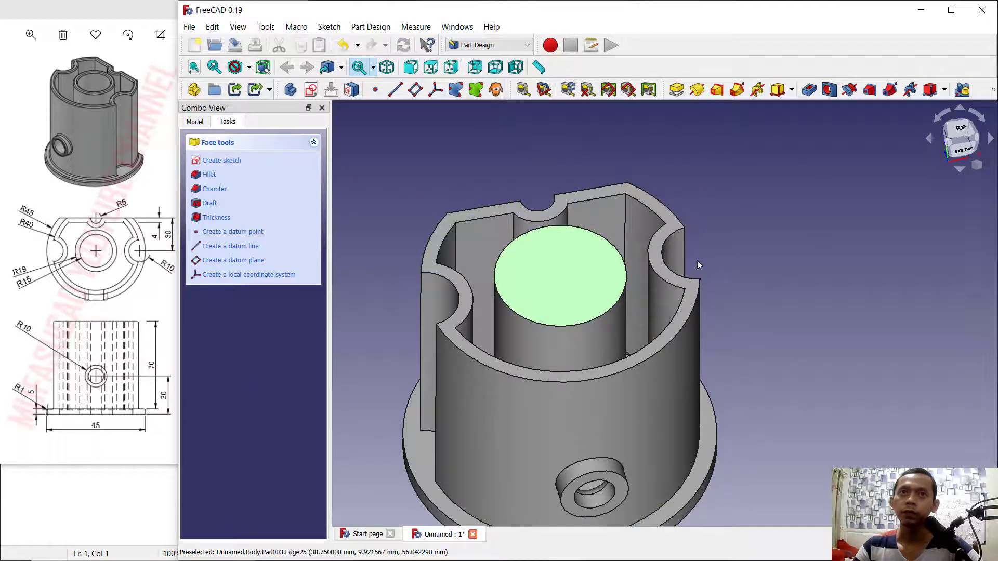
pyautogui.click(311, 89)
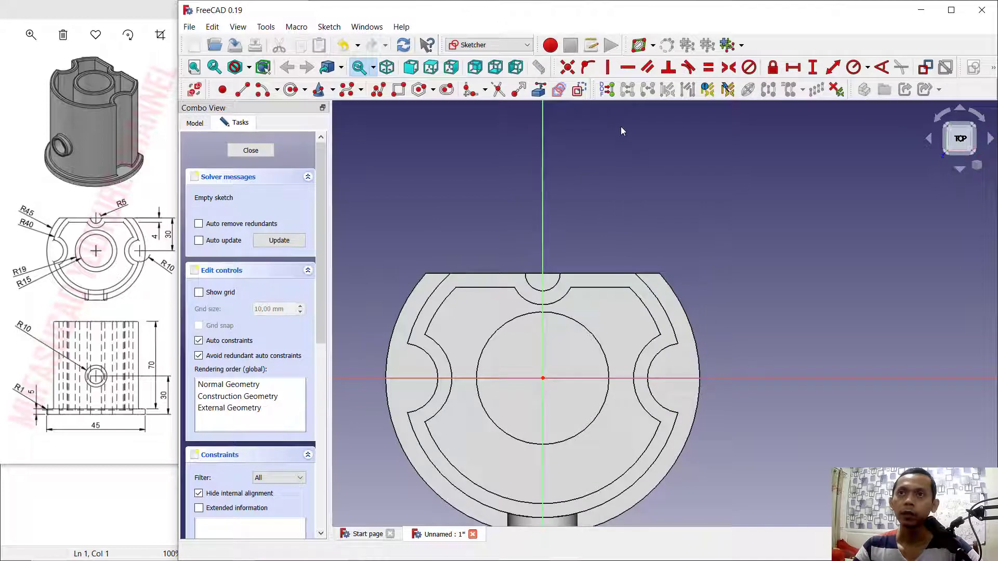
pyautogui.click(291, 90)
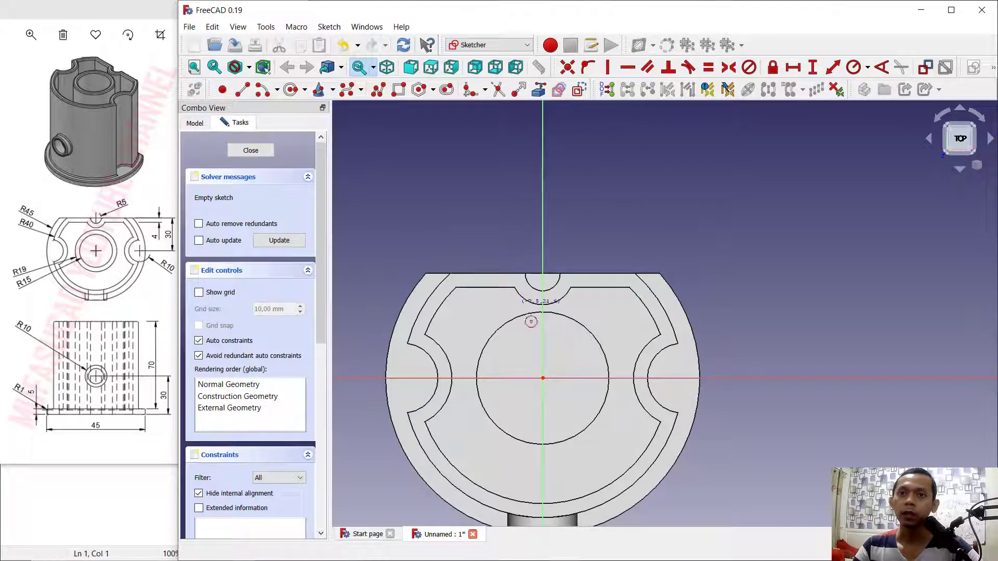
pyautogui.click(544, 378)
pyautogui.click(574, 354)
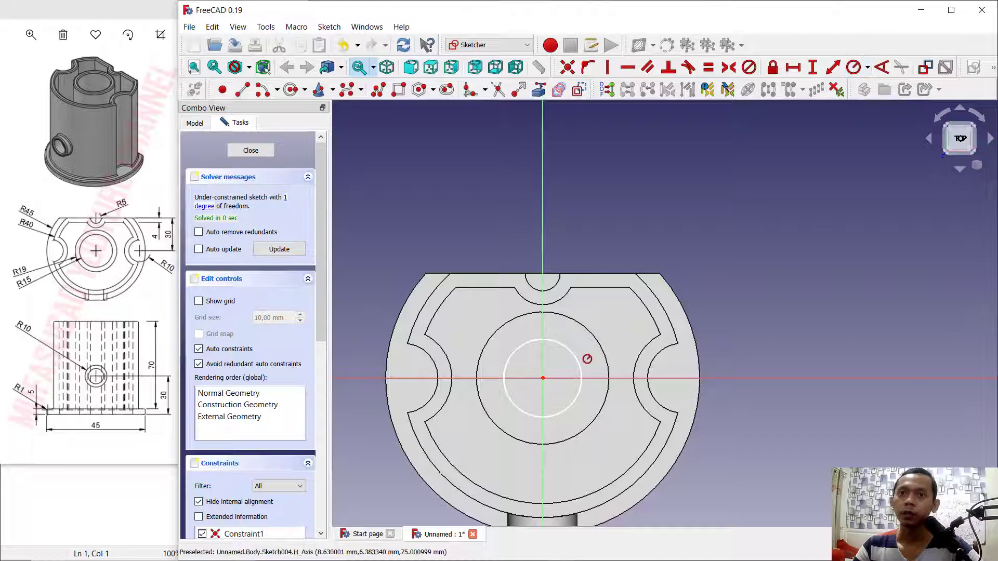
# Step: Set the new circle's radius to 15 mm and finish the sketch
pyautogui.click(580, 361)
pyautogui.write('15')
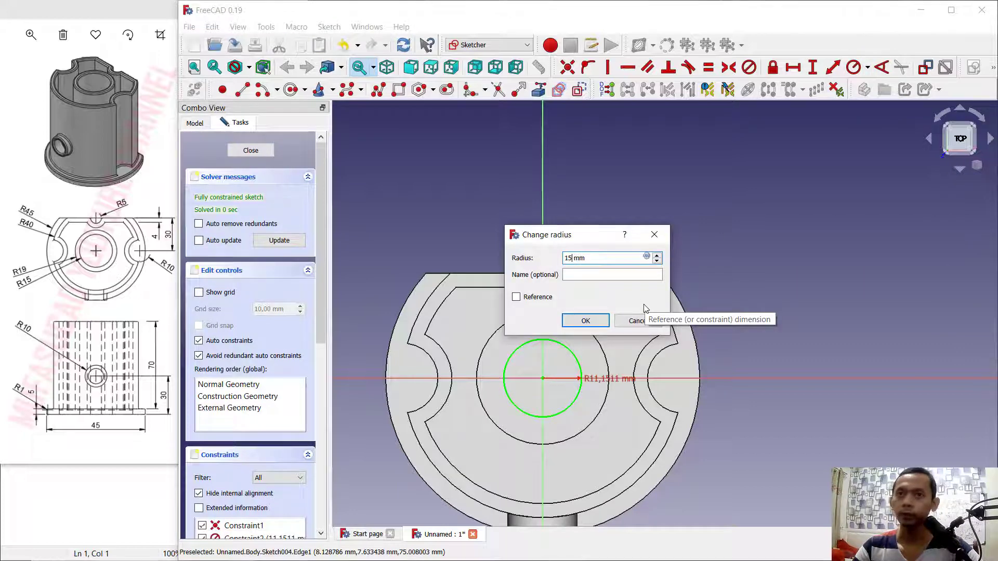
pyautogui.press('Return')
pyautogui.click(274, 153)
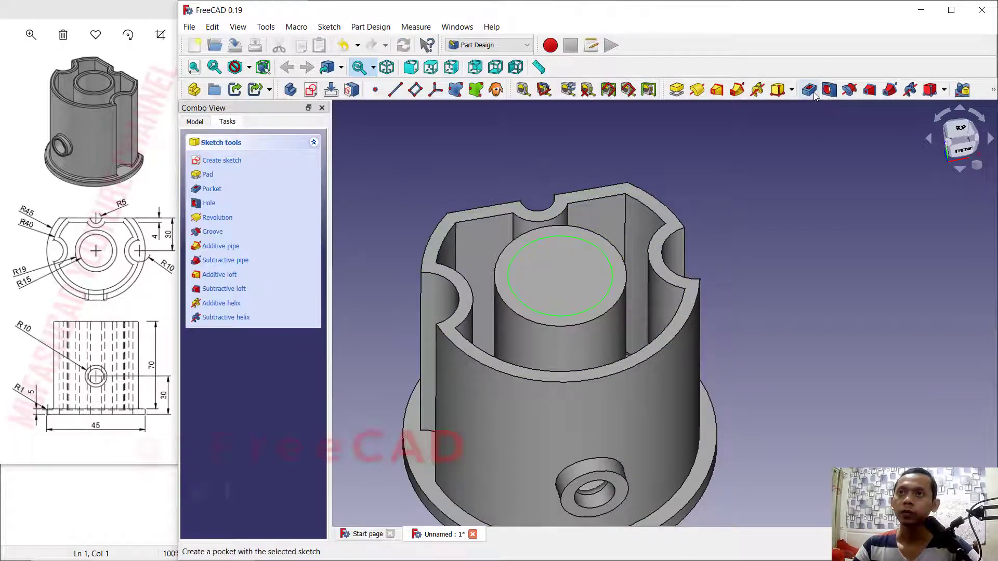
# Step: Pocket the 15 mm radius circle down through the central cylinder with a length of 120 mm
pyautogui.click(810, 90)
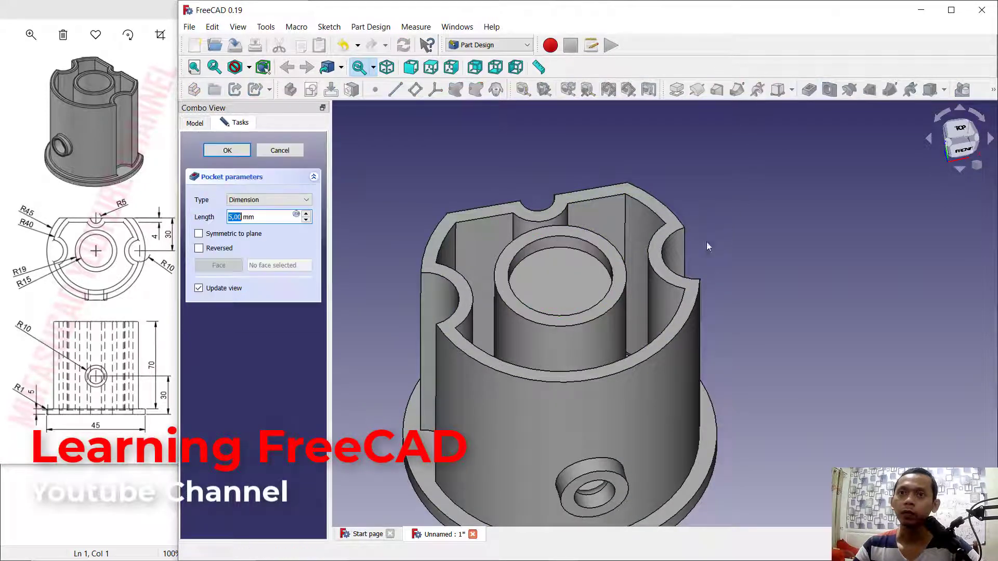
pyautogui.write('120')
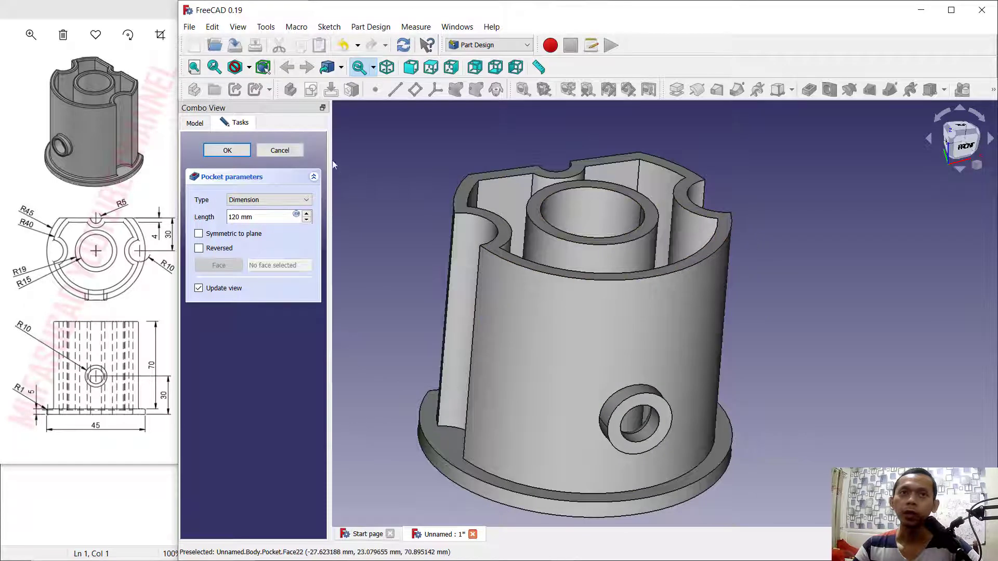
pyautogui.click(227, 150)
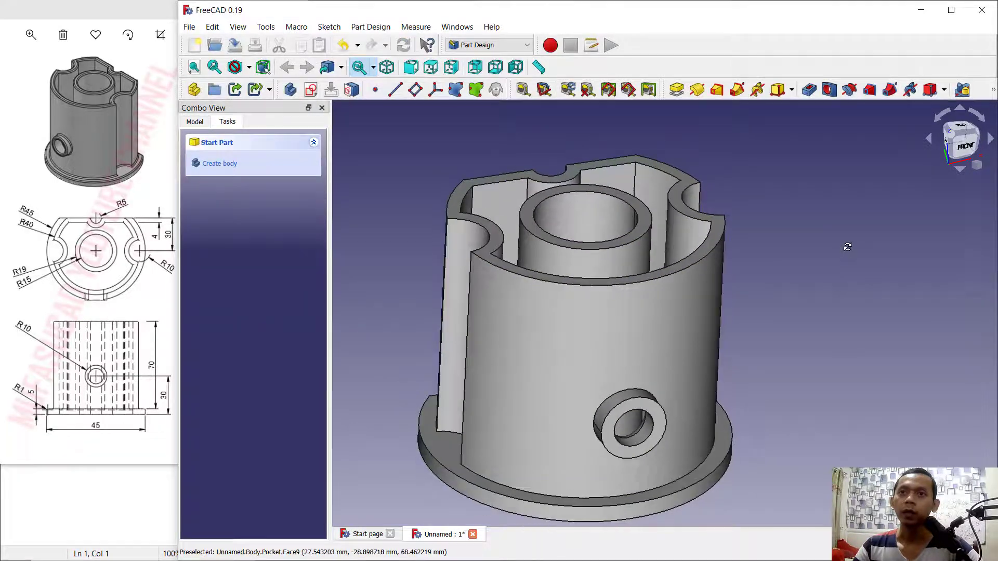
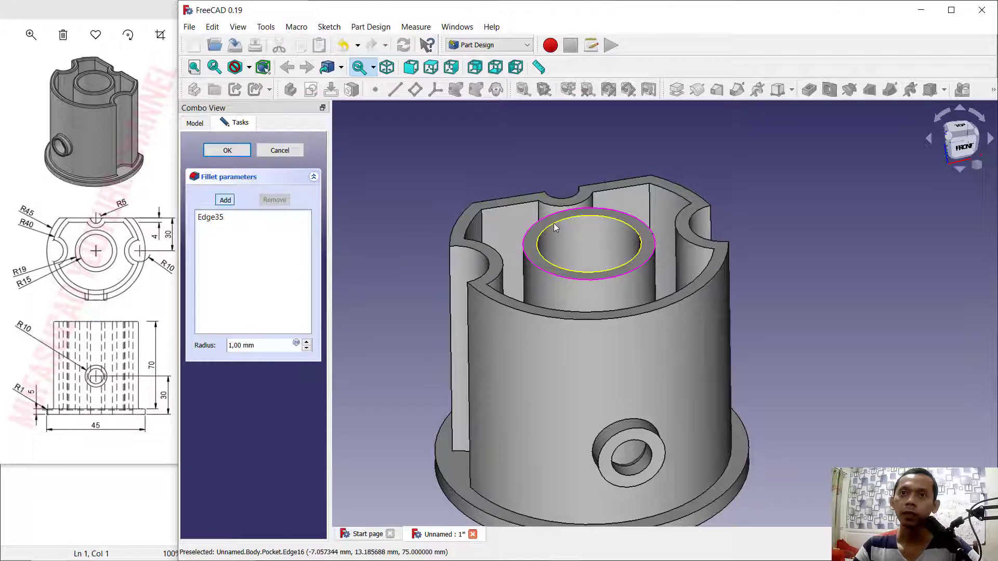
# Step: Add the central tube's inner top edge to the outer one and apply the 1 mm fillet to both
pyautogui.click(554, 223)
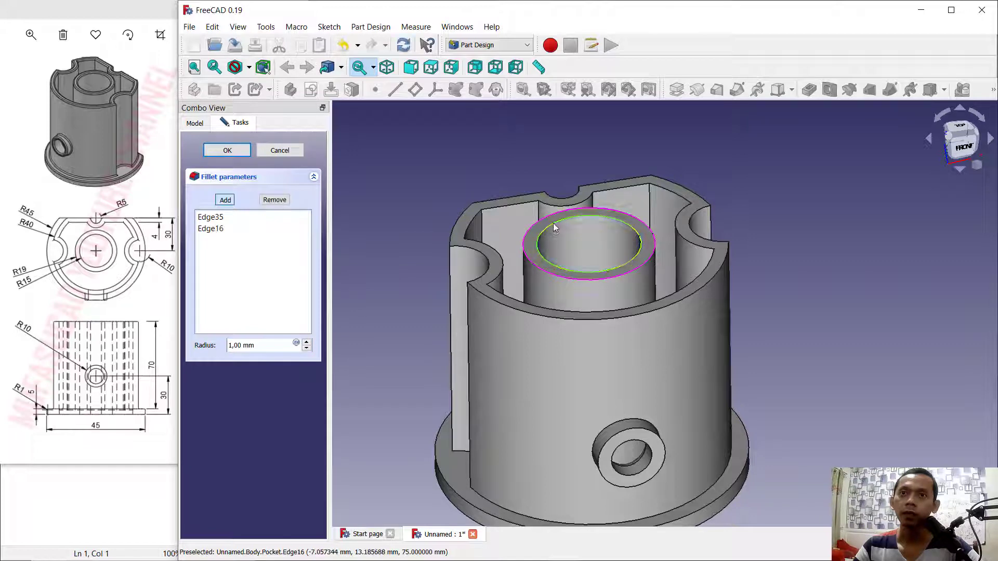
pyautogui.click(227, 151)
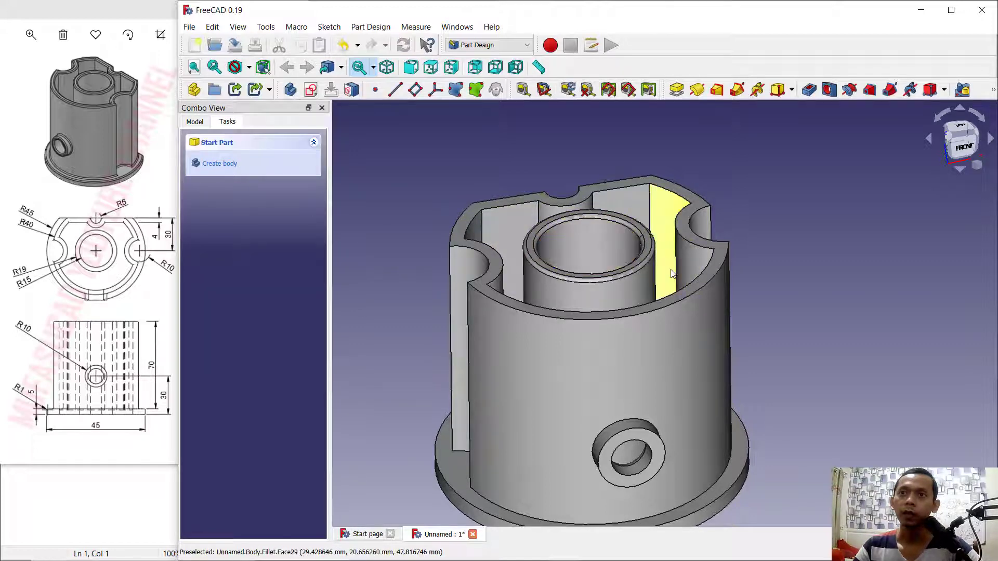
# Step: Try to apply a 1 mm fillet to all inner edges of the housing wall's top rim
pyautogui.scroll(3, 673, 274)
pyautogui.click(700, 289)
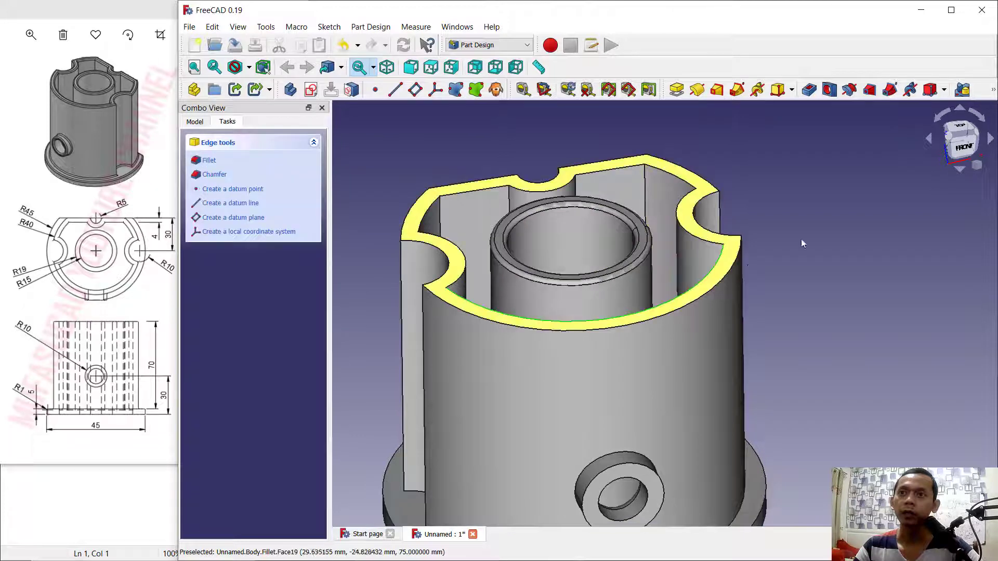
pyautogui.click(994, 92)
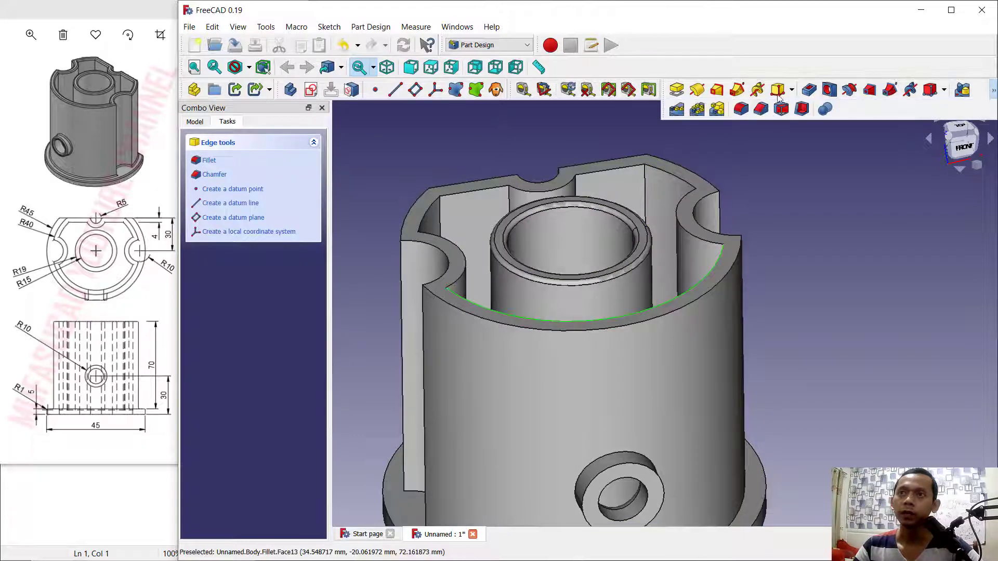
pyautogui.click(742, 109)
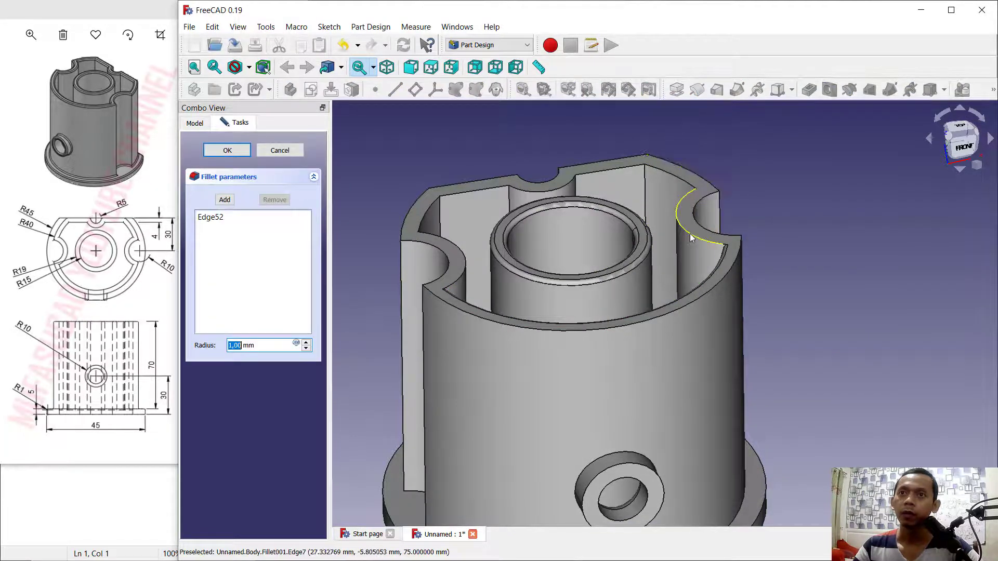
pyautogui.click(225, 201)
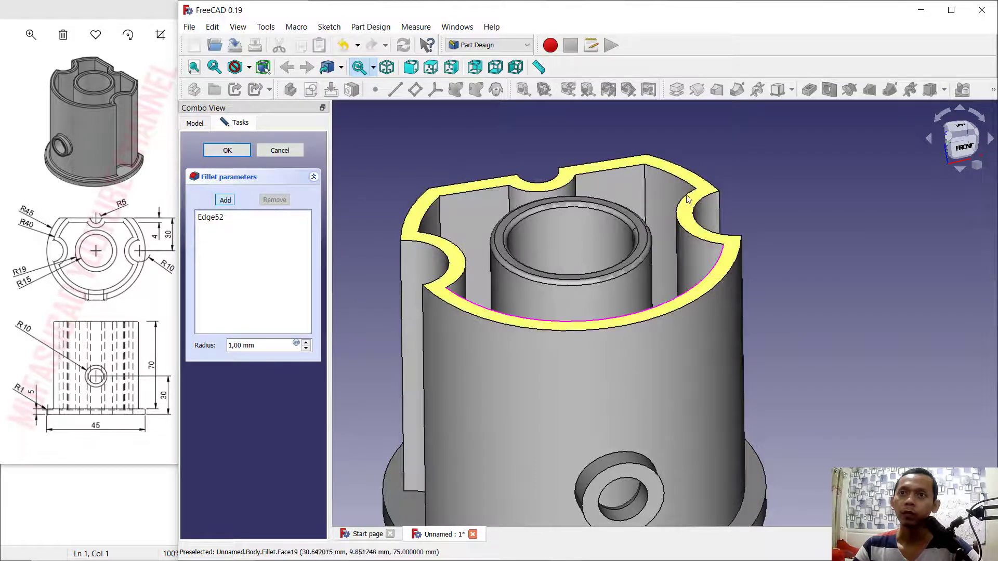
pyautogui.click(679, 179)
pyautogui.click(624, 170)
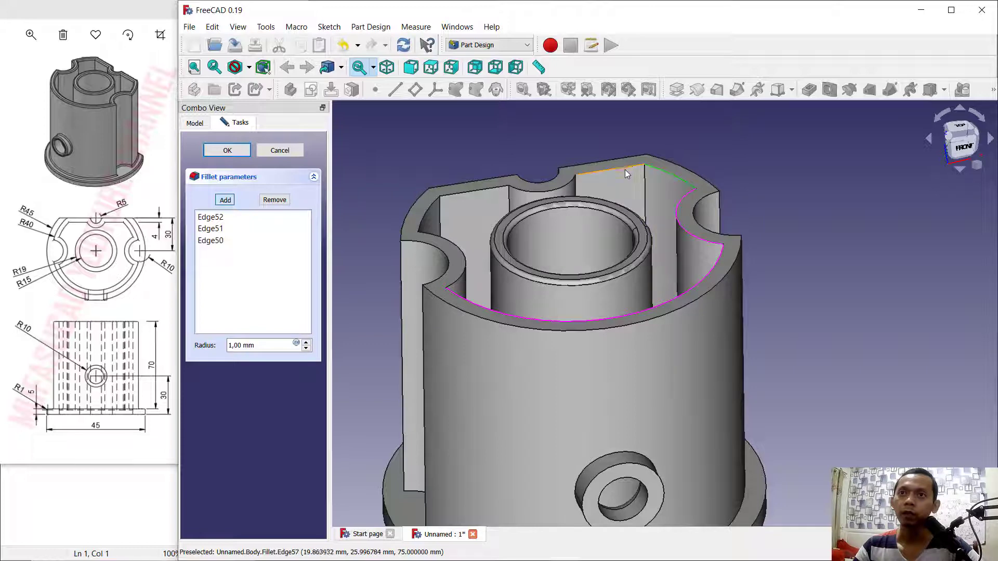
pyautogui.click(625, 167)
pyautogui.click(559, 186)
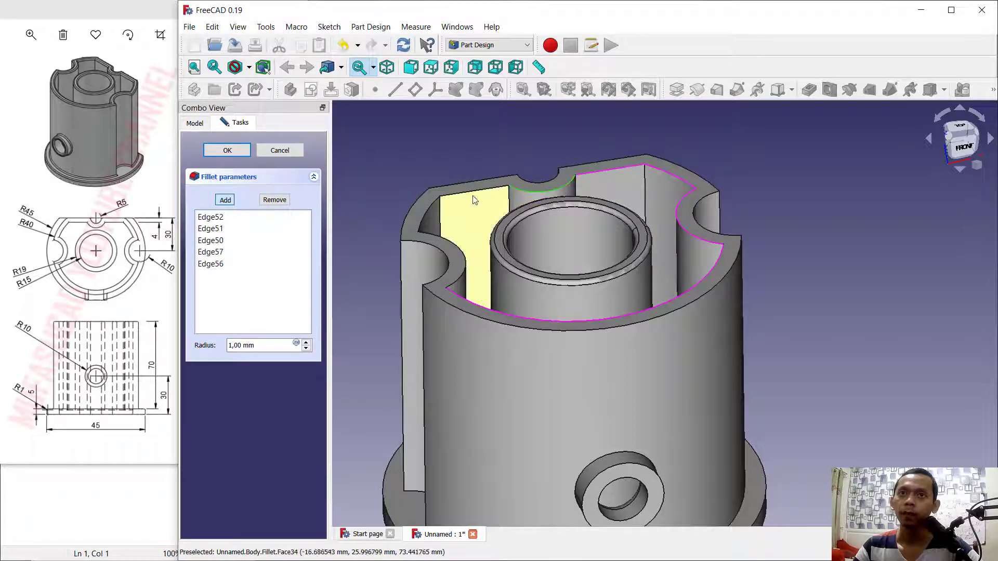
pyautogui.click(472, 191)
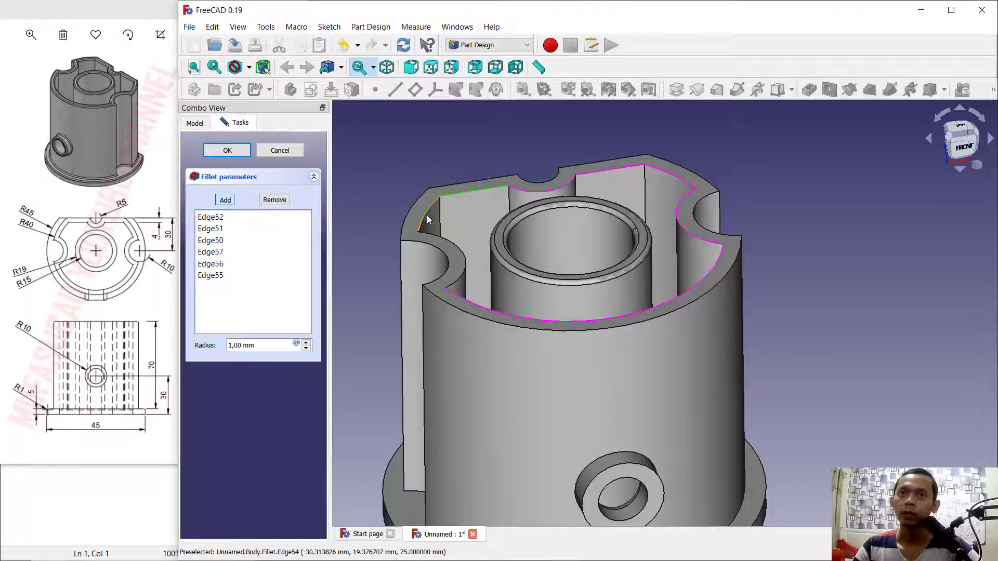
pyautogui.click(428, 220)
pyautogui.click(463, 260)
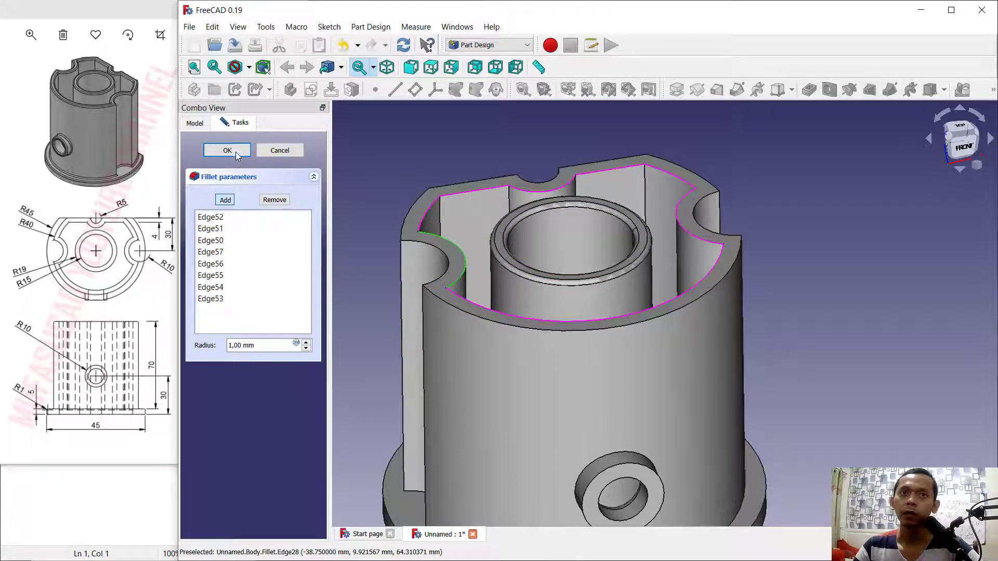
pyautogui.click(227, 150)
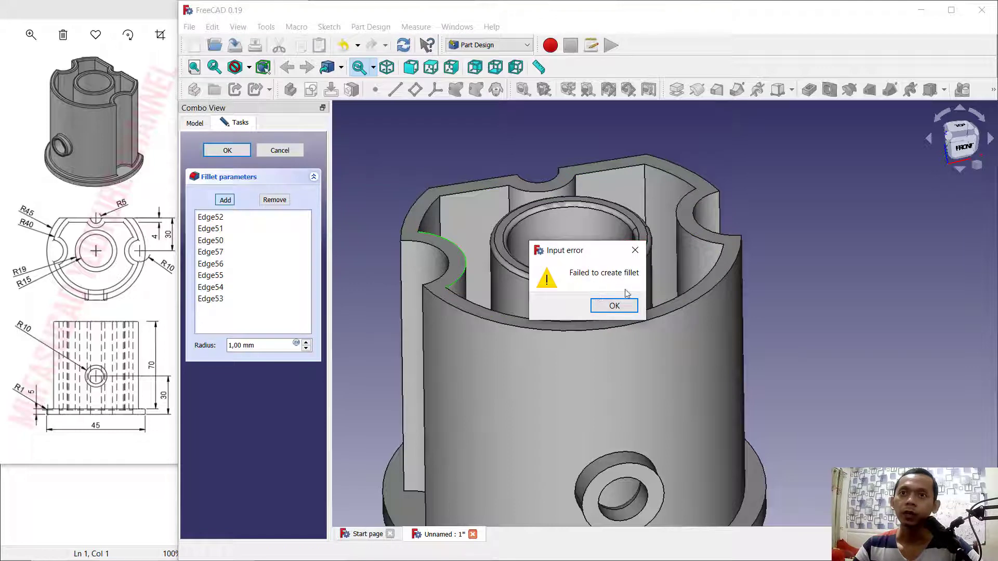
pyautogui.click(636, 251)
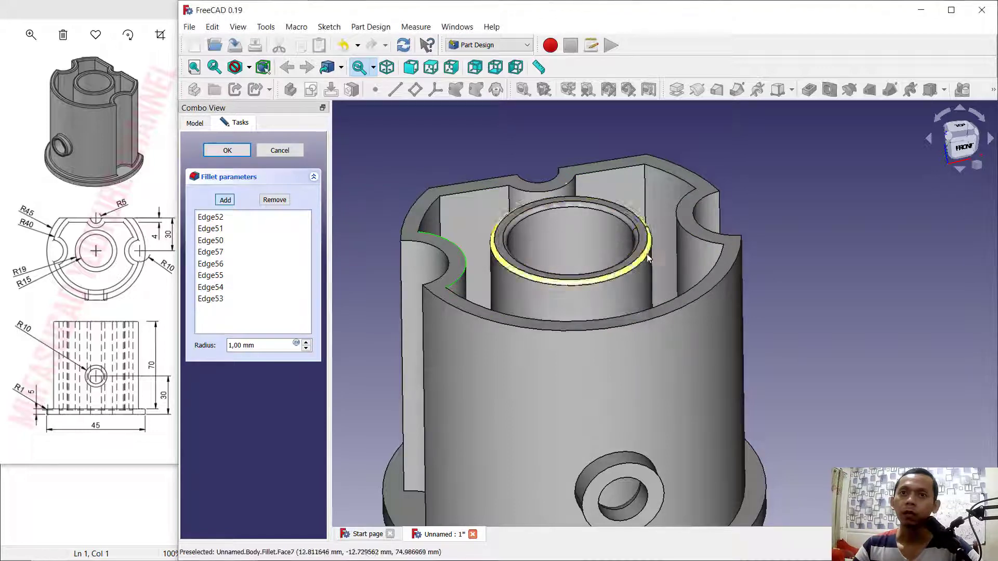
pyautogui.click(280, 151)
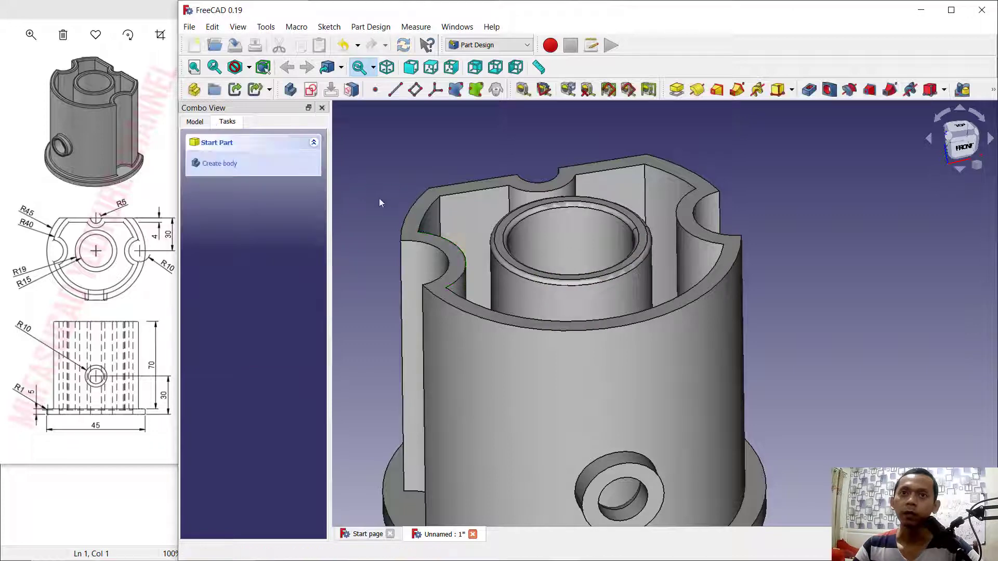
# Step: Apply a 1 mm fillet to all eight inner edges of the housing wall's top rim
pyautogui.click(690, 235)
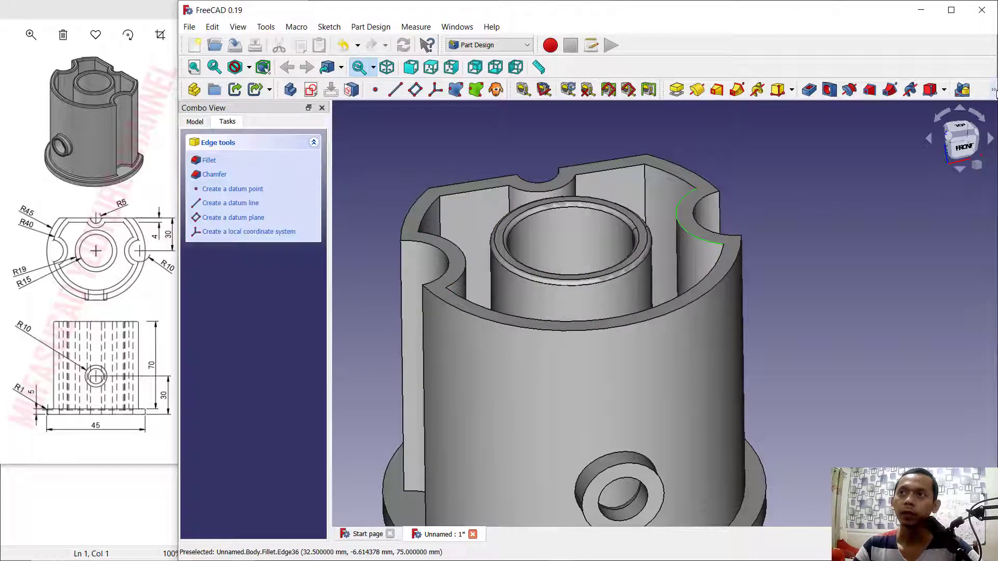
pyautogui.click(993, 92)
pyautogui.click(741, 109)
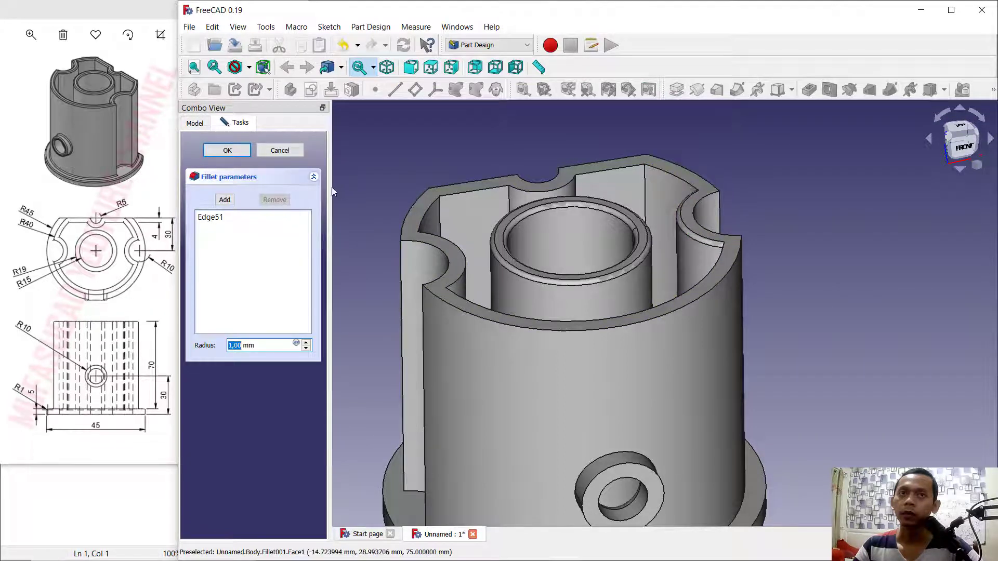
pyautogui.click(223, 201)
pyautogui.click(679, 217)
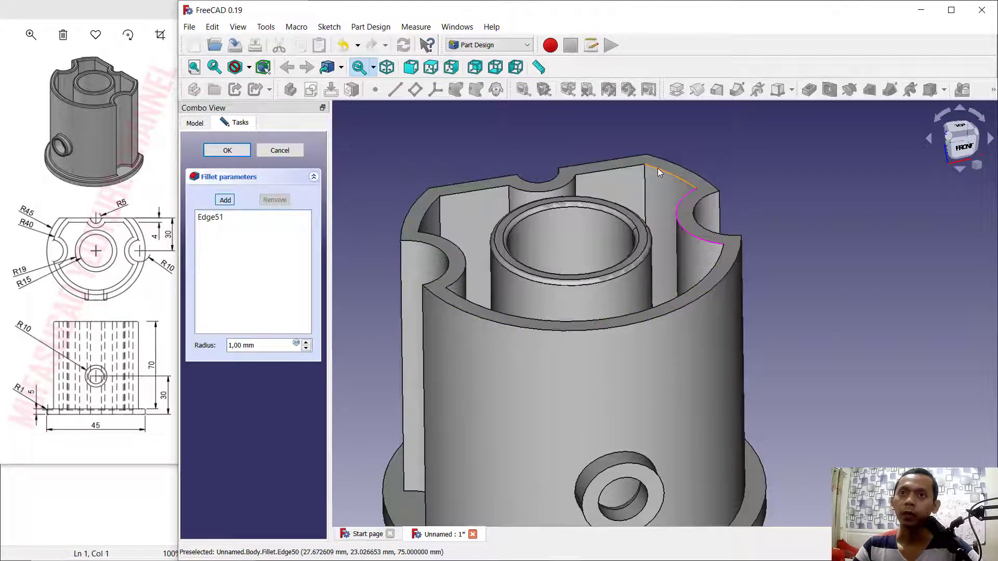
pyautogui.click(627, 172)
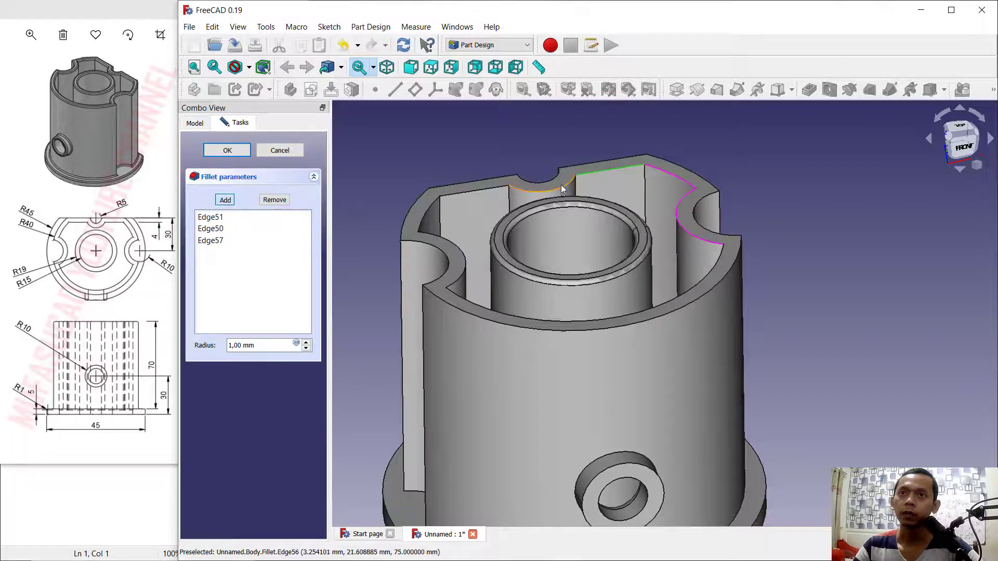
pyautogui.click(561, 190)
pyautogui.click(484, 193)
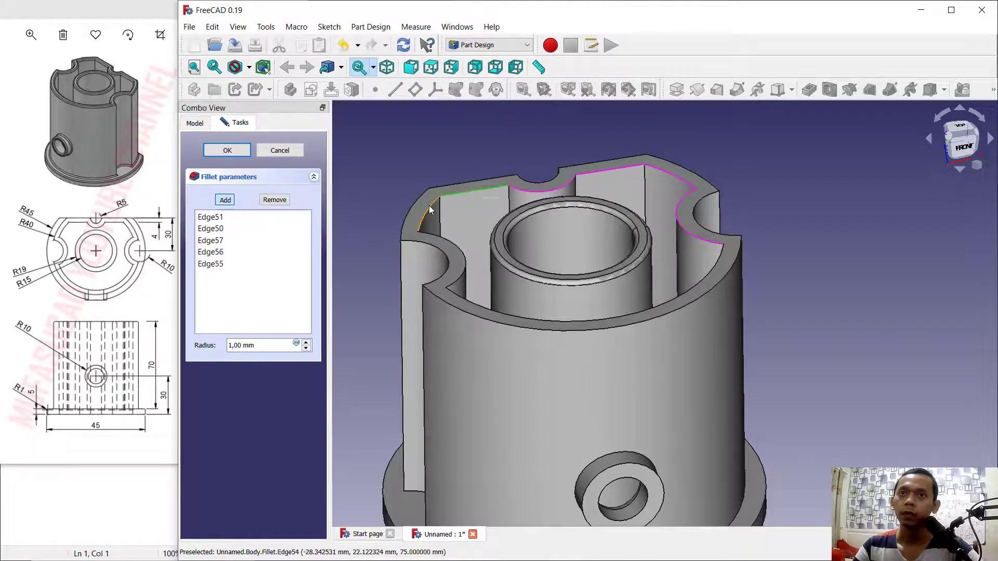
pyautogui.click(429, 209)
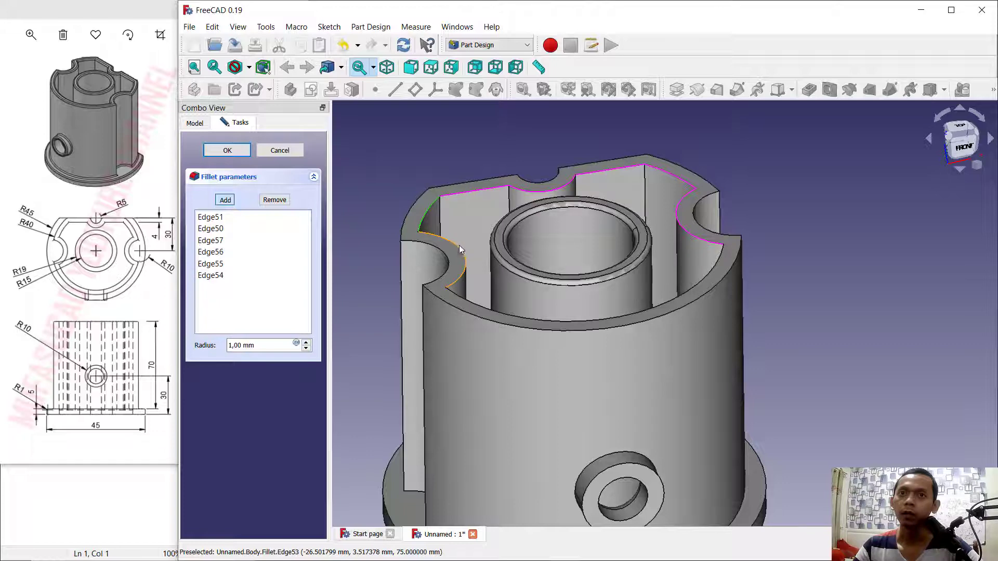
pyautogui.click(460, 244)
pyautogui.click(498, 315)
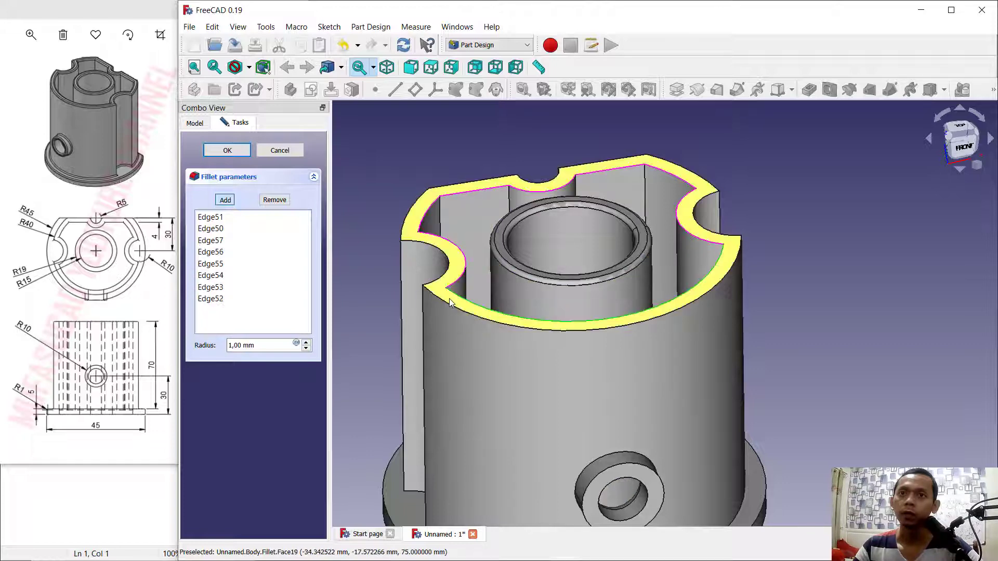
pyautogui.click(227, 150)
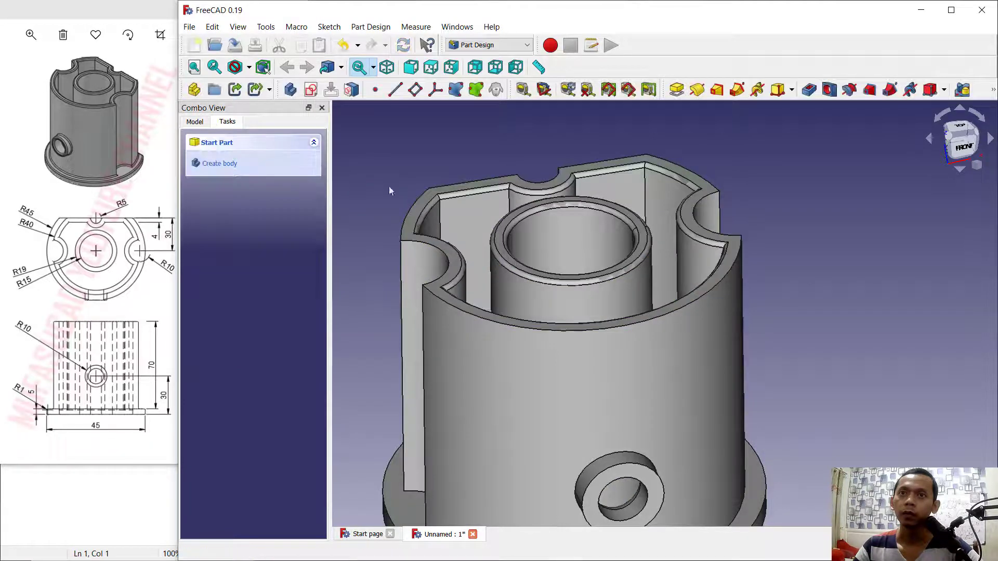
# Step: Apply a 1 mm fillet to all eight outer edges of the housing wall's top rim, including the notch edges
pyautogui.click(994, 91)
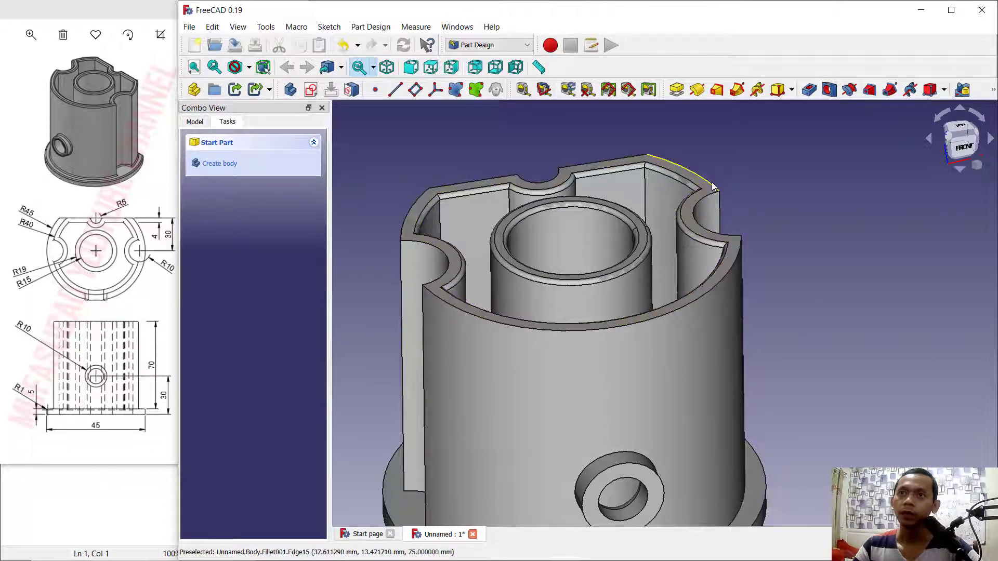
pyautogui.click(711, 200)
pyautogui.click(993, 92)
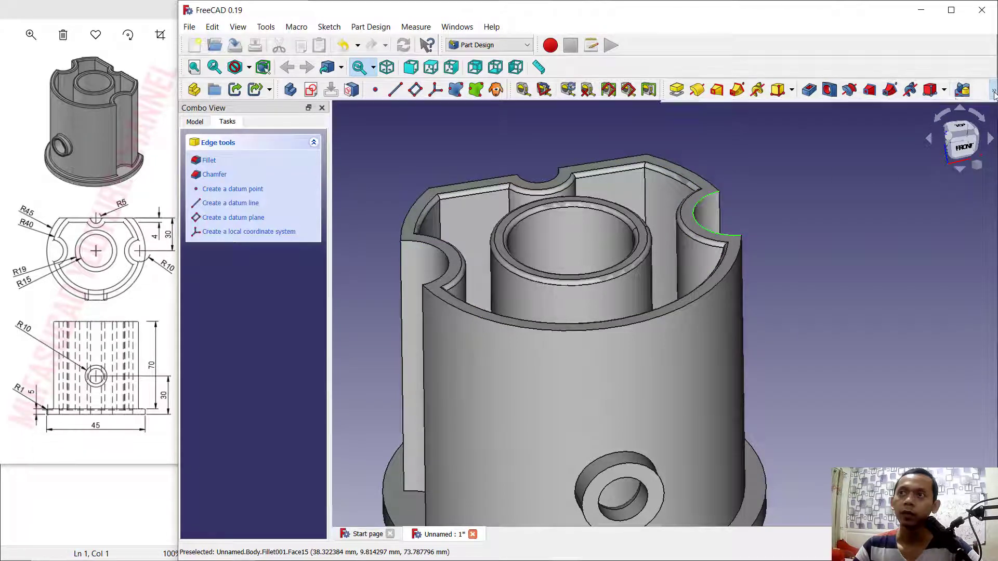
pyautogui.click(740, 109)
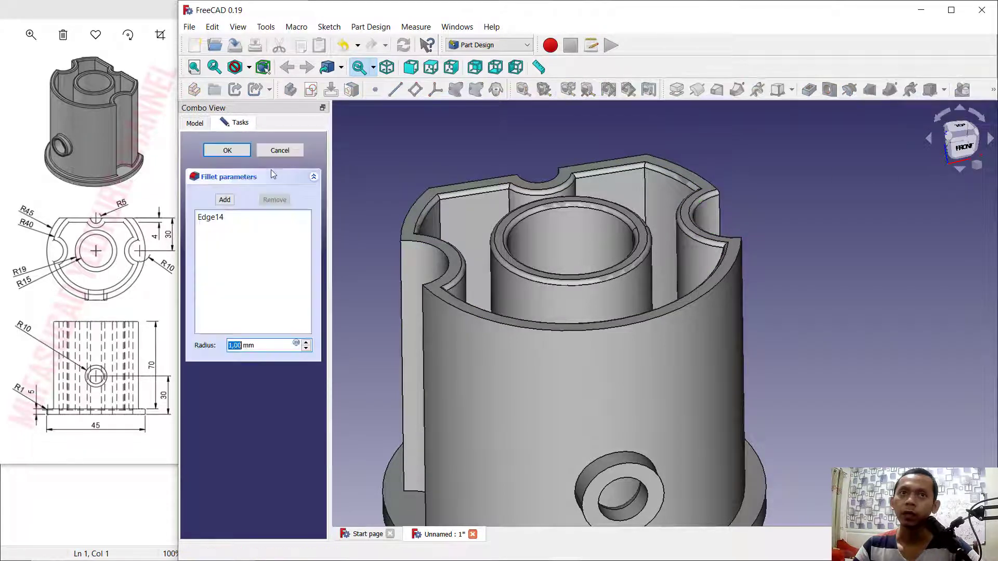
pyautogui.click(233, 201)
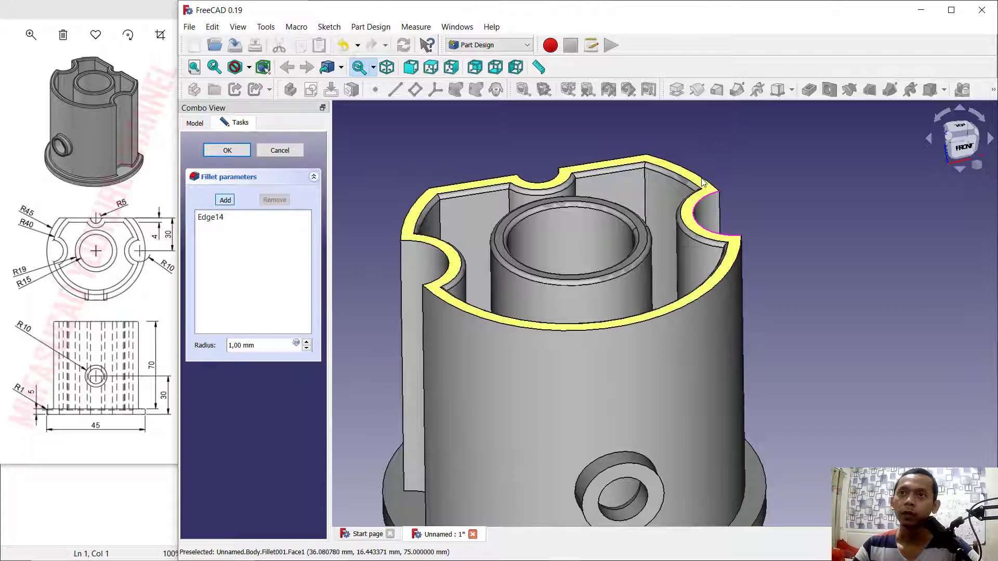
pyautogui.click(616, 158)
pyautogui.click(553, 181)
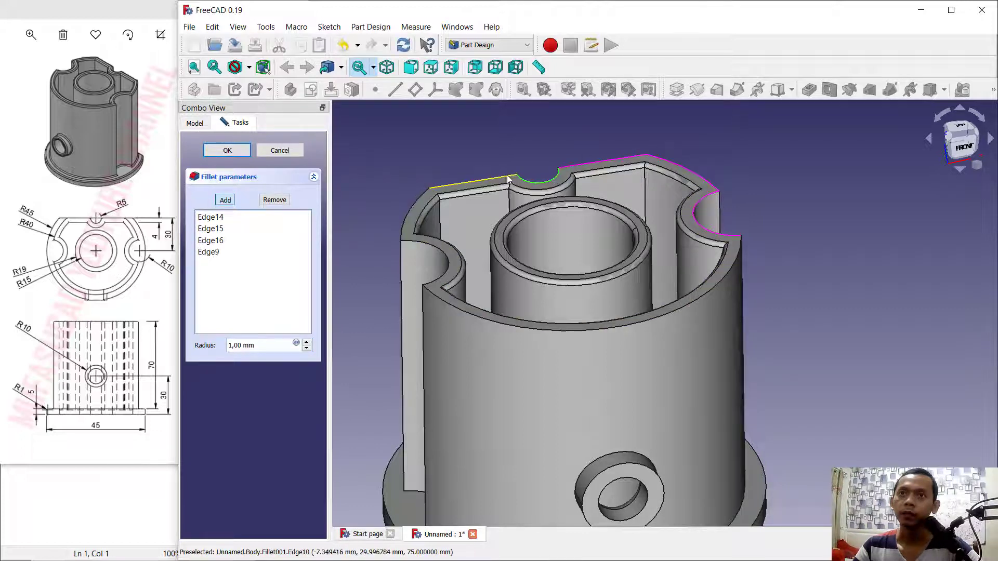
pyautogui.click(505, 179)
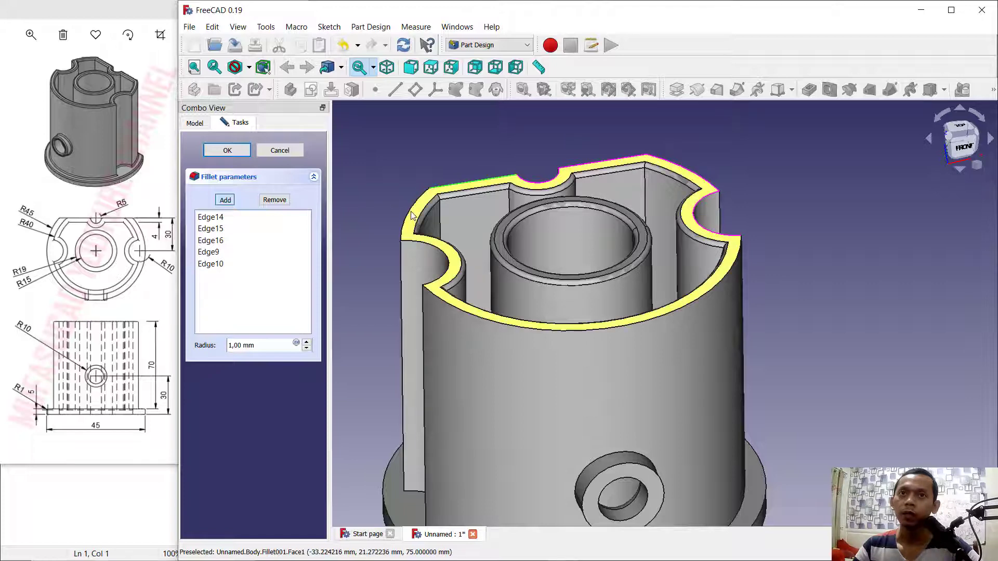
pyautogui.click(409, 215)
pyautogui.click(417, 241)
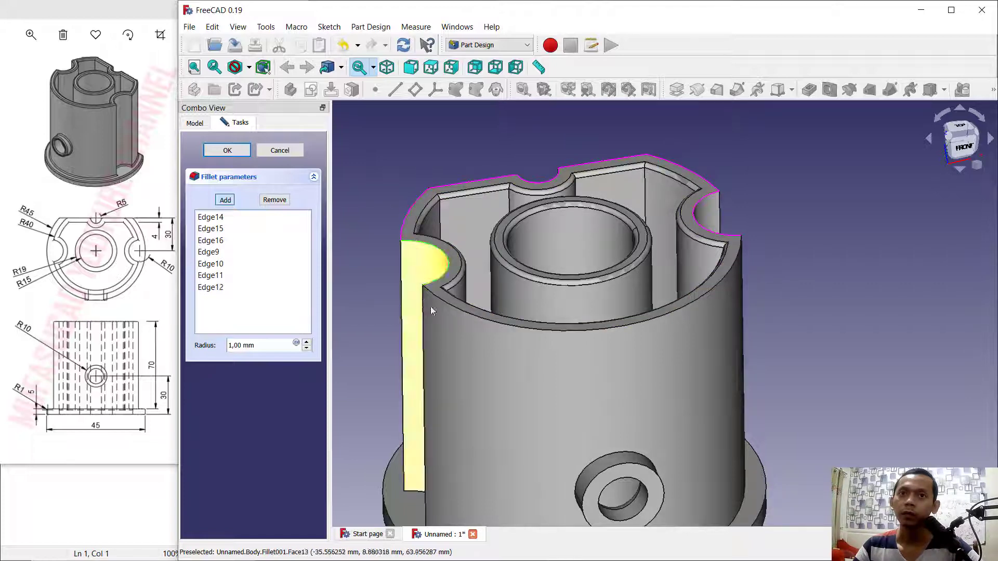
pyautogui.click(466, 307)
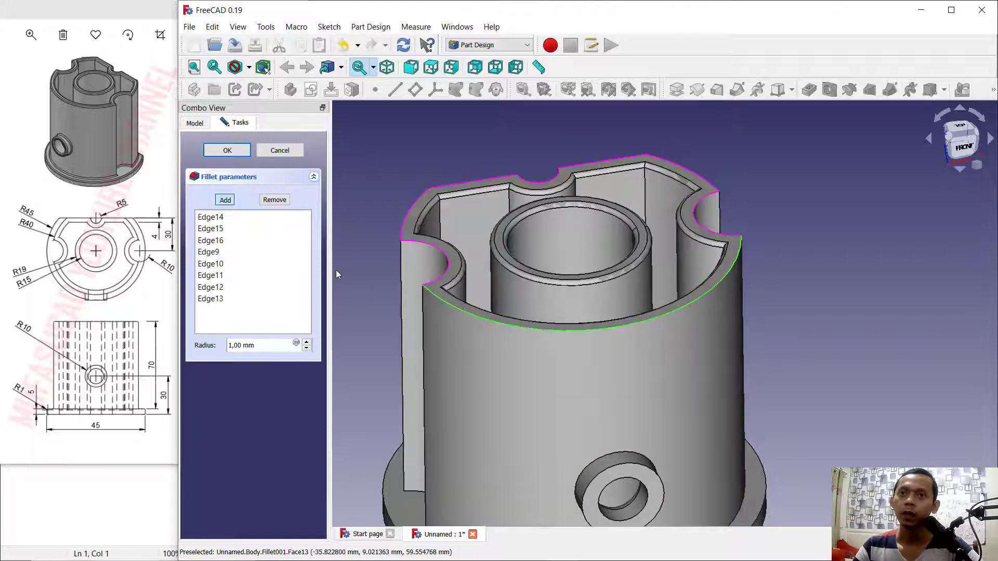
pyautogui.click(228, 151)
# Step: Apply a 1 mm fillet to the upper outer edge of the round base plate
pyautogui.scroll(-1, 901, 251)
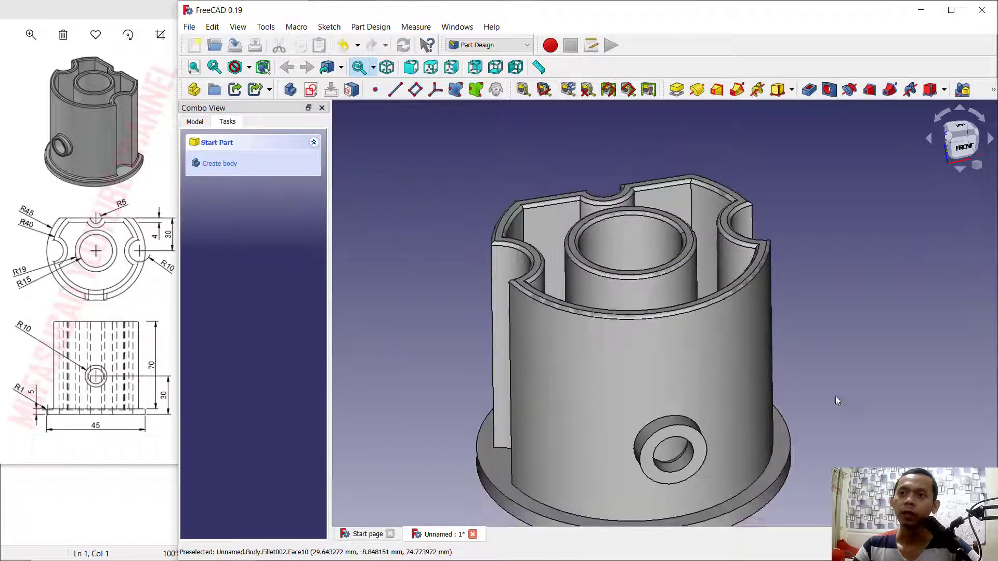
pyautogui.click(787, 473)
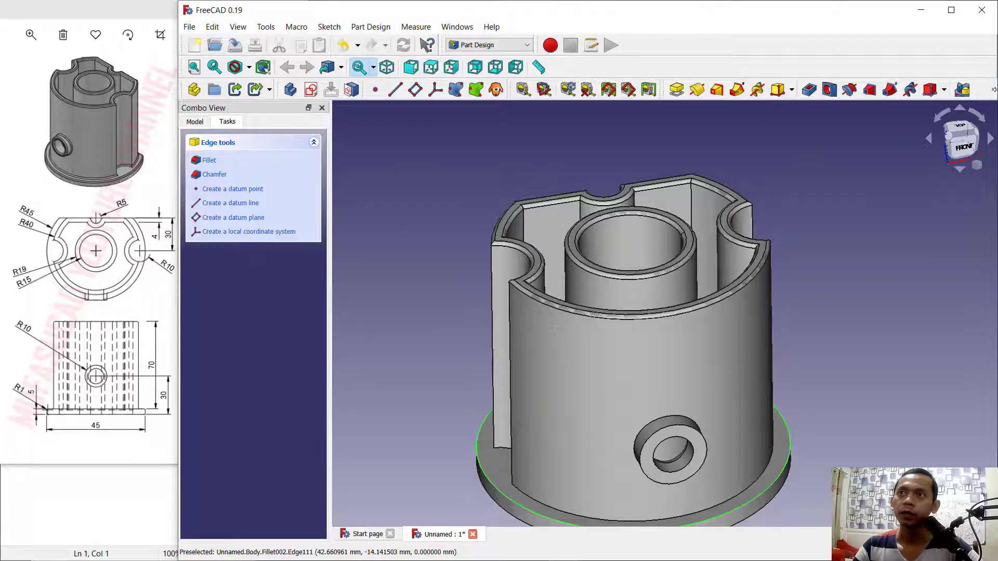
pyautogui.click(993, 92)
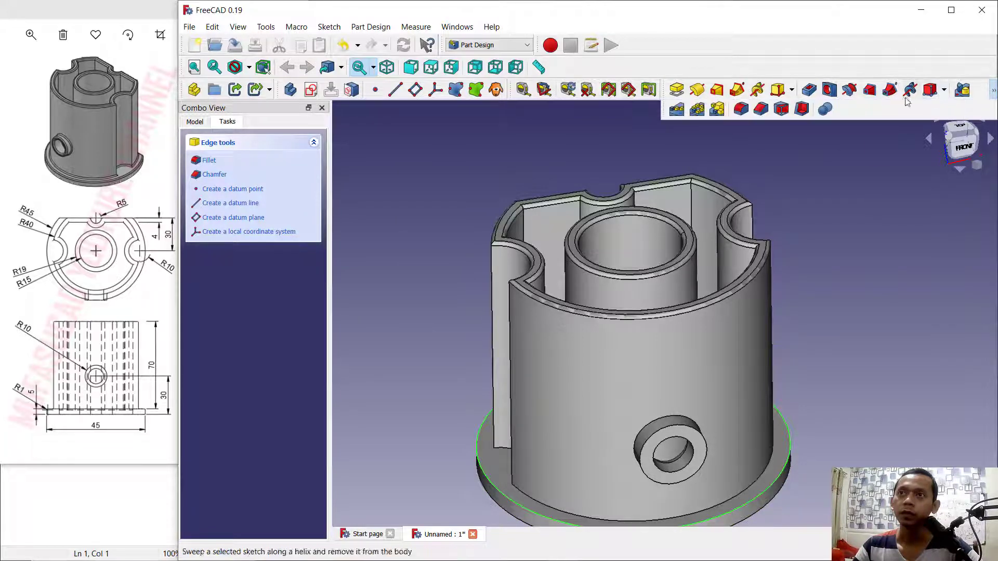
pyautogui.click(748, 114)
pyautogui.click(228, 150)
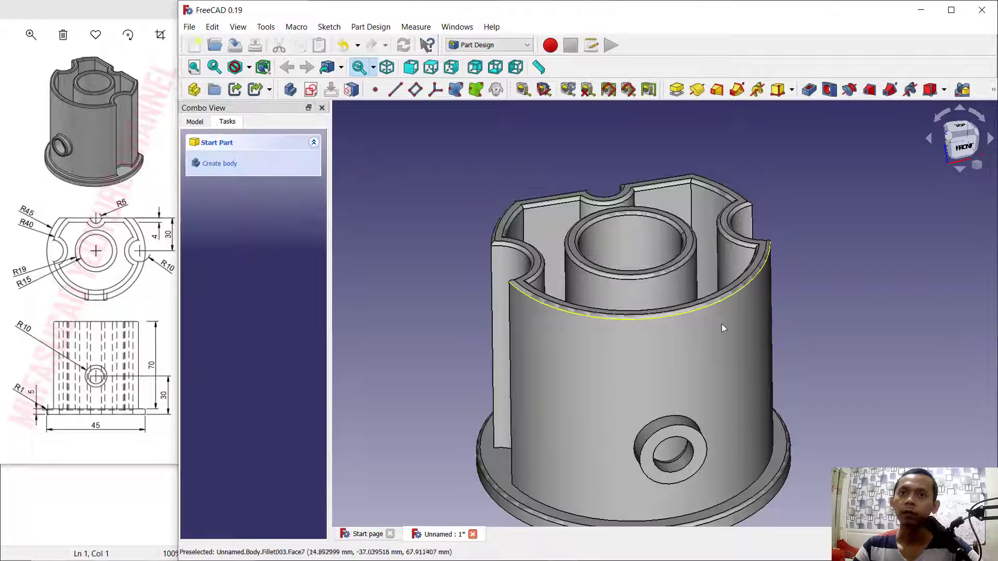
# Step: Apply a 1 mm fillet to the side boss's inner and outer front edges and to the edge where it meets the housing wall
pyautogui.scroll(-3, 722, 323)
pyautogui.scroll(3, 699, 402)
pyautogui.scroll(2, 699, 402)
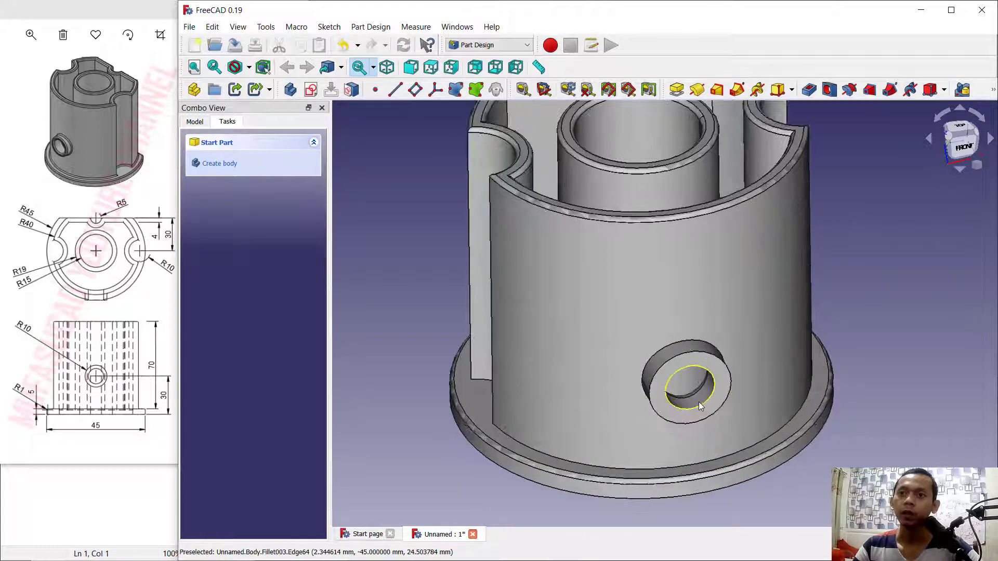
pyautogui.click(699, 402)
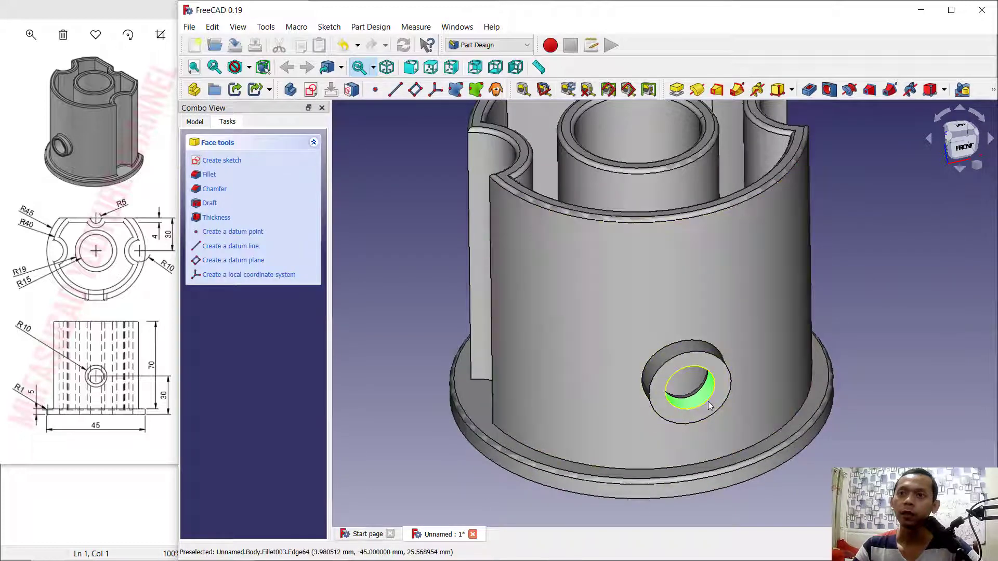
pyautogui.click(705, 404)
pyautogui.click(994, 90)
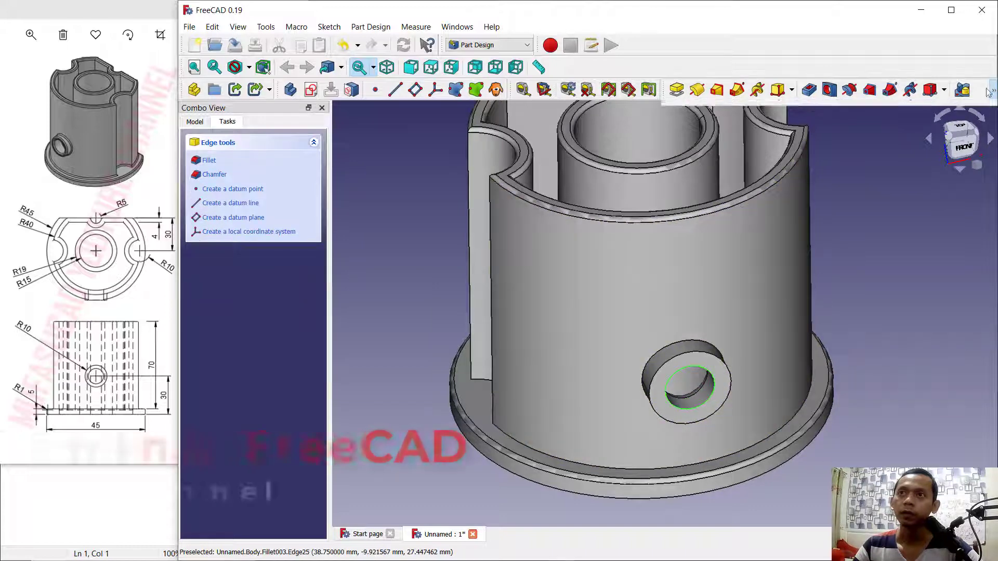
pyautogui.click(741, 108)
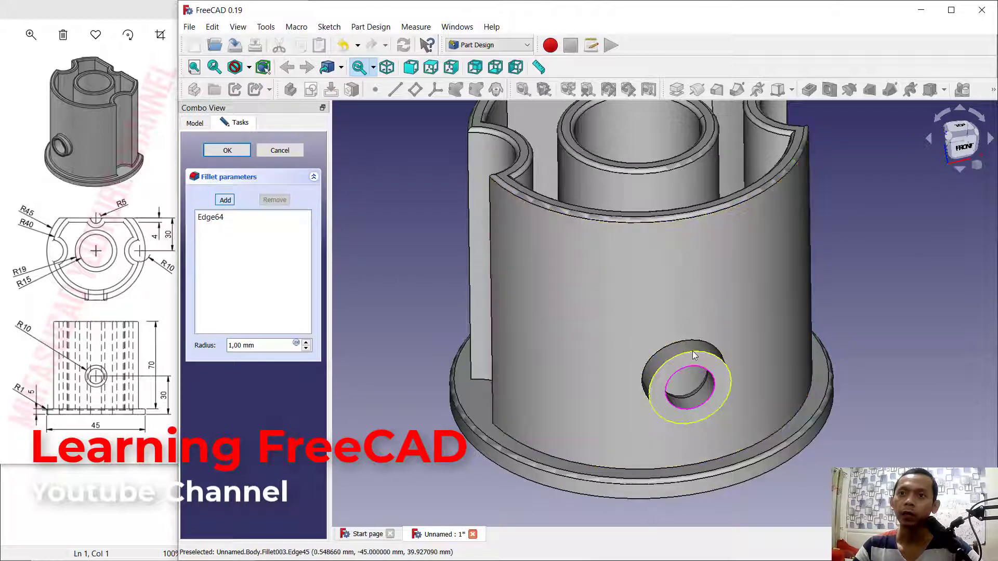
pyautogui.click(692, 351)
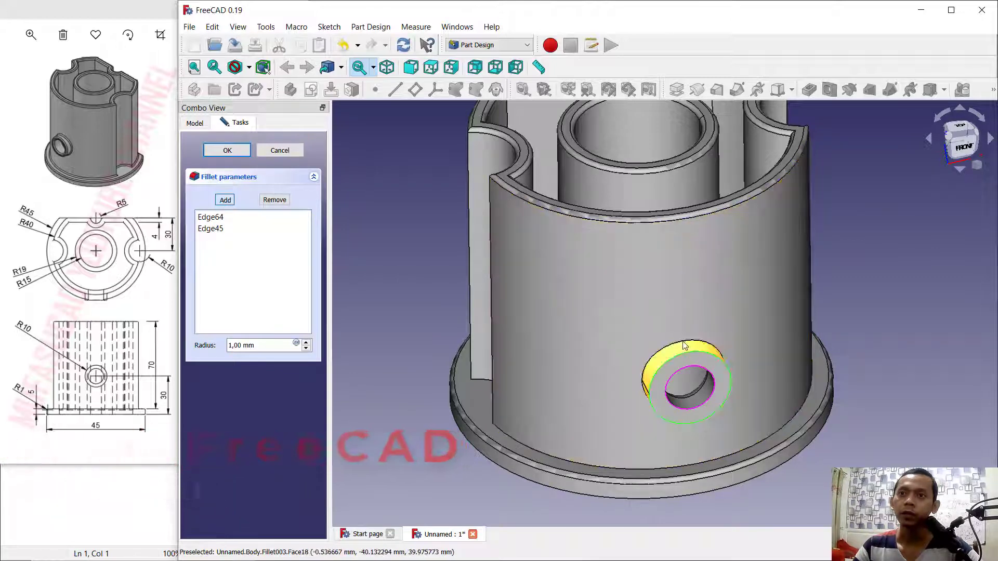
pyautogui.scroll(8, 683, 344)
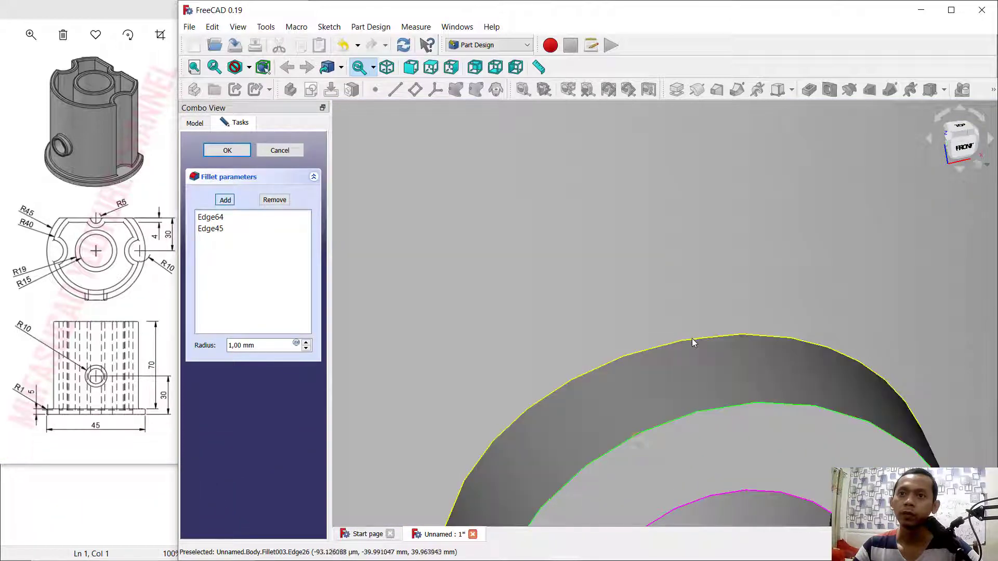
pyautogui.click(693, 339)
pyautogui.scroll(-8, 693, 345)
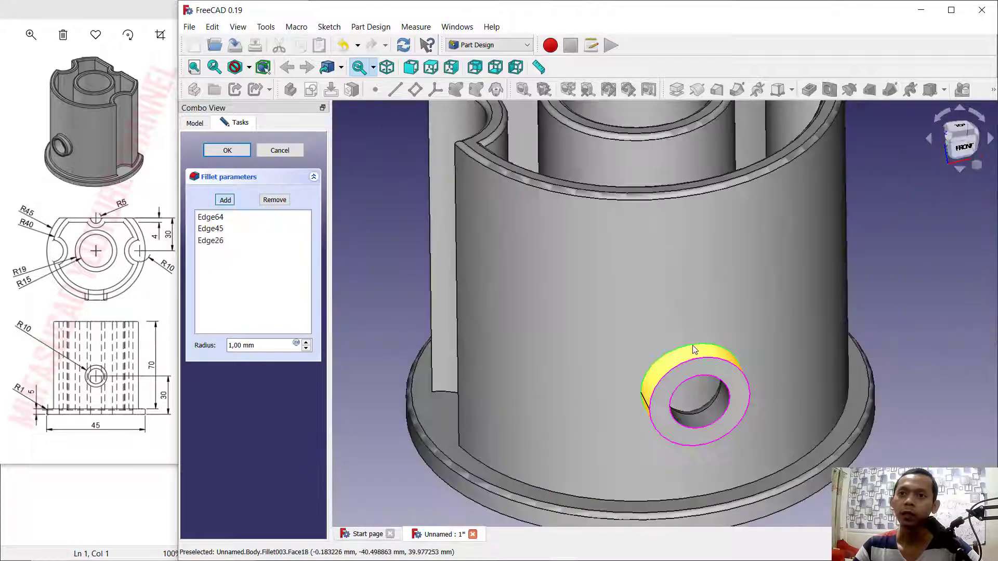
pyautogui.click(227, 150)
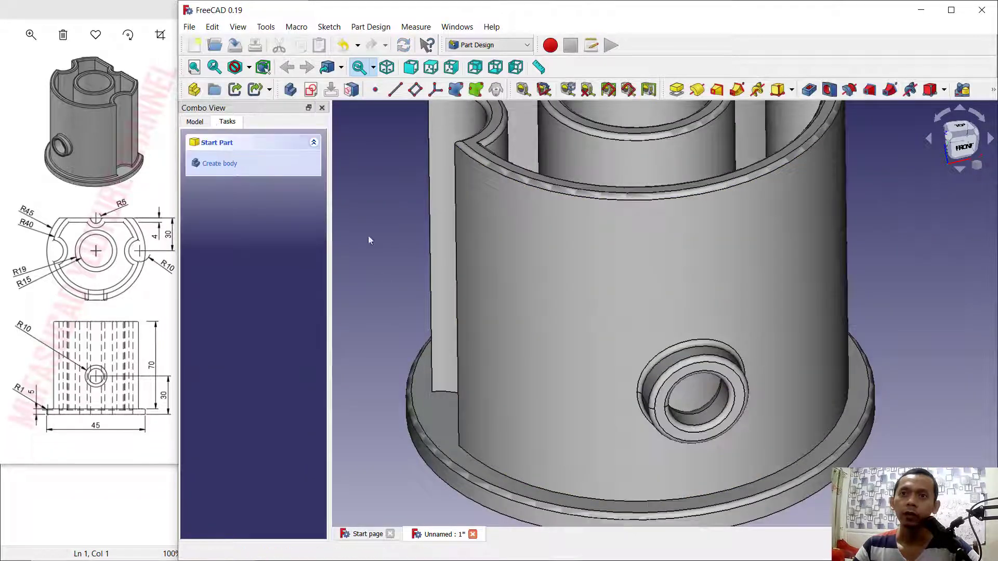
pyautogui.scroll(-6, 512, 268)
pyautogui.moveTo(574, 285); pyautogui.dragTo(759, 253, button='middle')
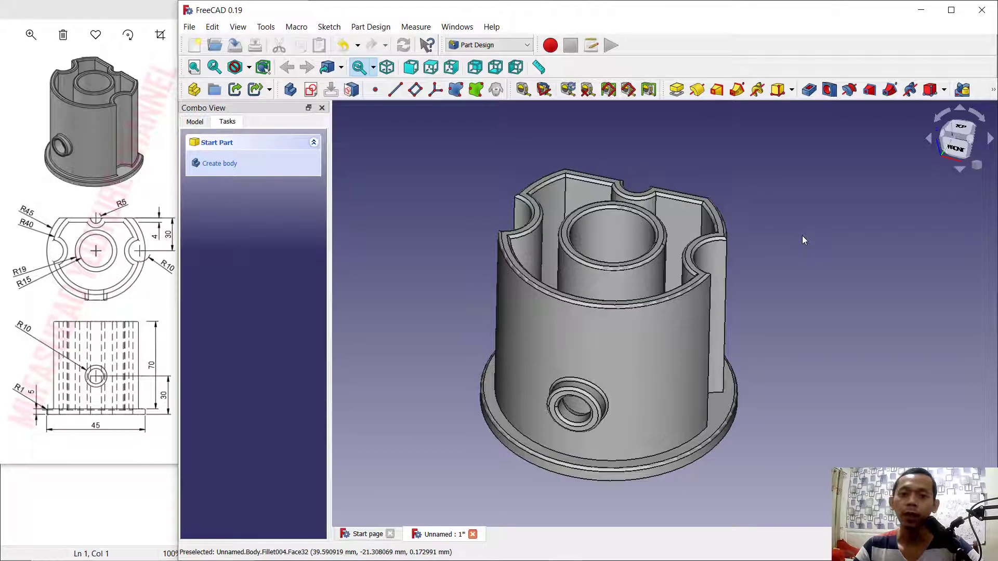